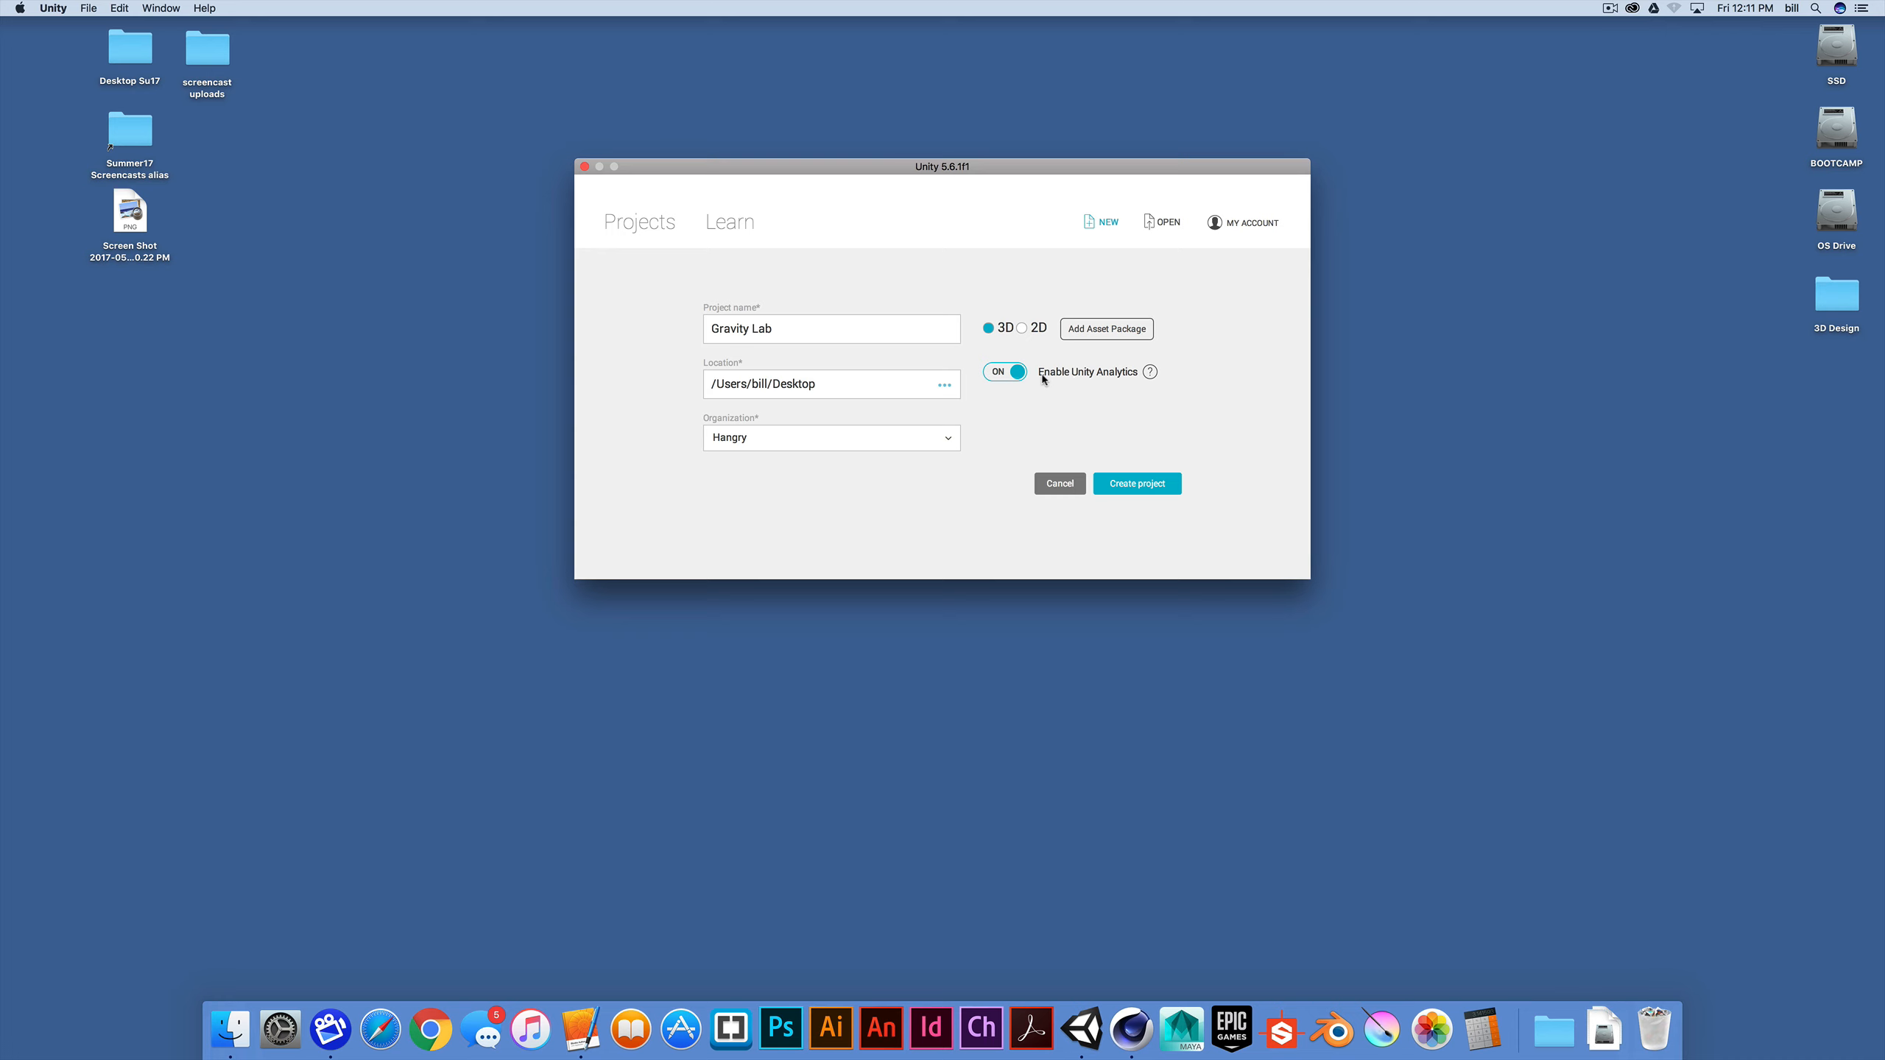
Step: Turn off Unity Analytics and create the 3D project Gravity Lab on the Desktop
left_click(1006, 371)
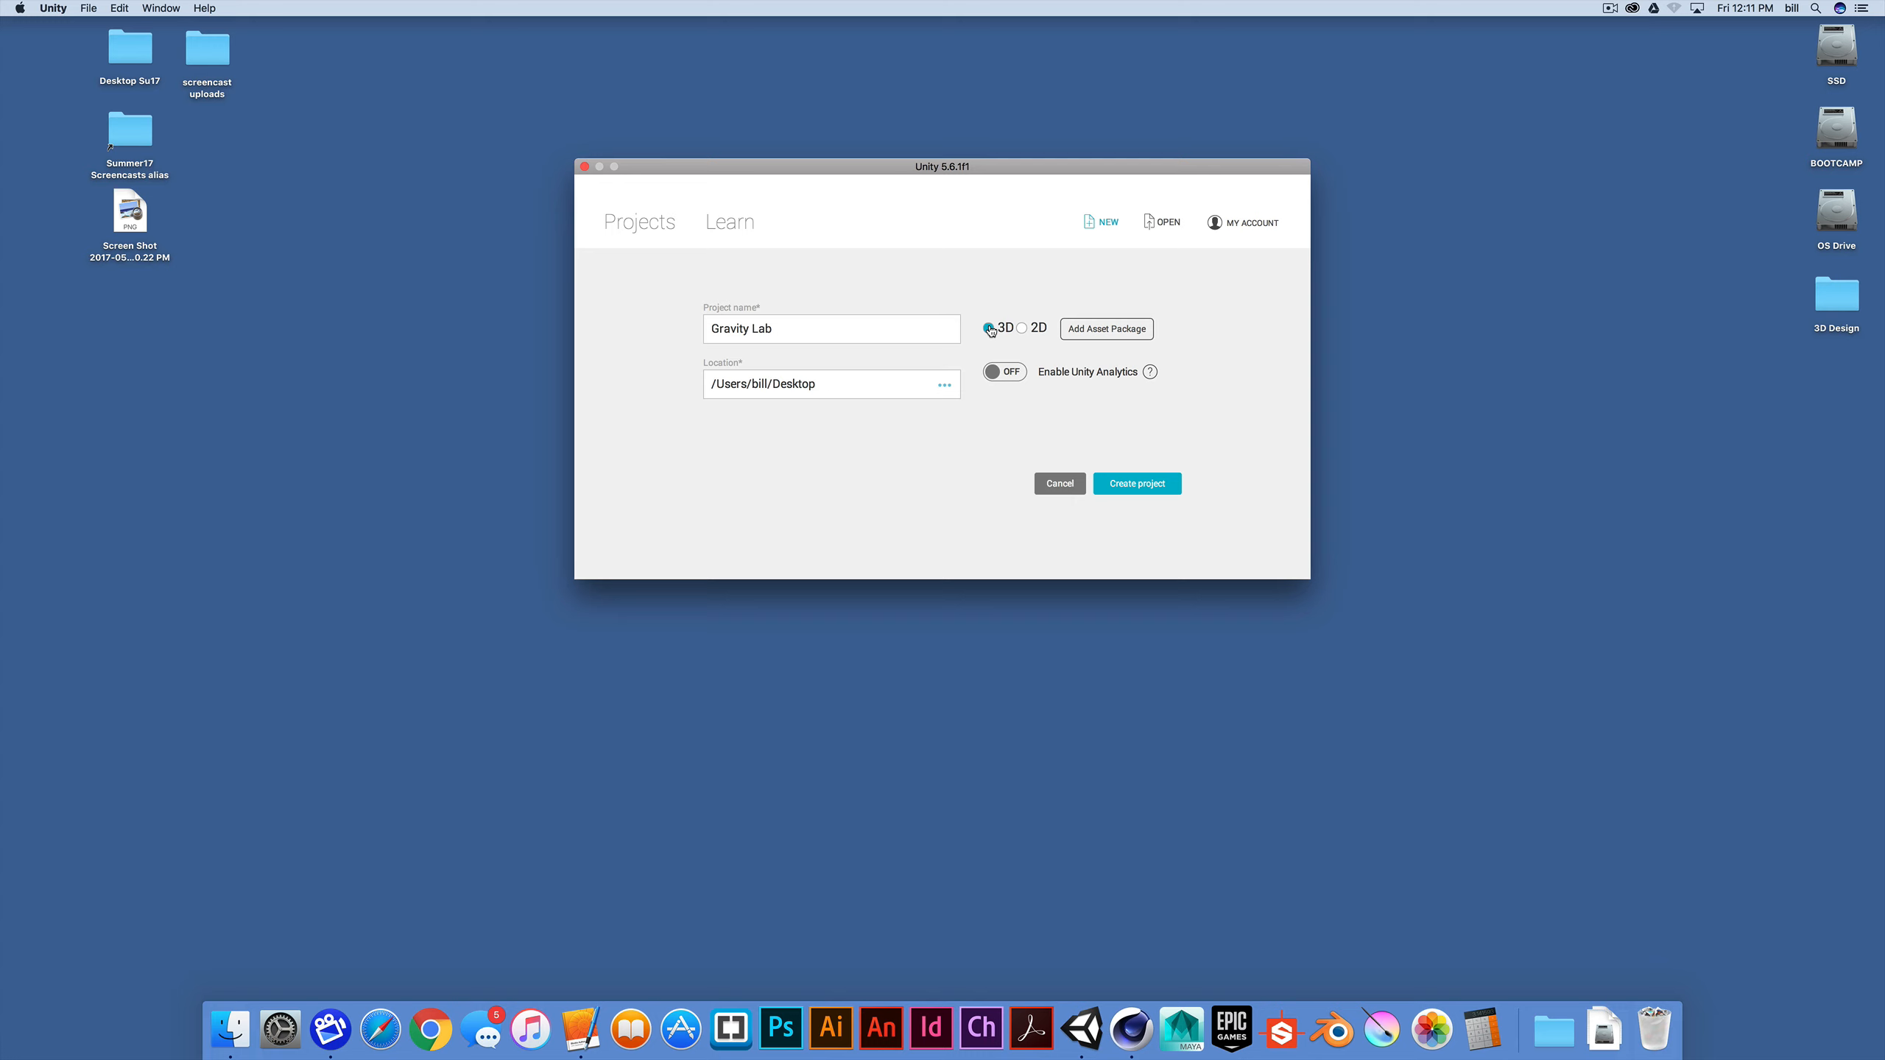
left_click(1128, 484)
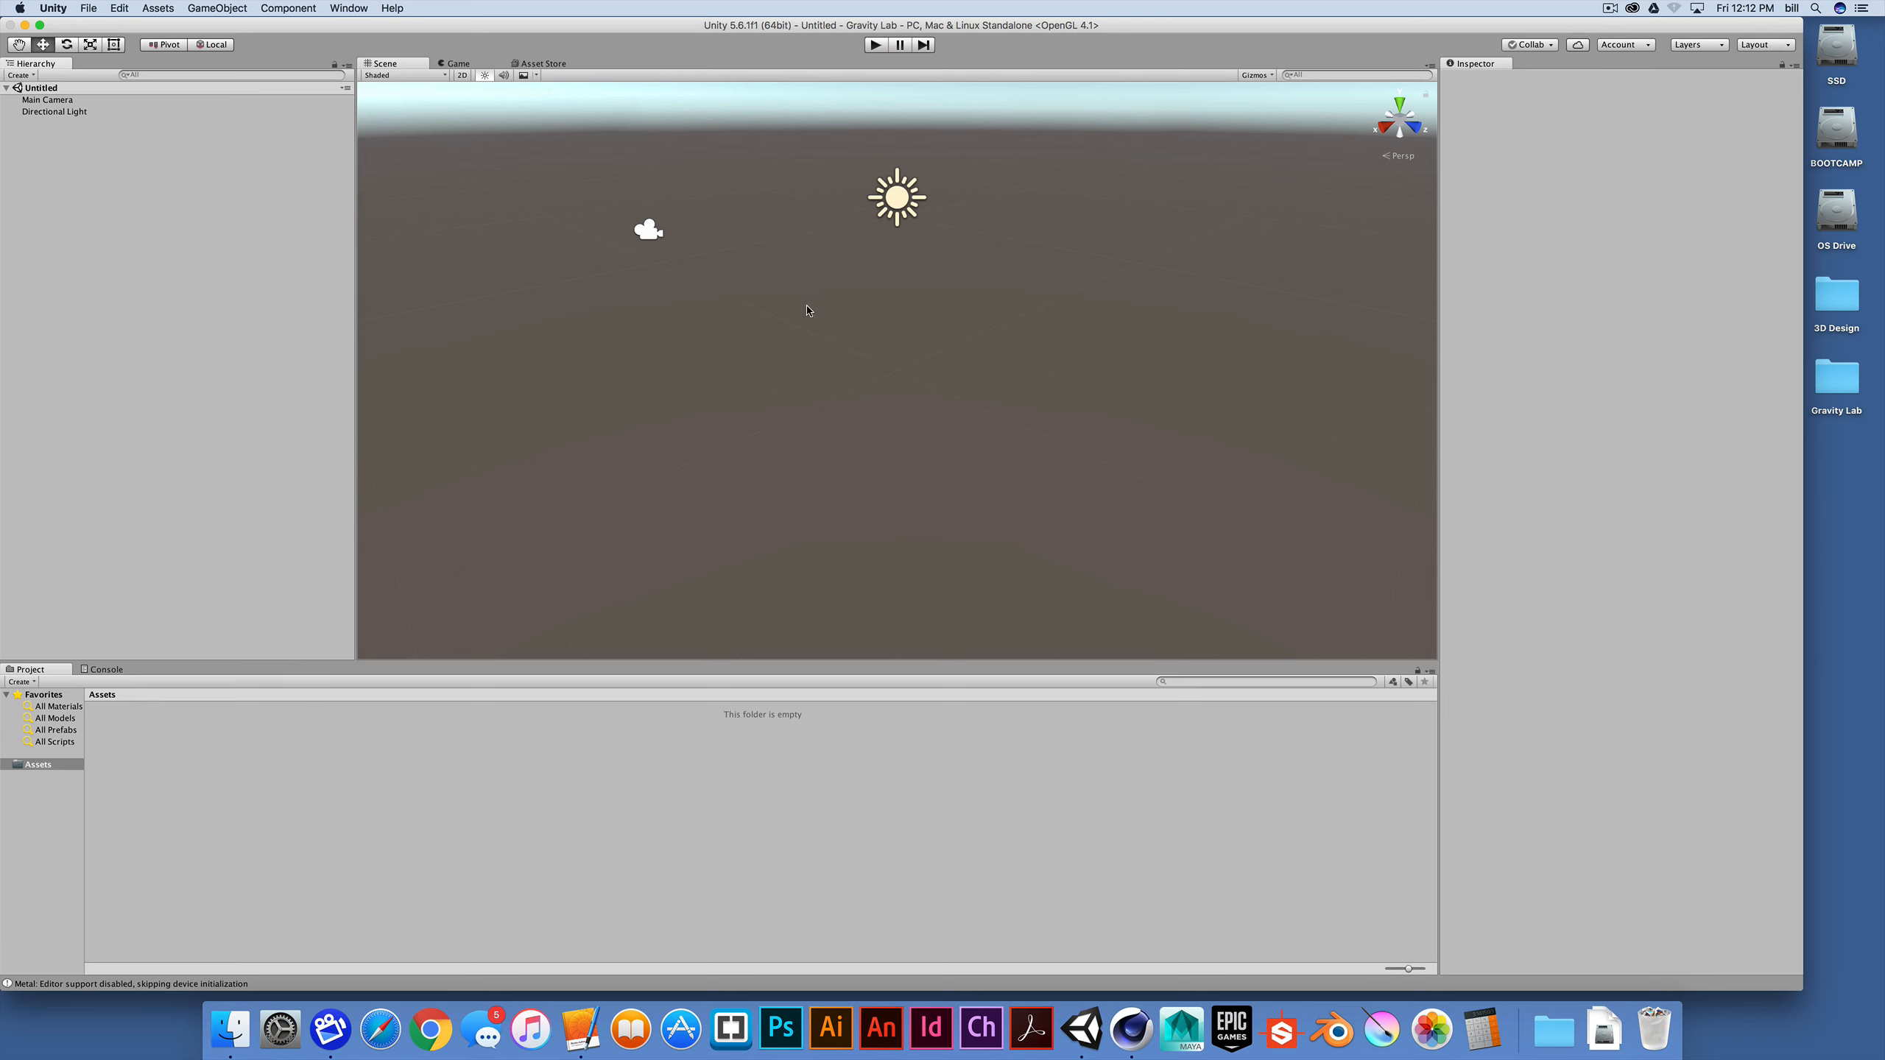
Step: Add a 3D cube to the scene and narrow the editor window slightly
left_click(216, 8)
mouse_move(221, 54)
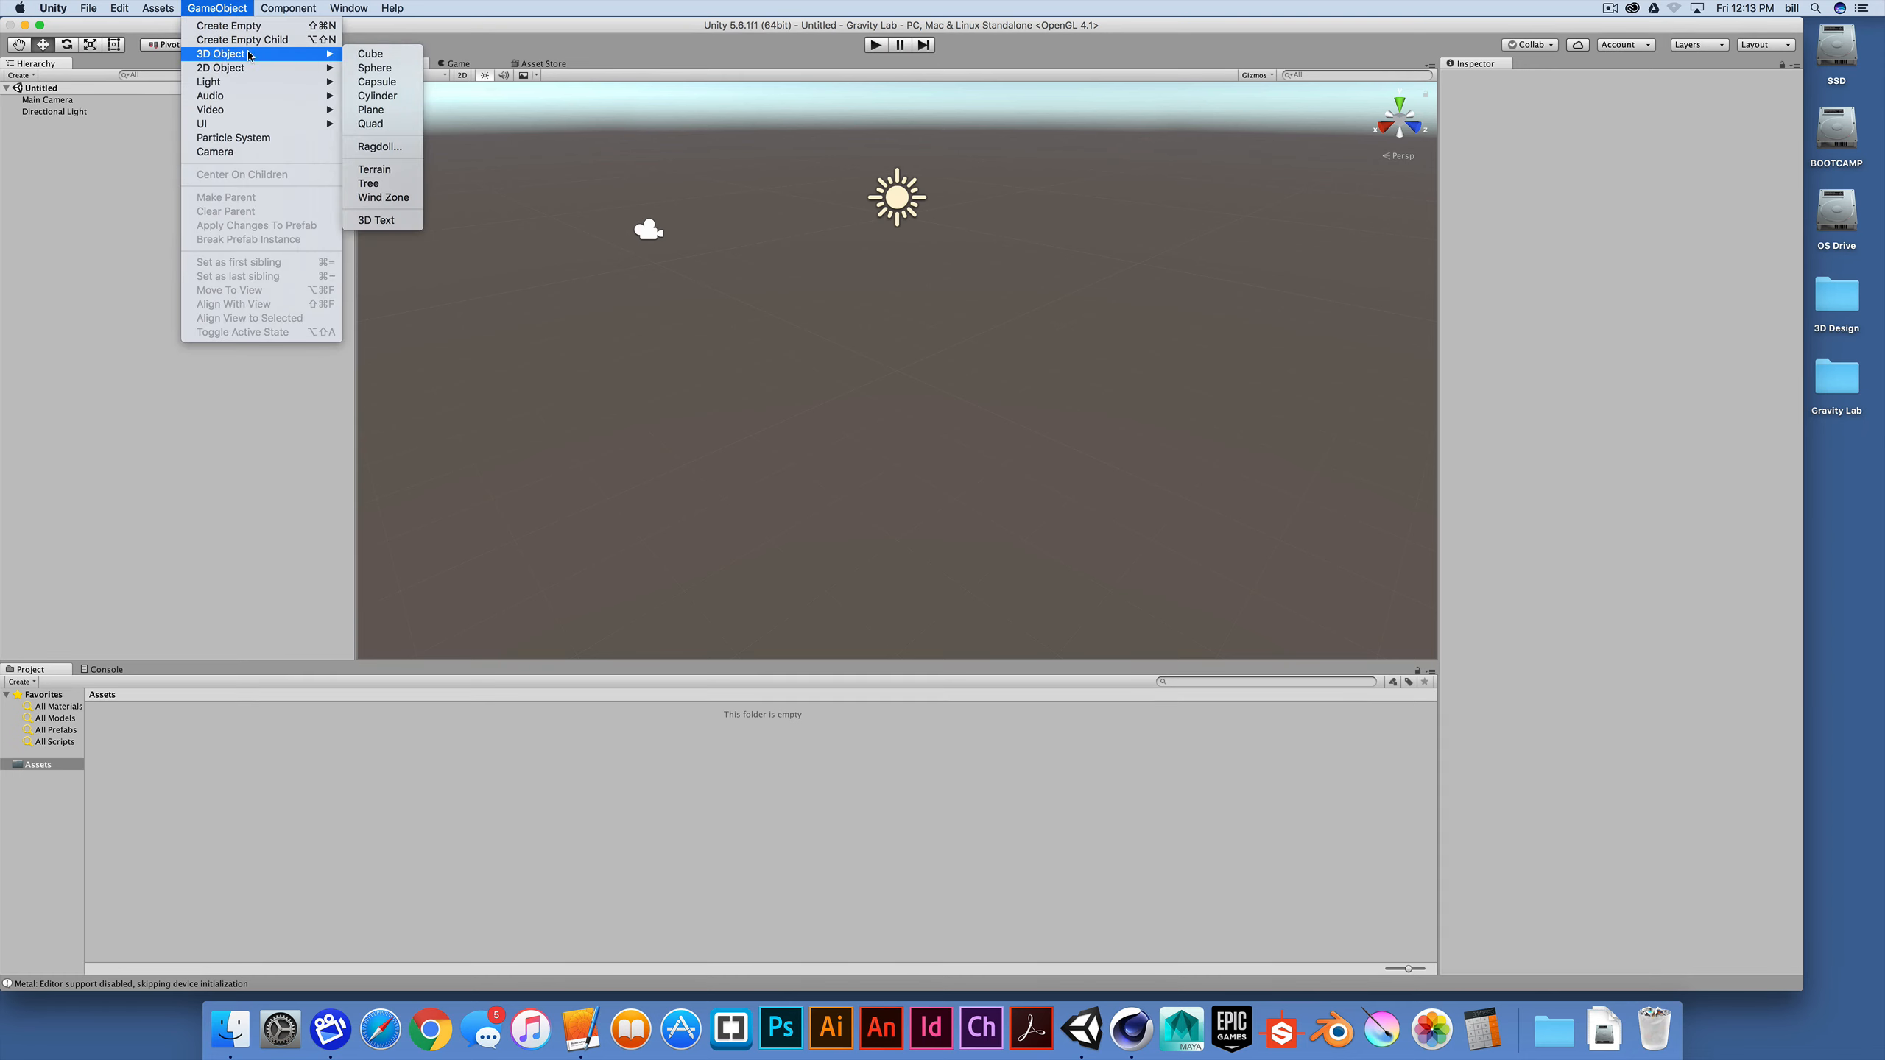
left_click(369, 54)
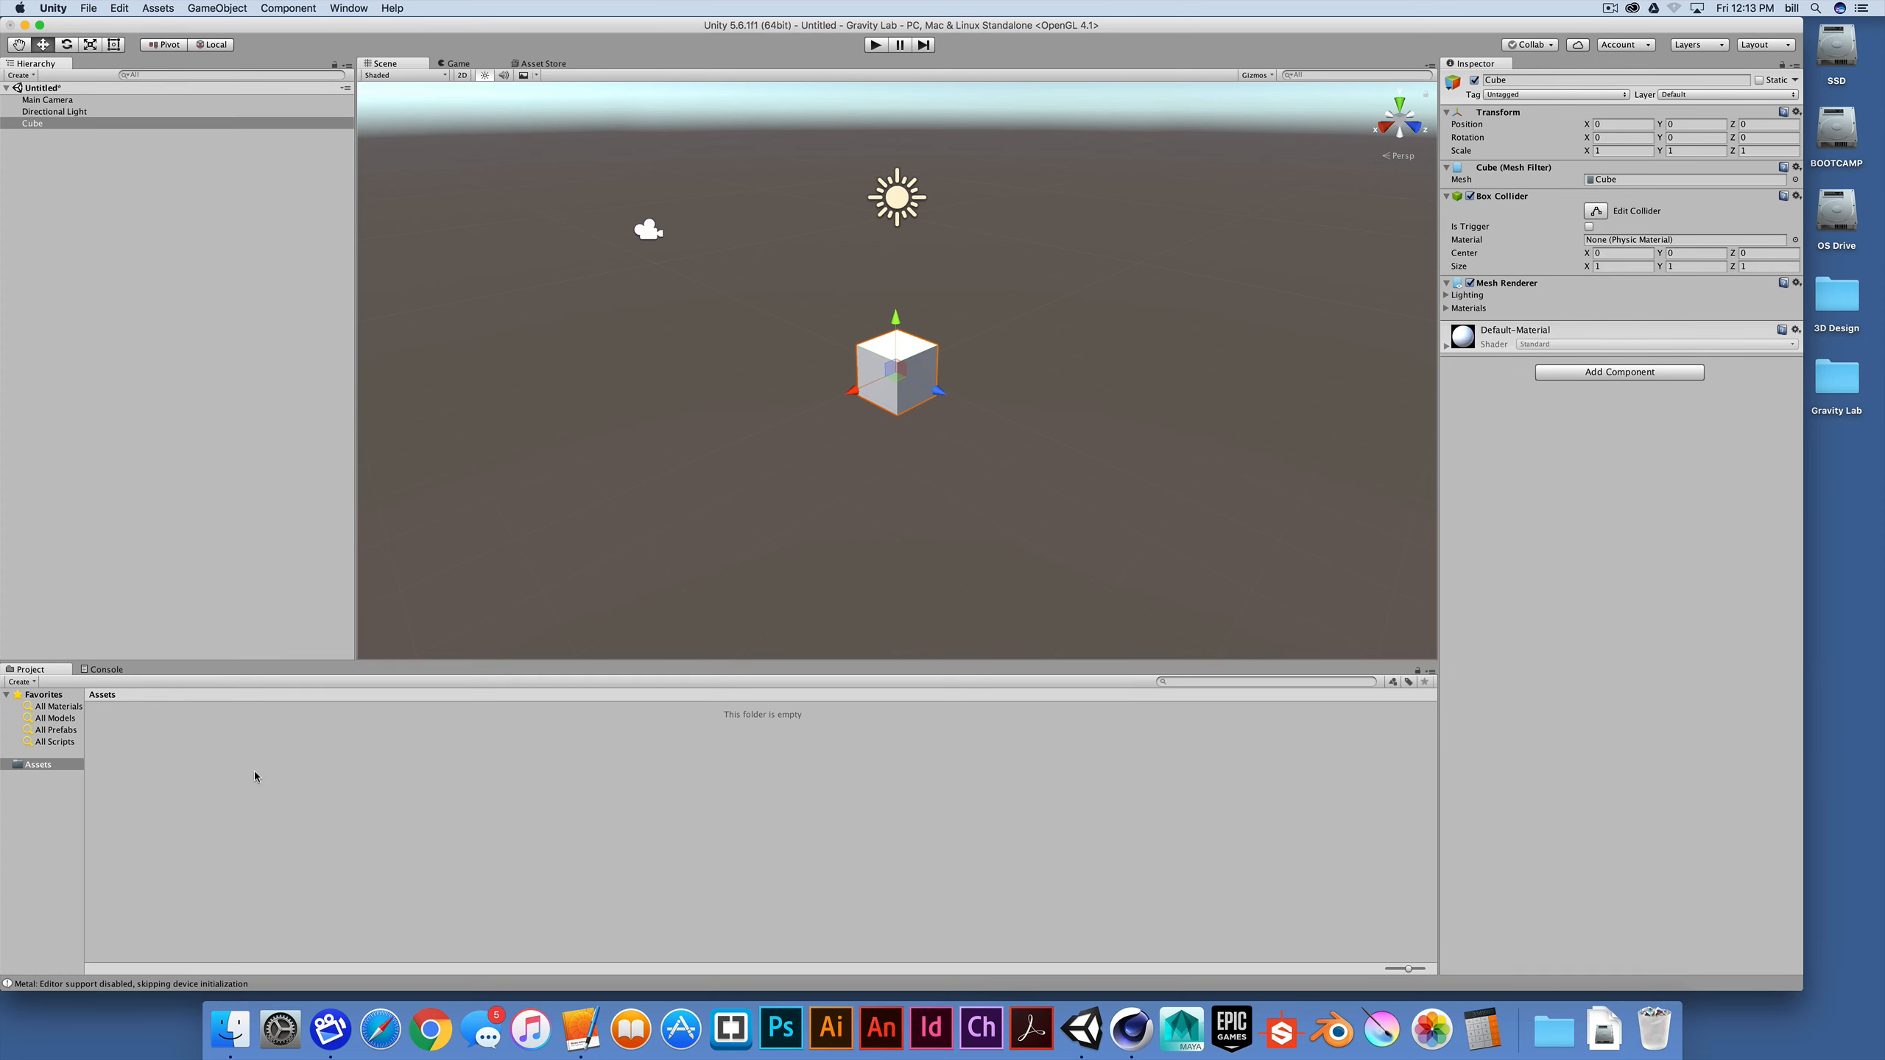
left_click_drag(3, 586, 33, 587)
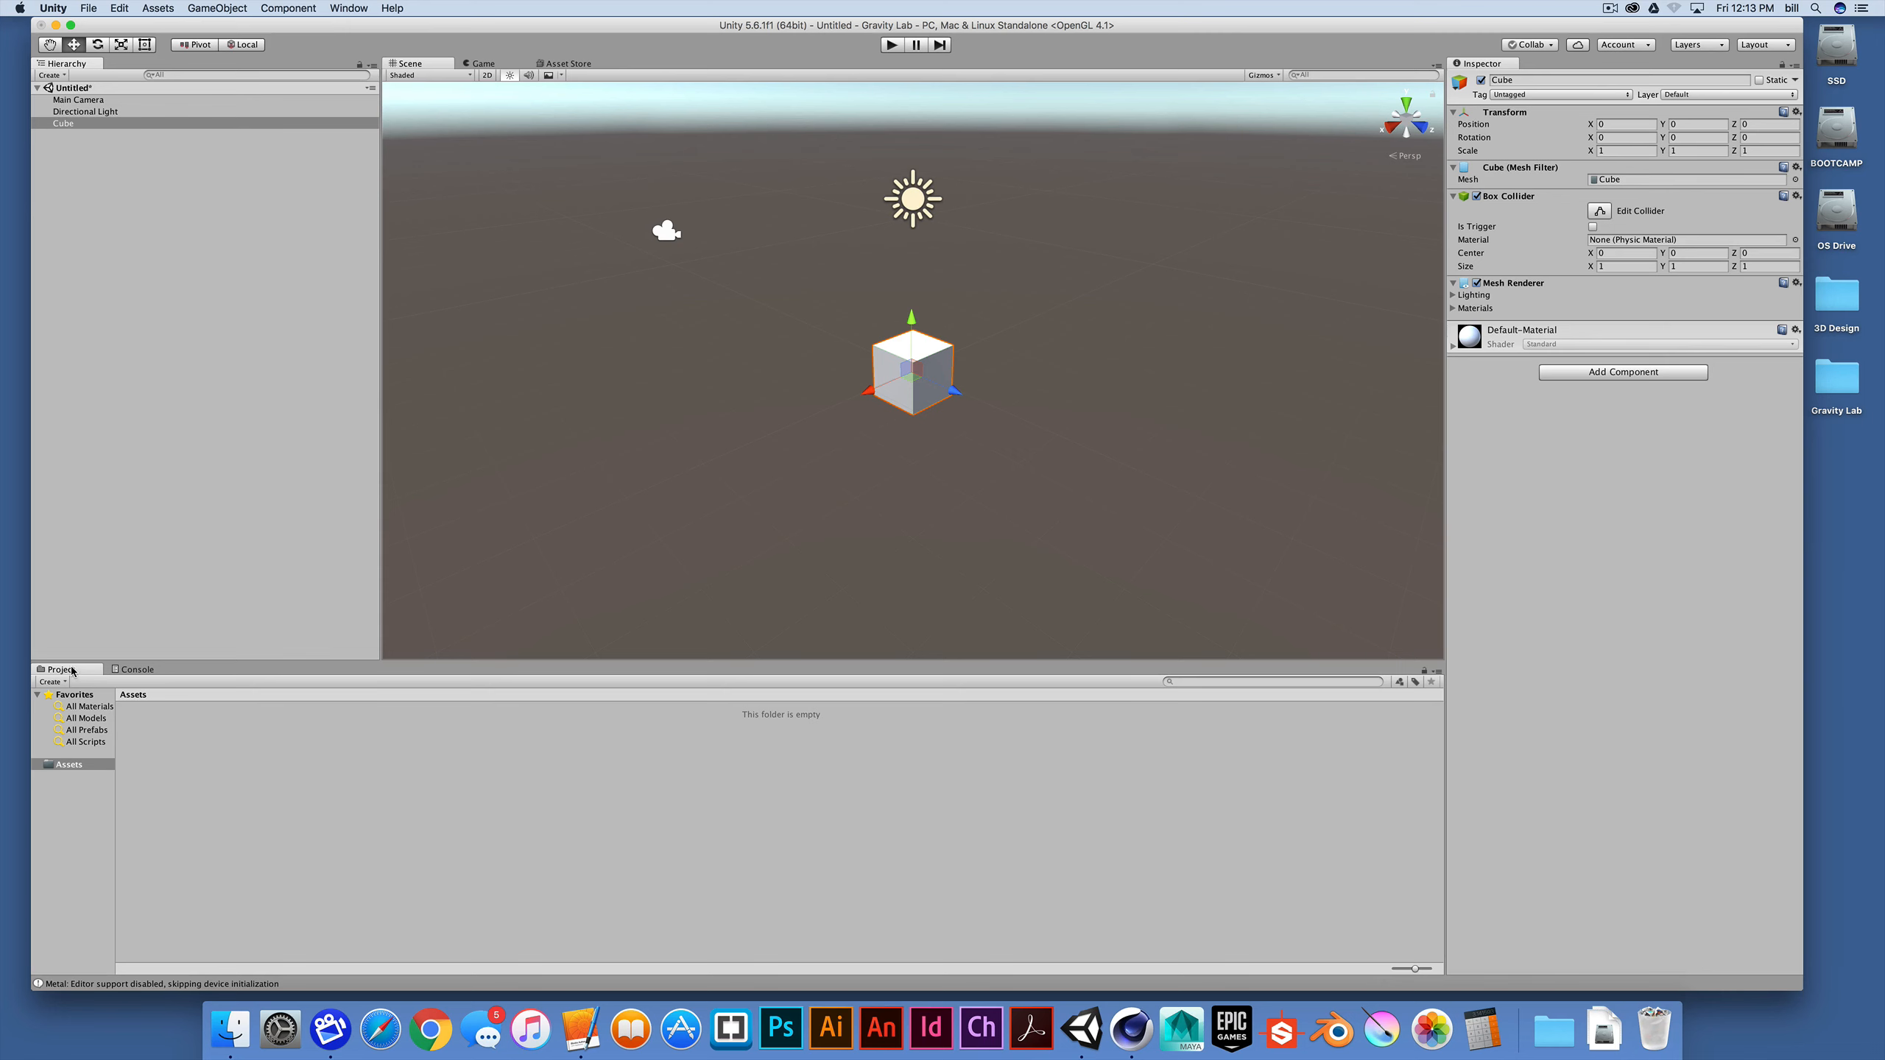
Step: Examine the Assets folder and the Inspector properties of the directional light, main camera and cube
left_click(69, 766)
left_click(1485, 63)
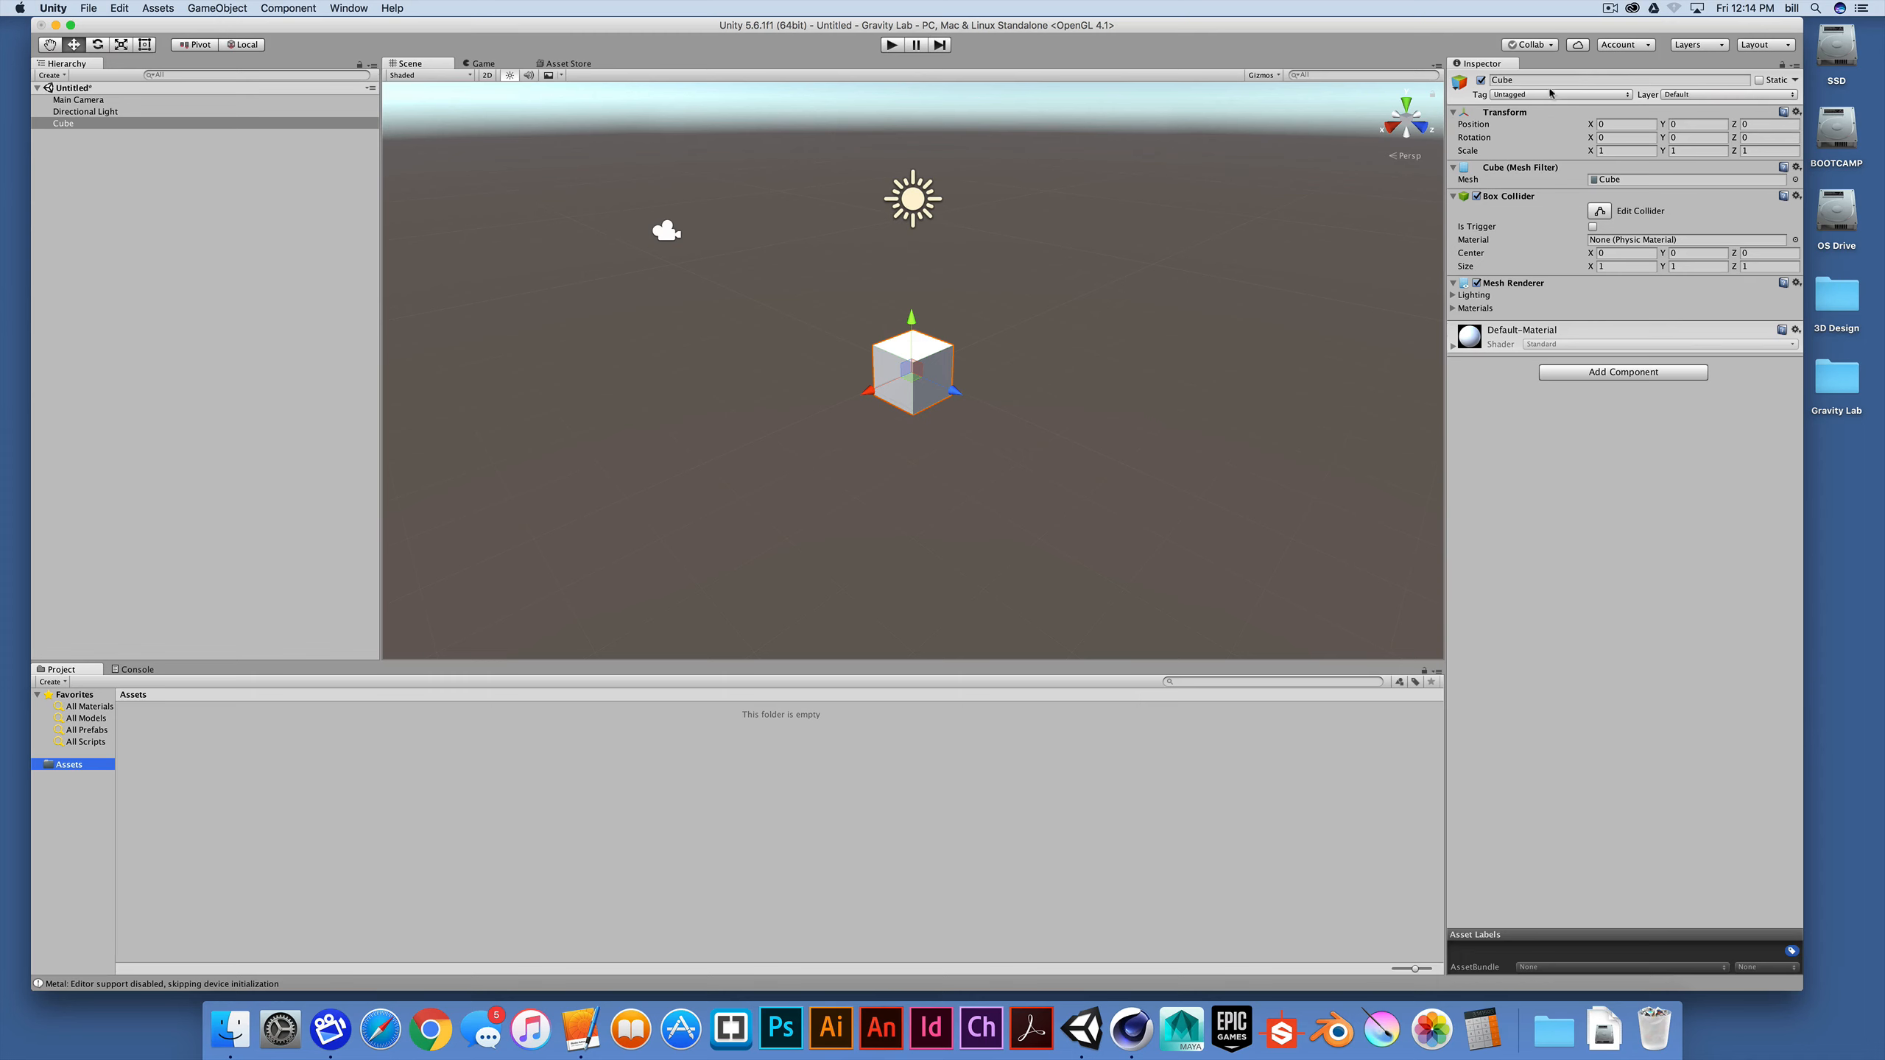
left_click(1492, 66)
left_click(98, 112)
left_click(82, 100)
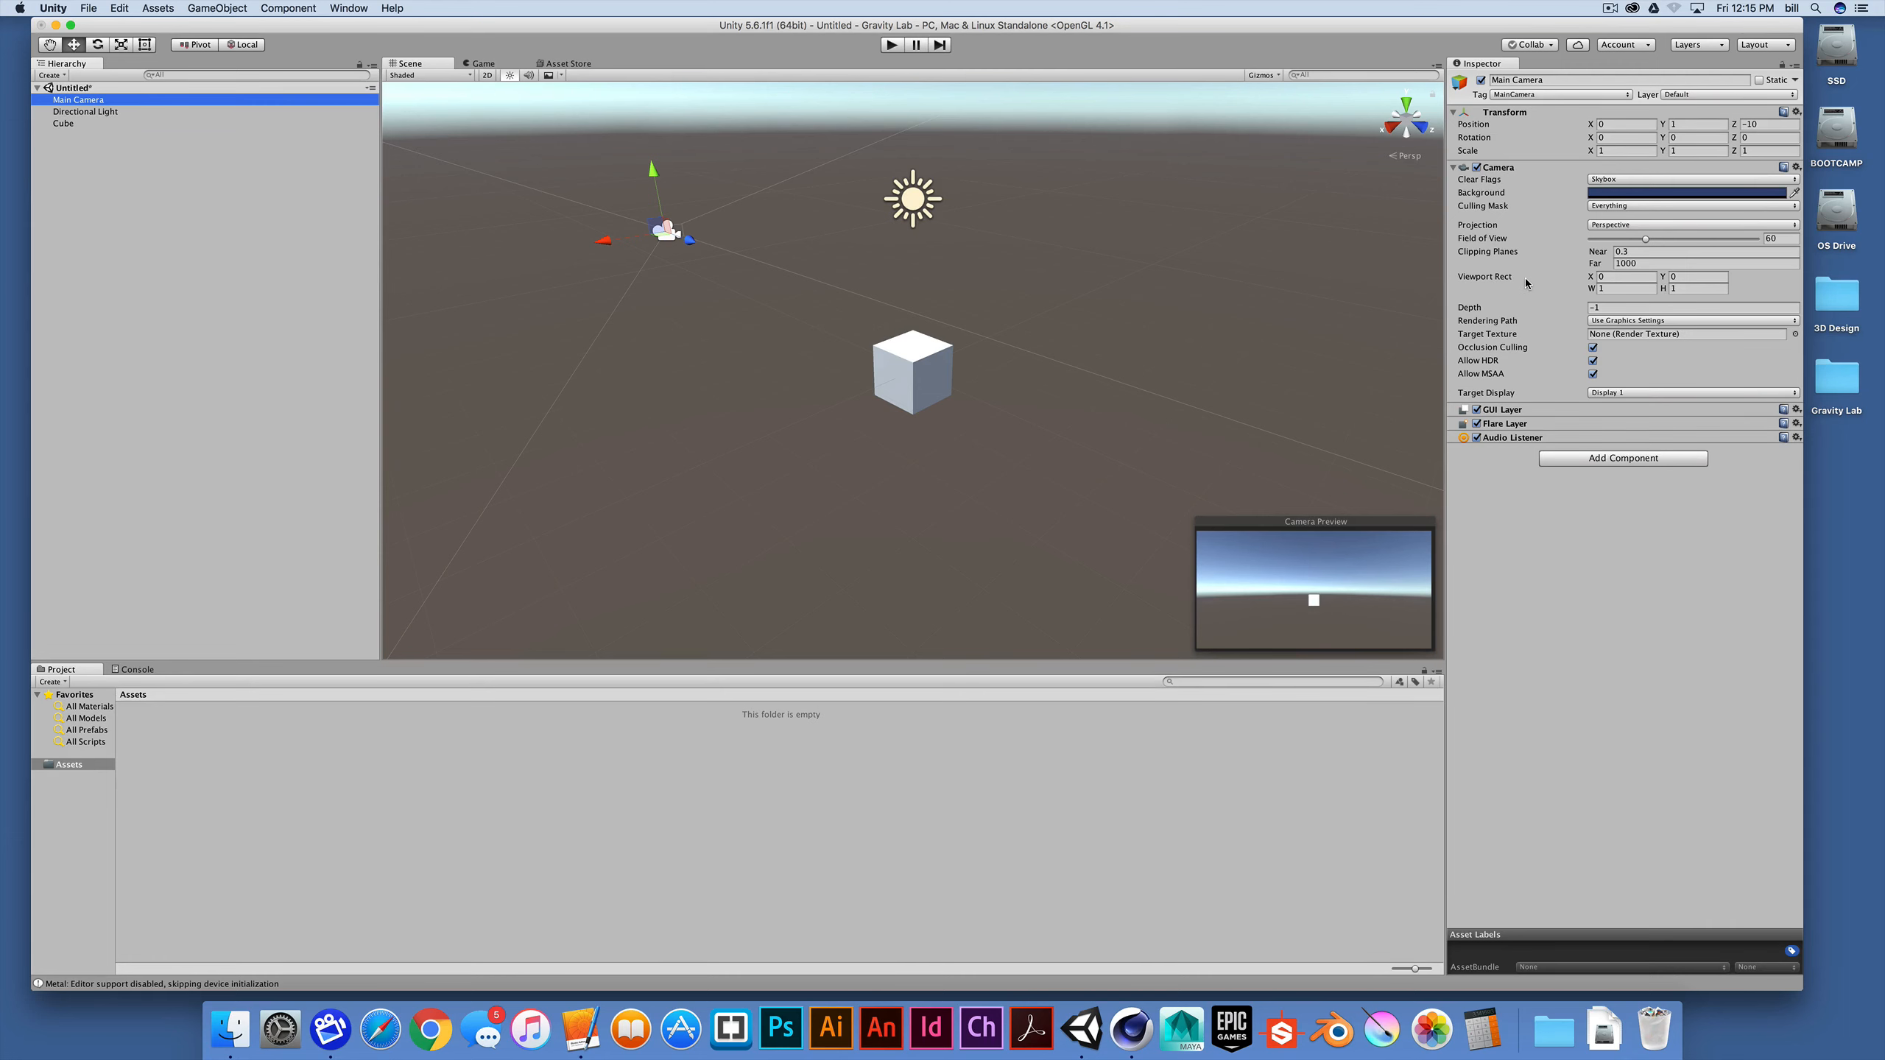
left_click(64, 123)
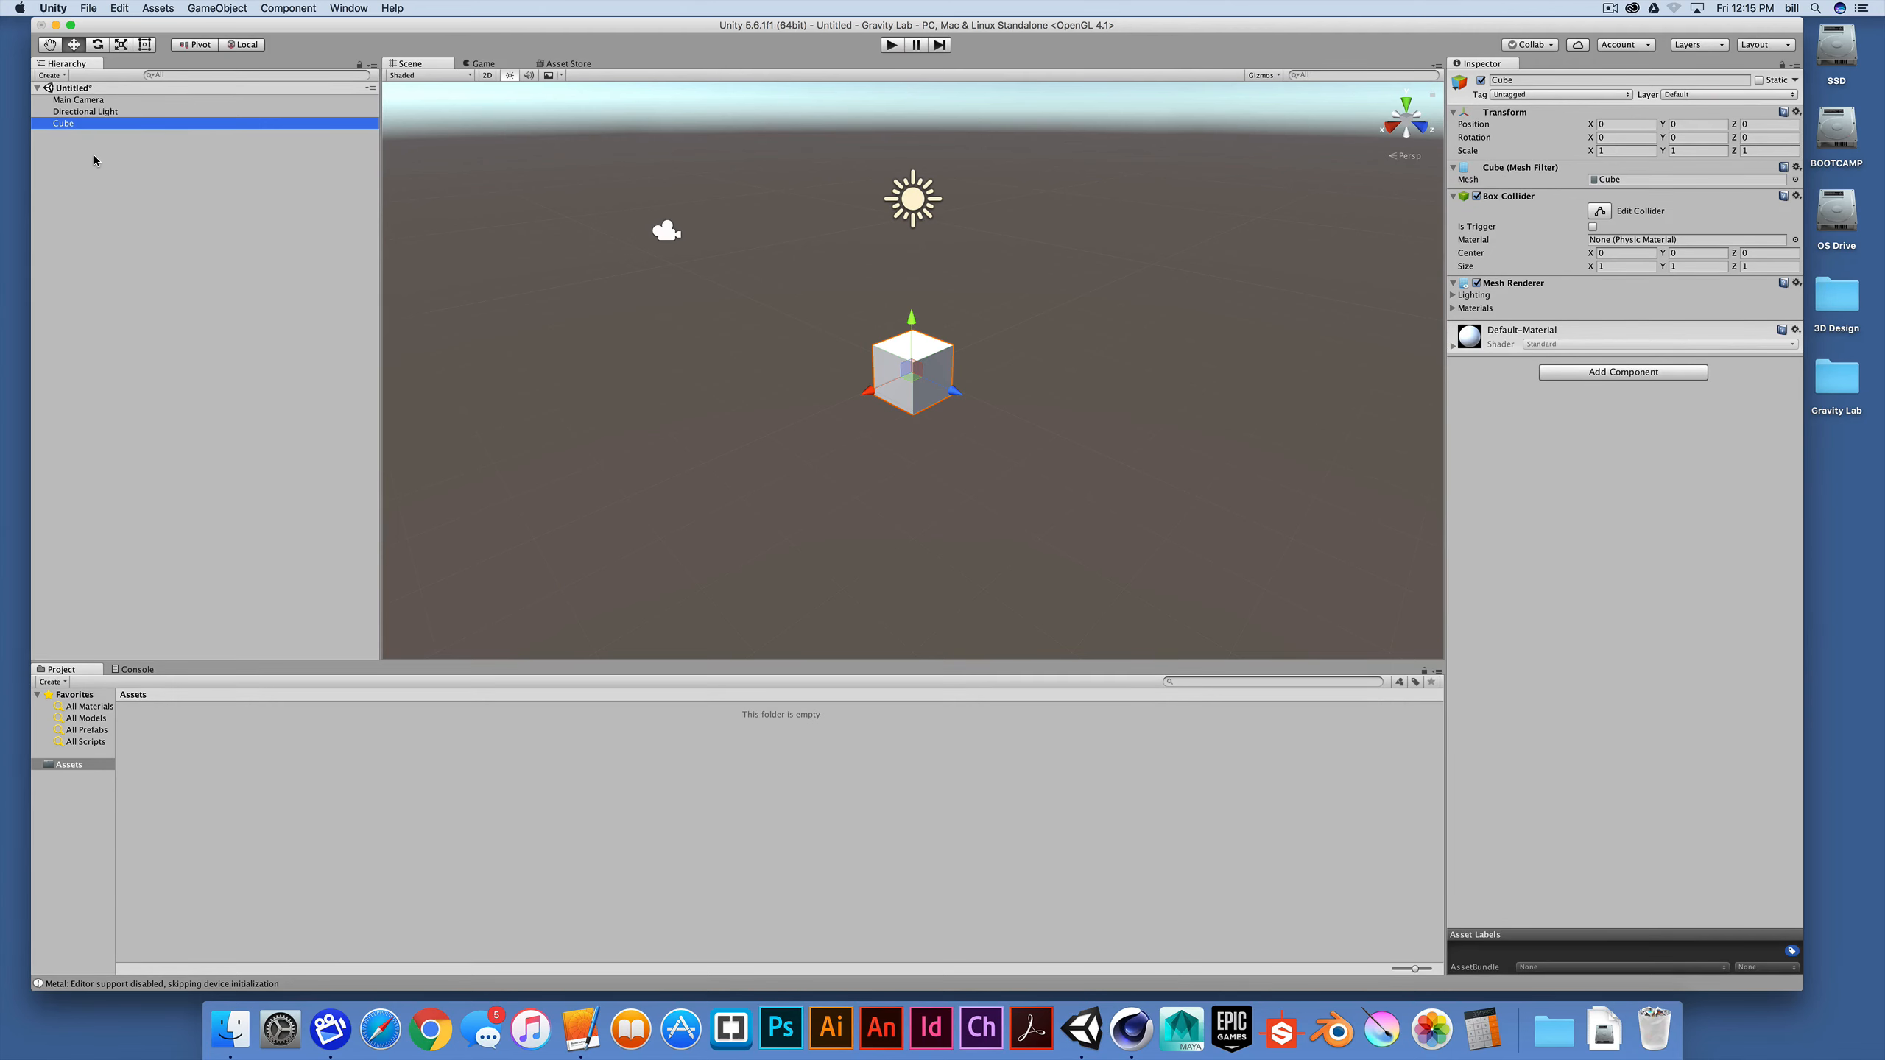
left_click(71, 111)
left_click(70, 100)
left_click(65, 125)
left_click(66, 123)
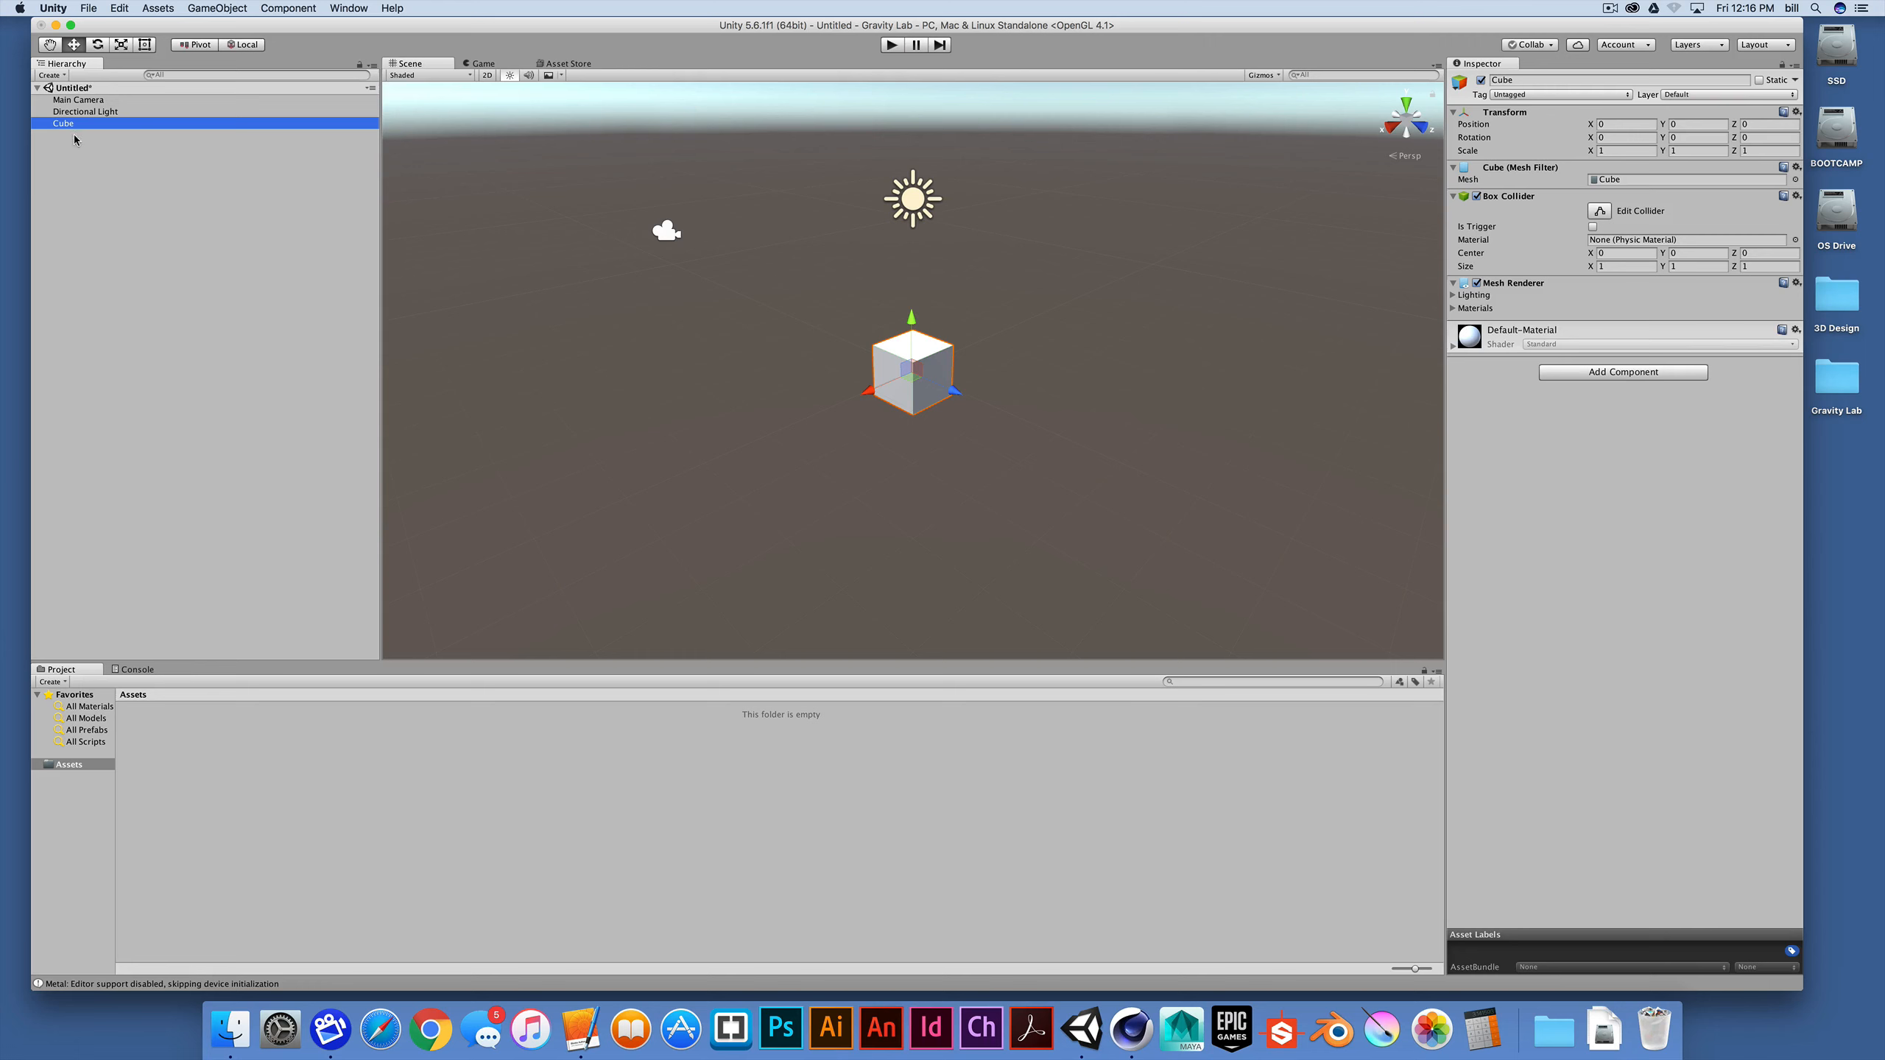
Step: Try the Hand tool, then select the cube and make the Move tool active
left_click(52, 45)
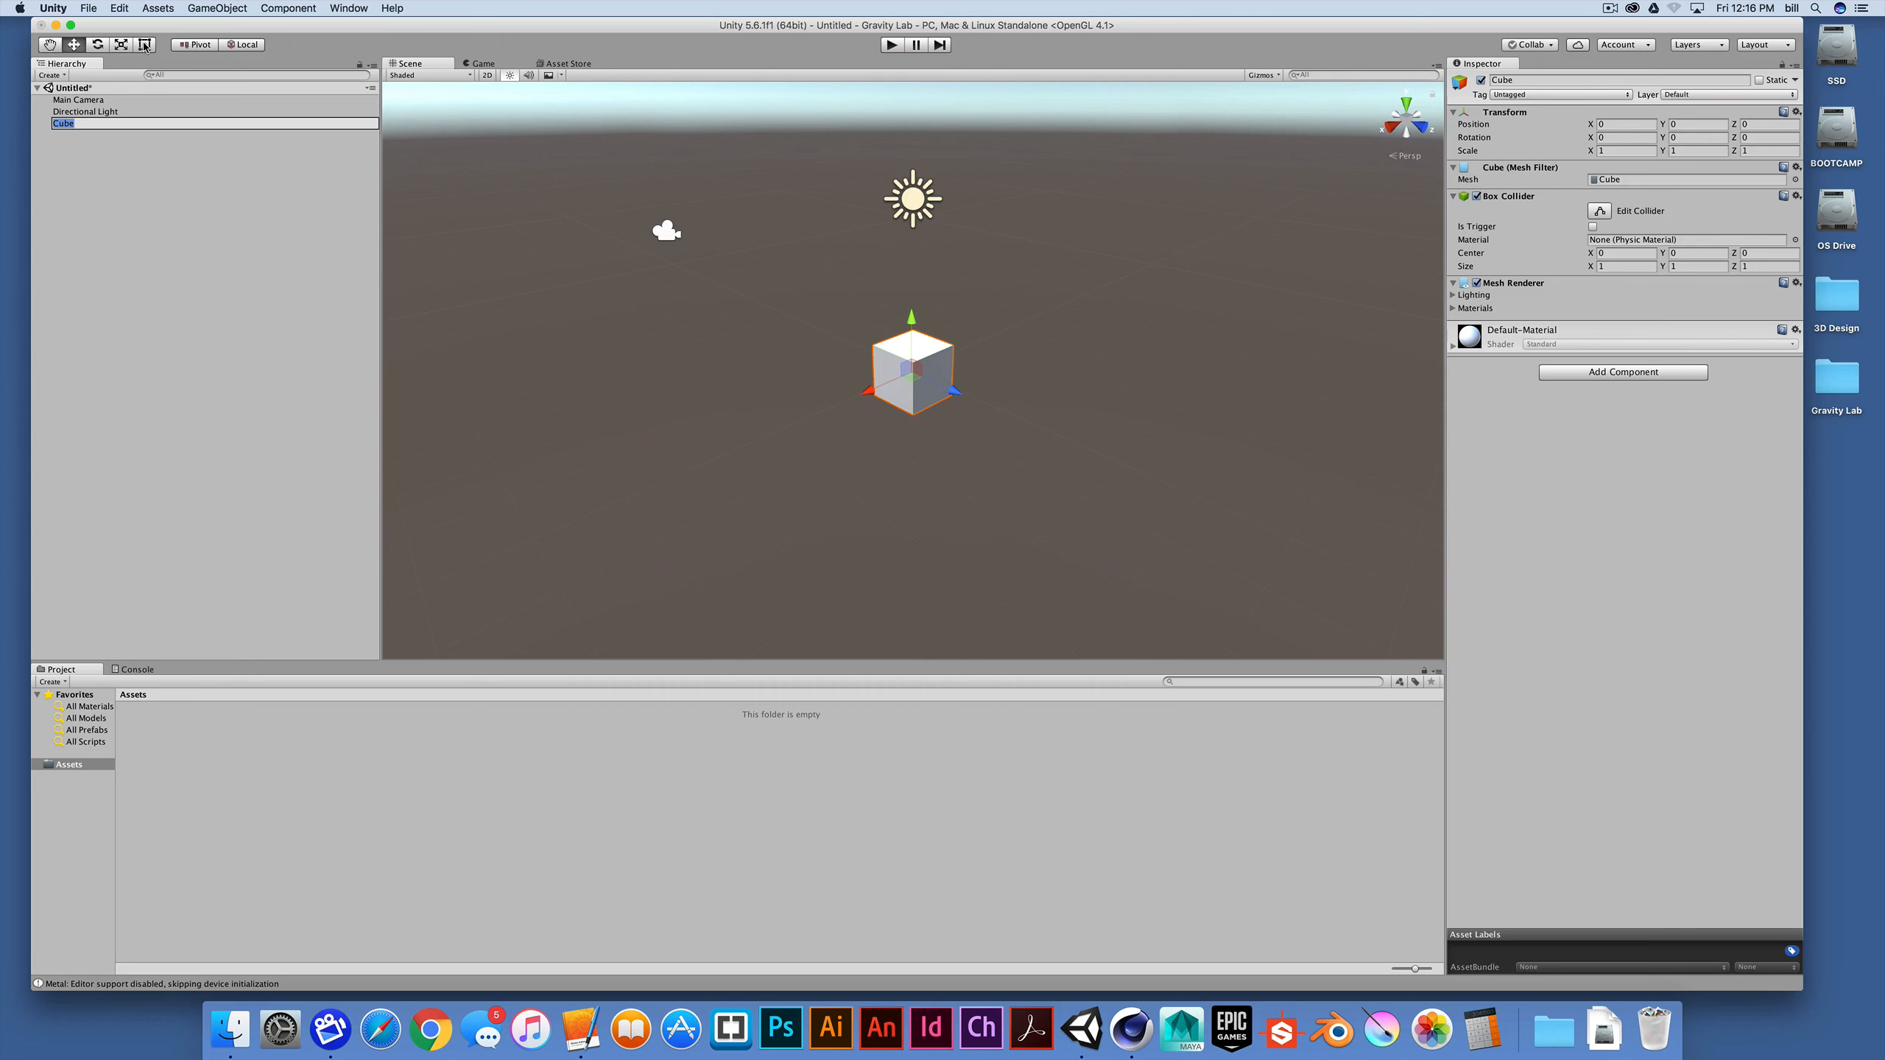
left_click(51, 46)
left_click(75, 47)
left_click(86, 111)
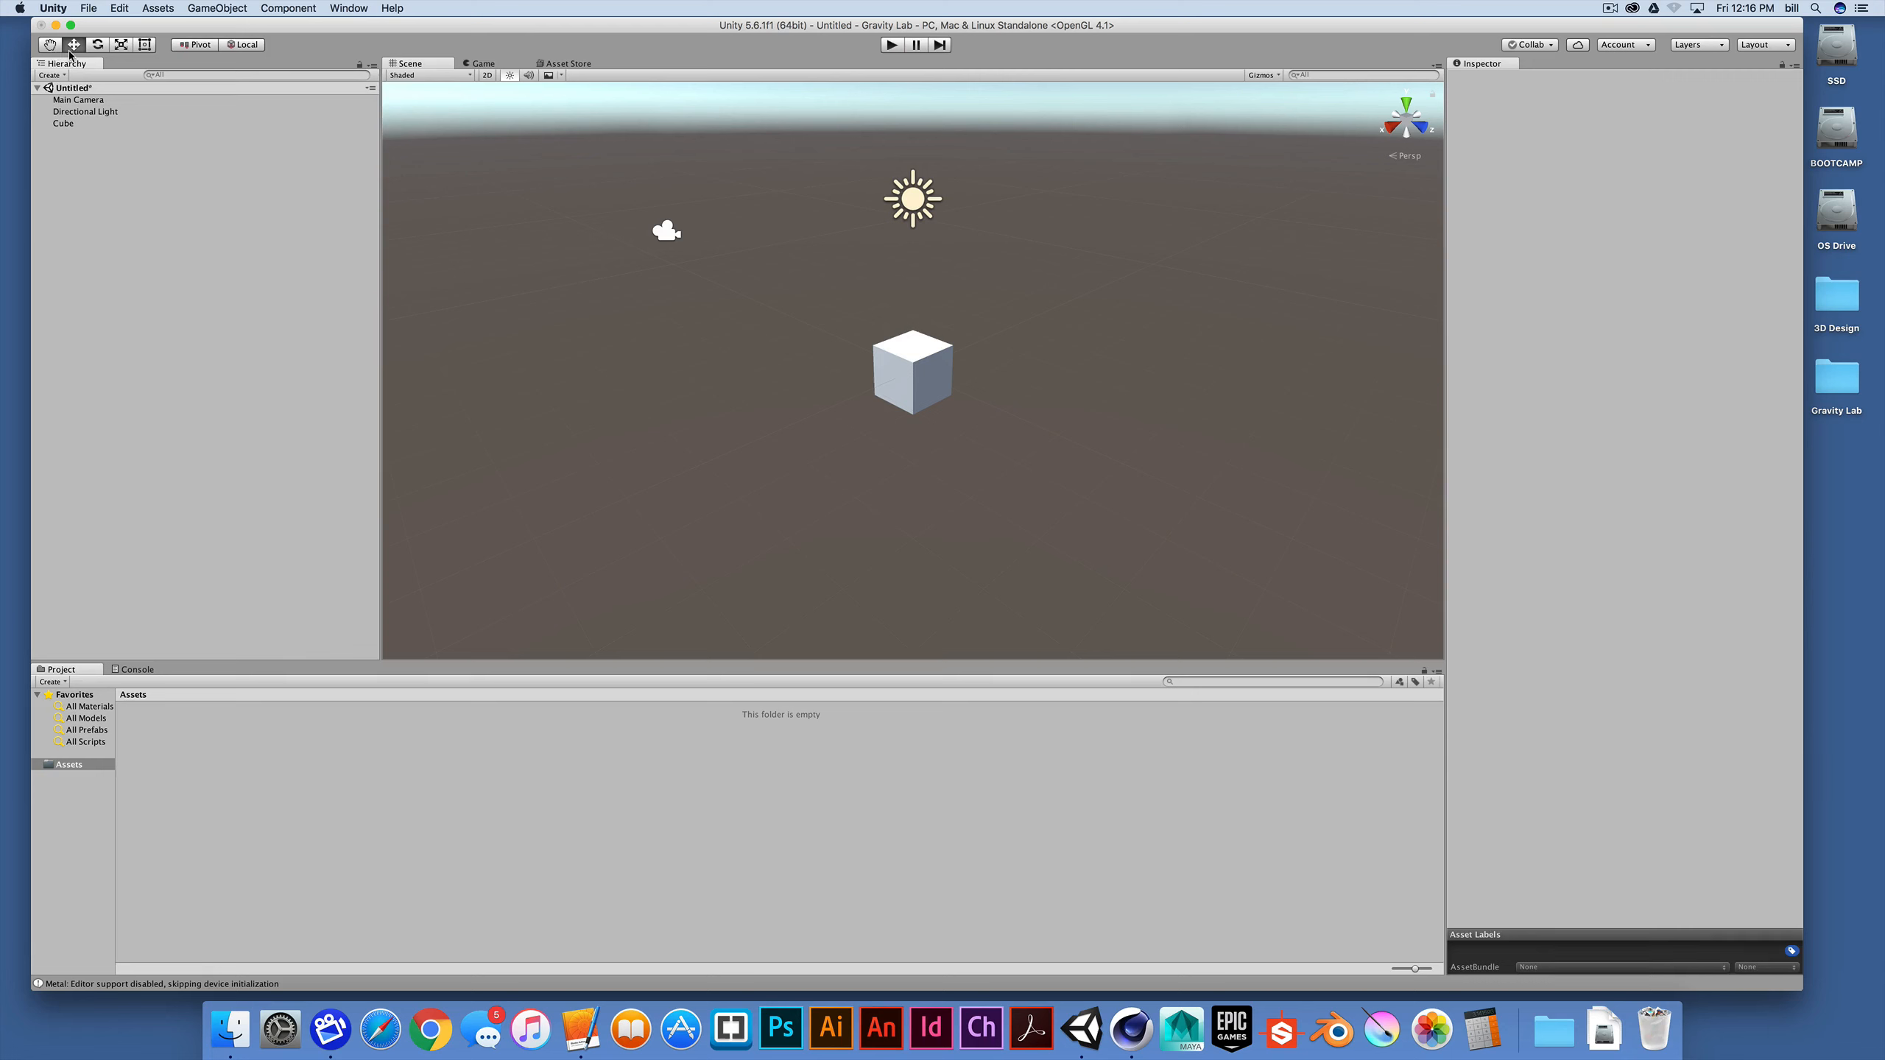
left_click(65, 123)
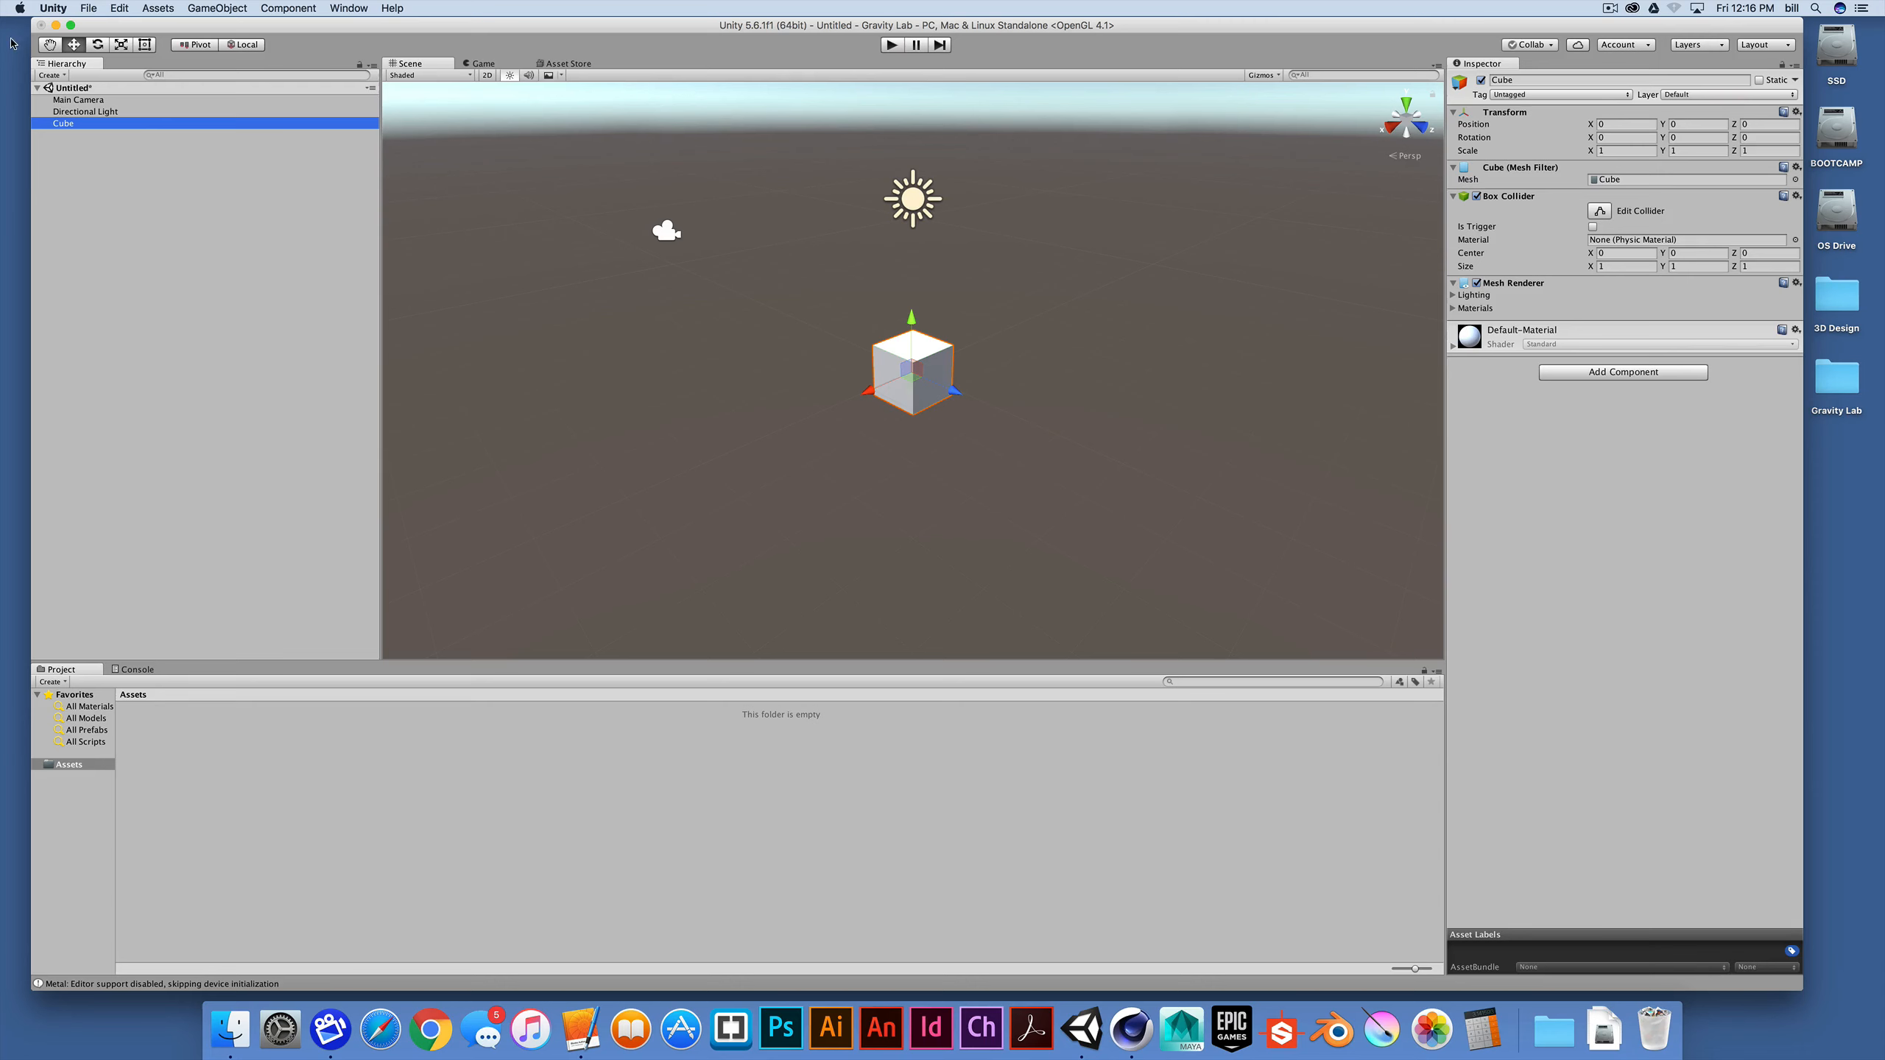
key("q")
left_click(74, 46)
Step: Examine the cube in the scene at closer and farther zoom distances
scroll(938, 438, "down", 3)
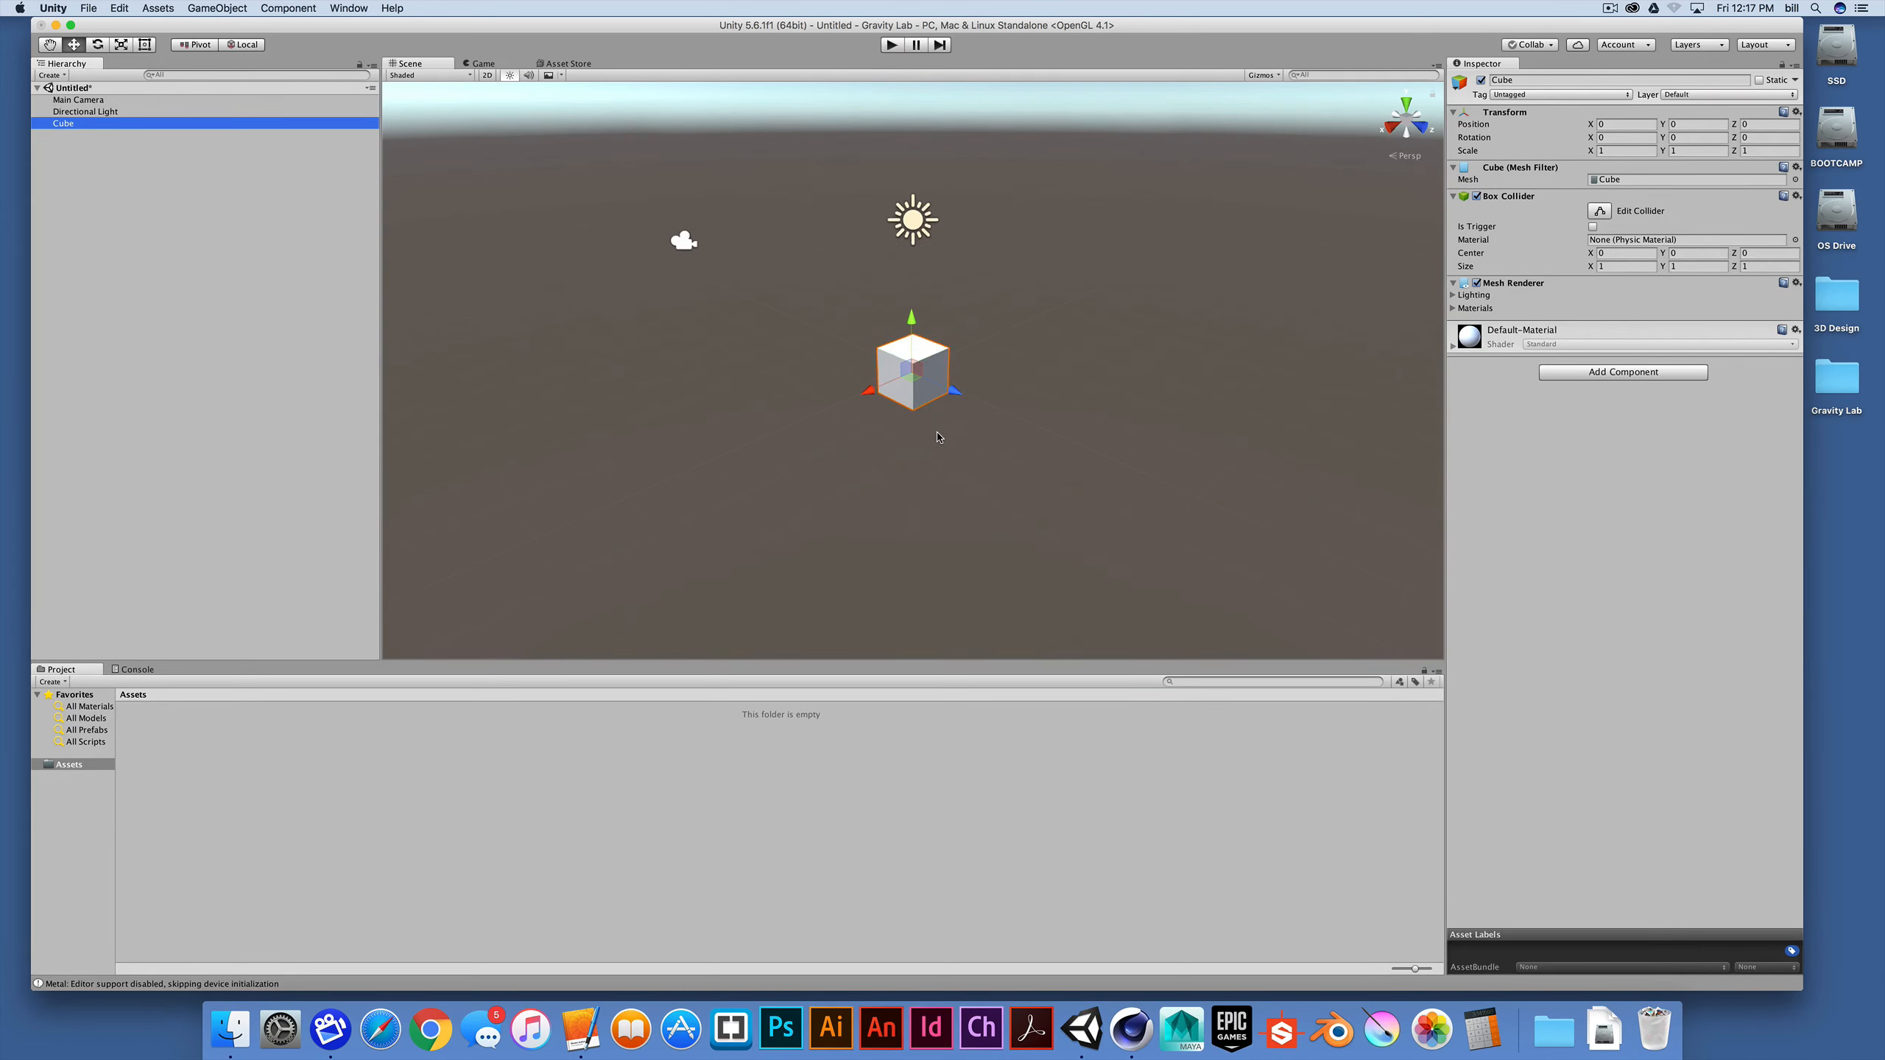
scroll(937, 437, "up", 3)
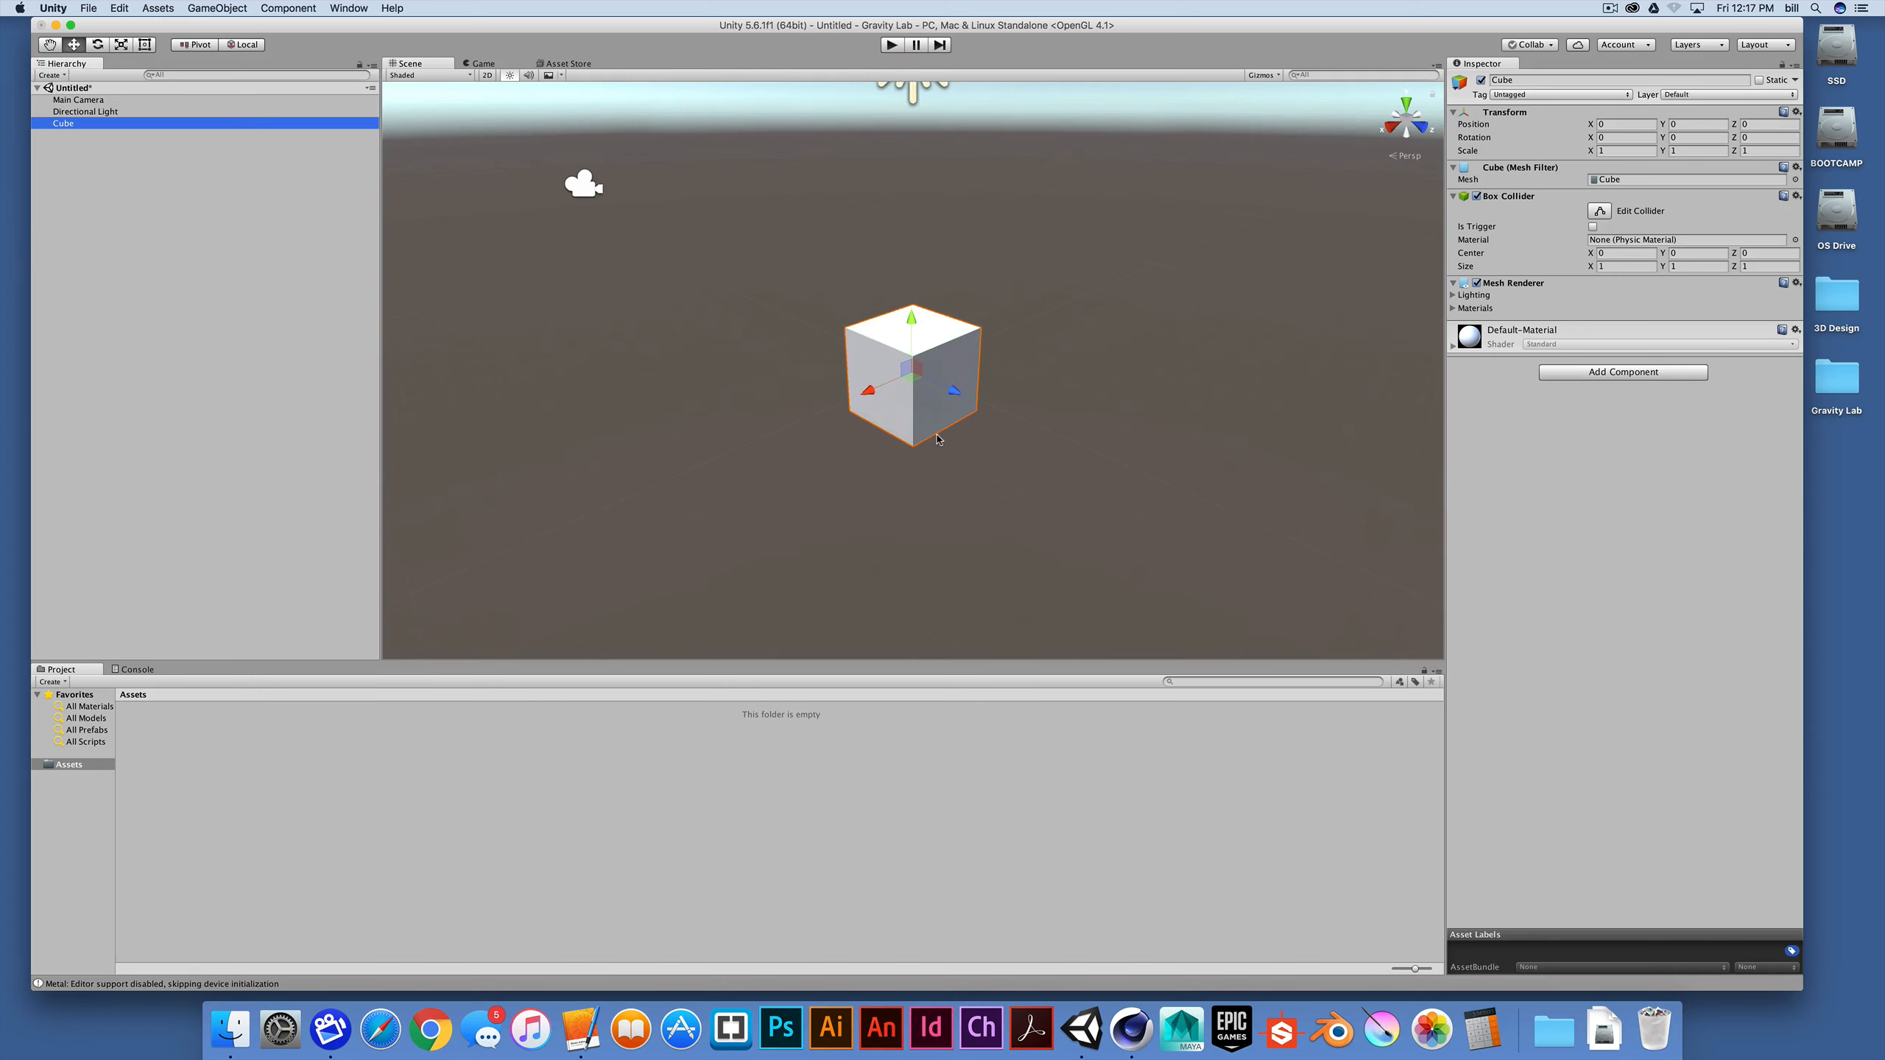
scroll(932, 438, "down", 3)
scroll(927, 439, "up", 3)
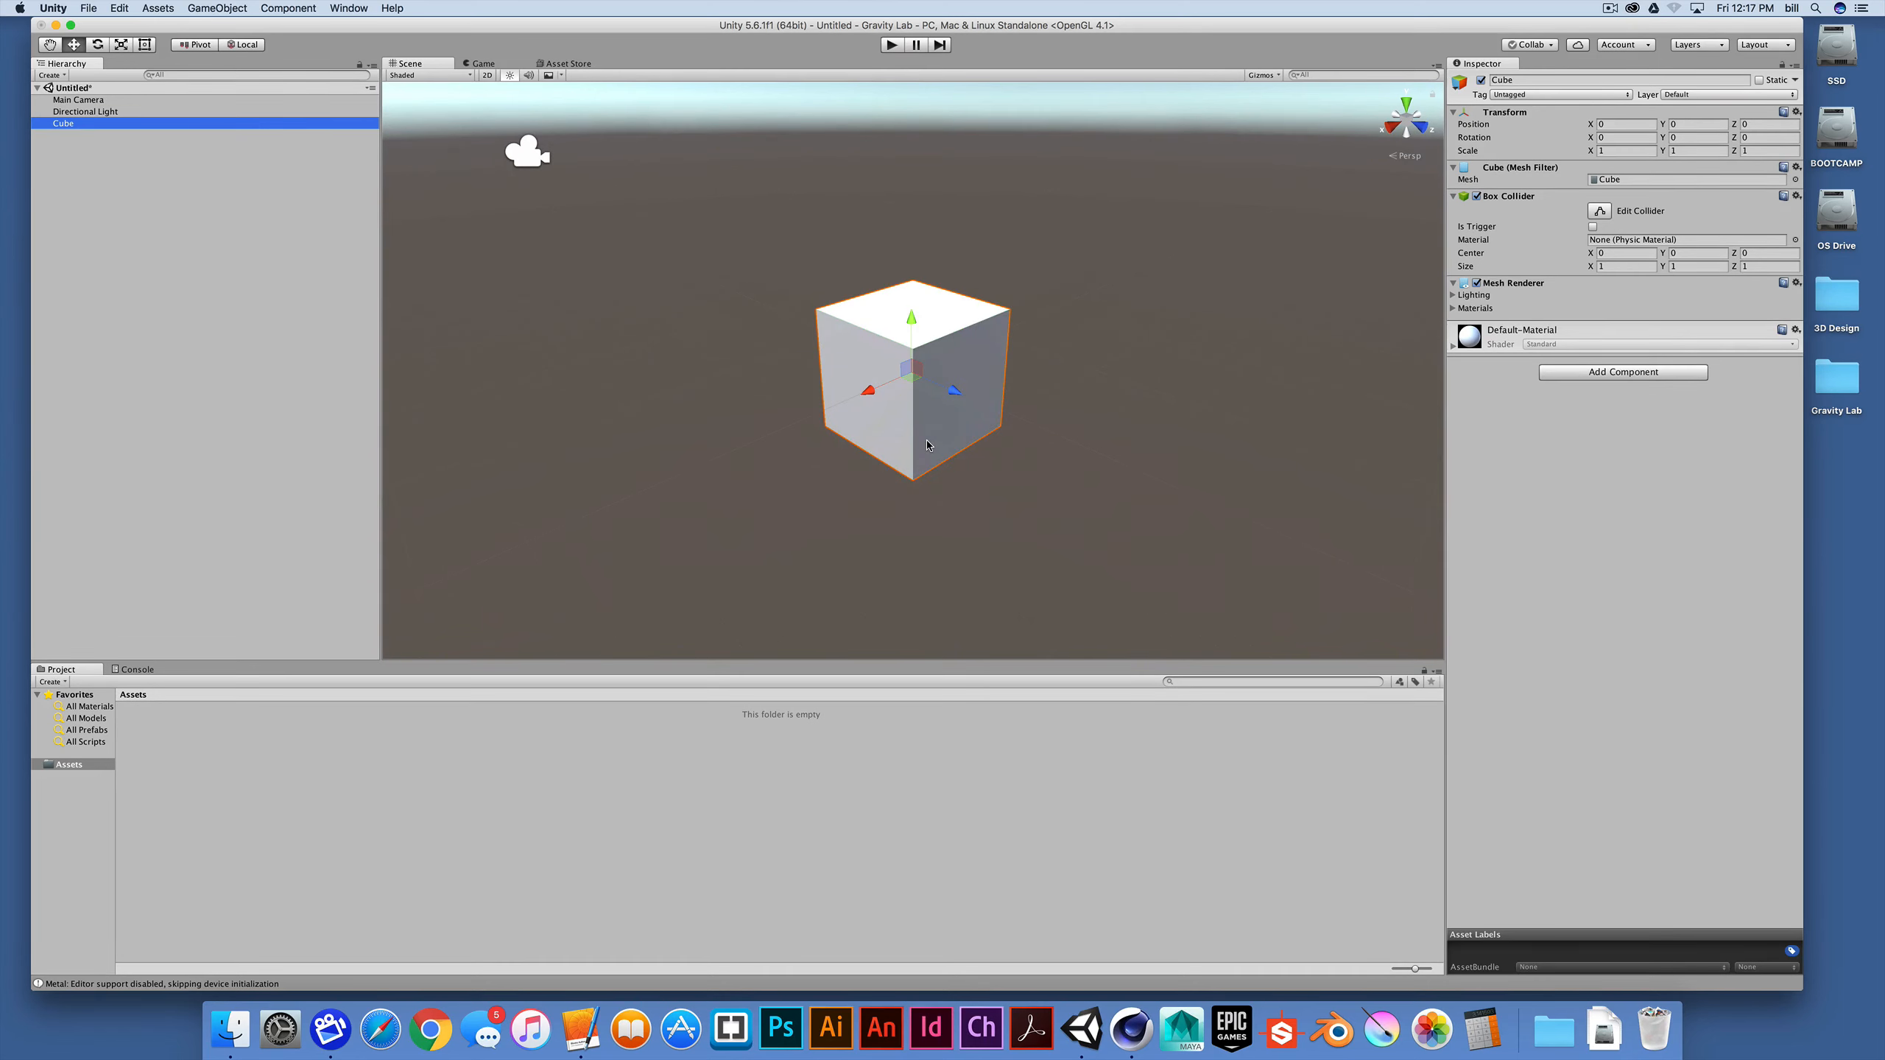
scroll(927, 445, "down", 6)
scroll(931, 449, "up", 6)
scroll(933, 453, "down", 4)
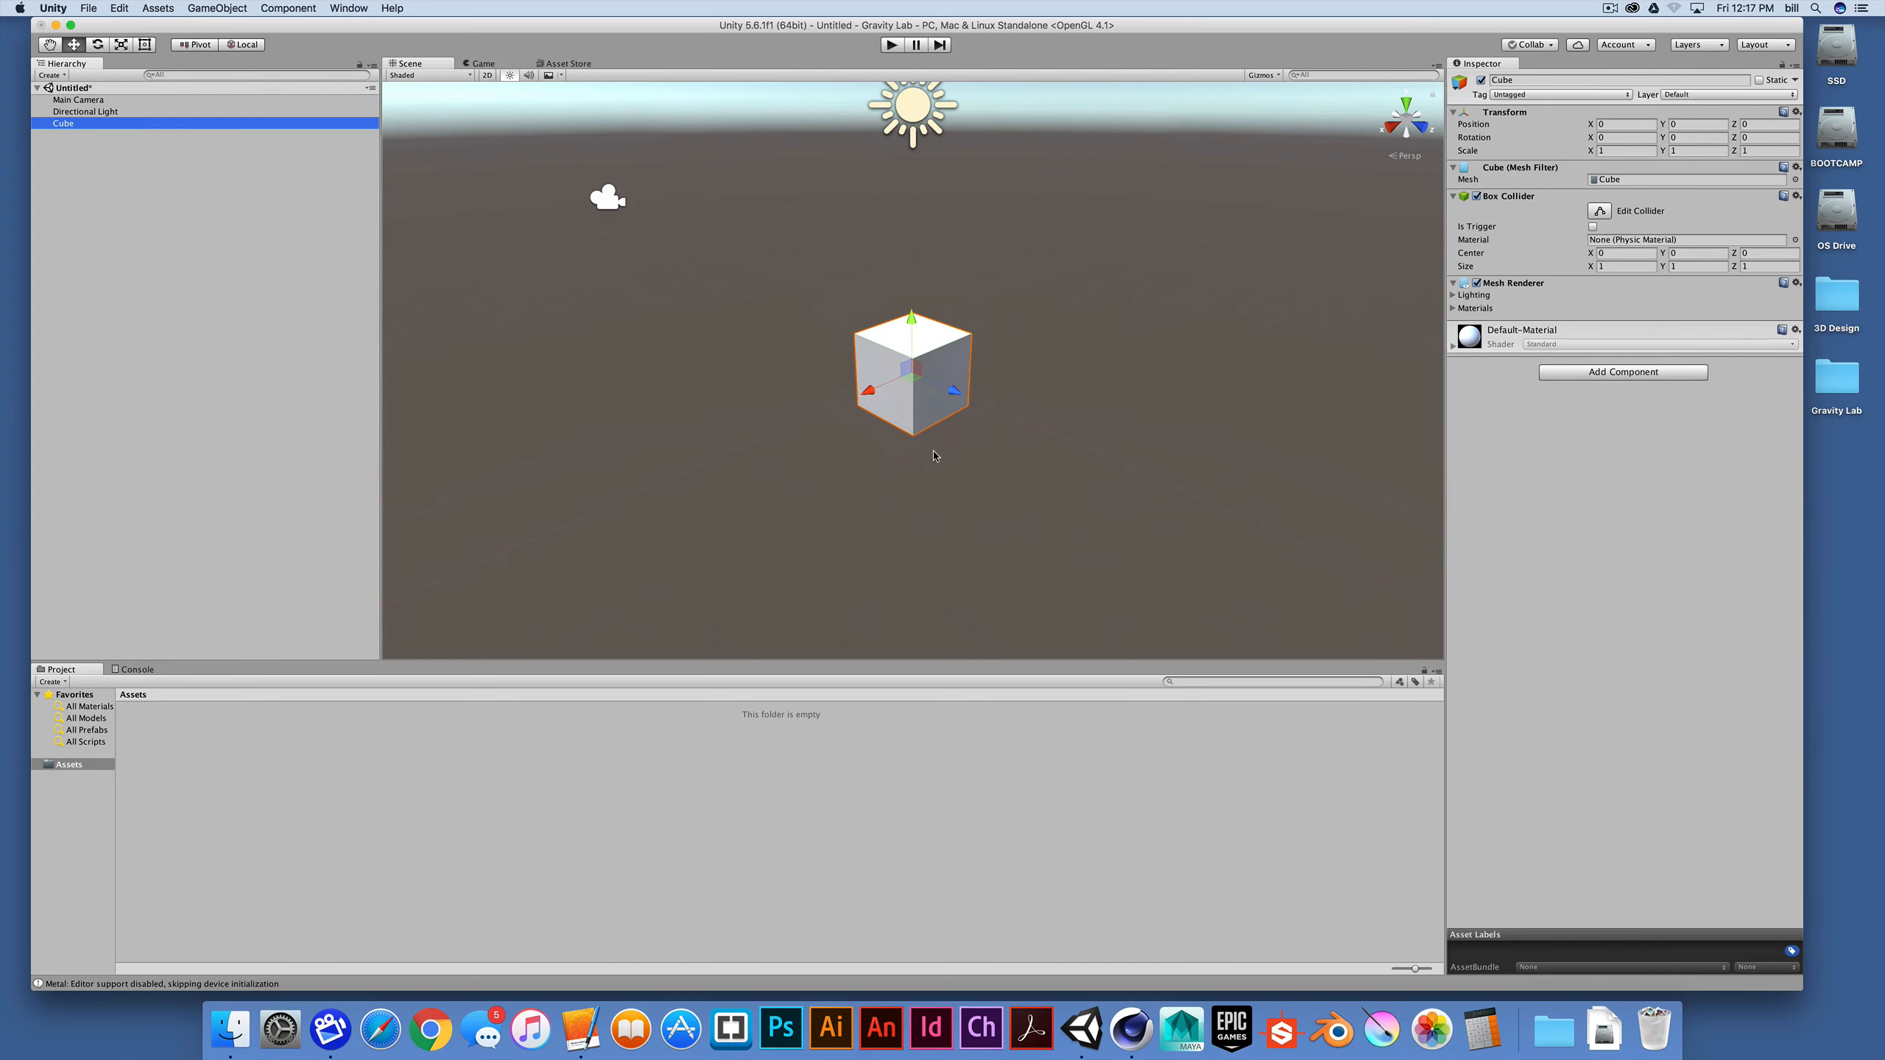
scroll(934, 456, "down", 4)
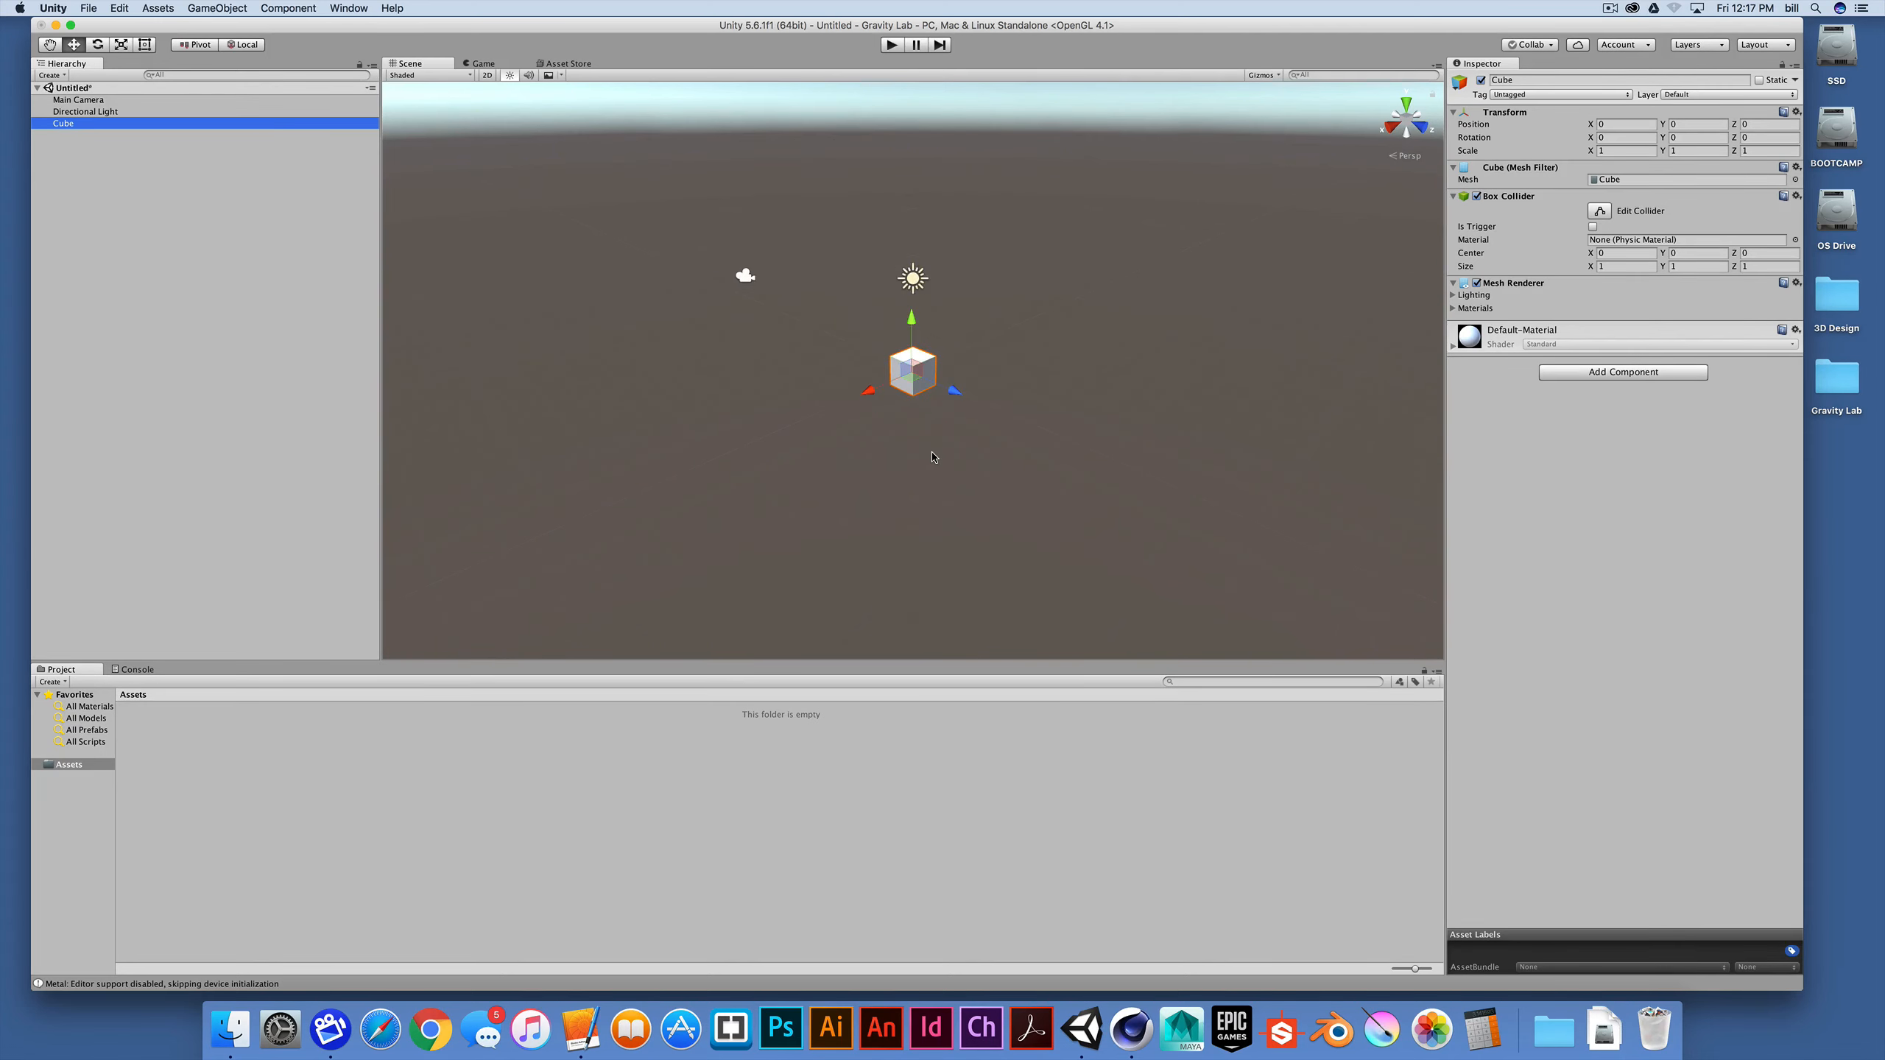
scroll(933, 456, "up", 4)
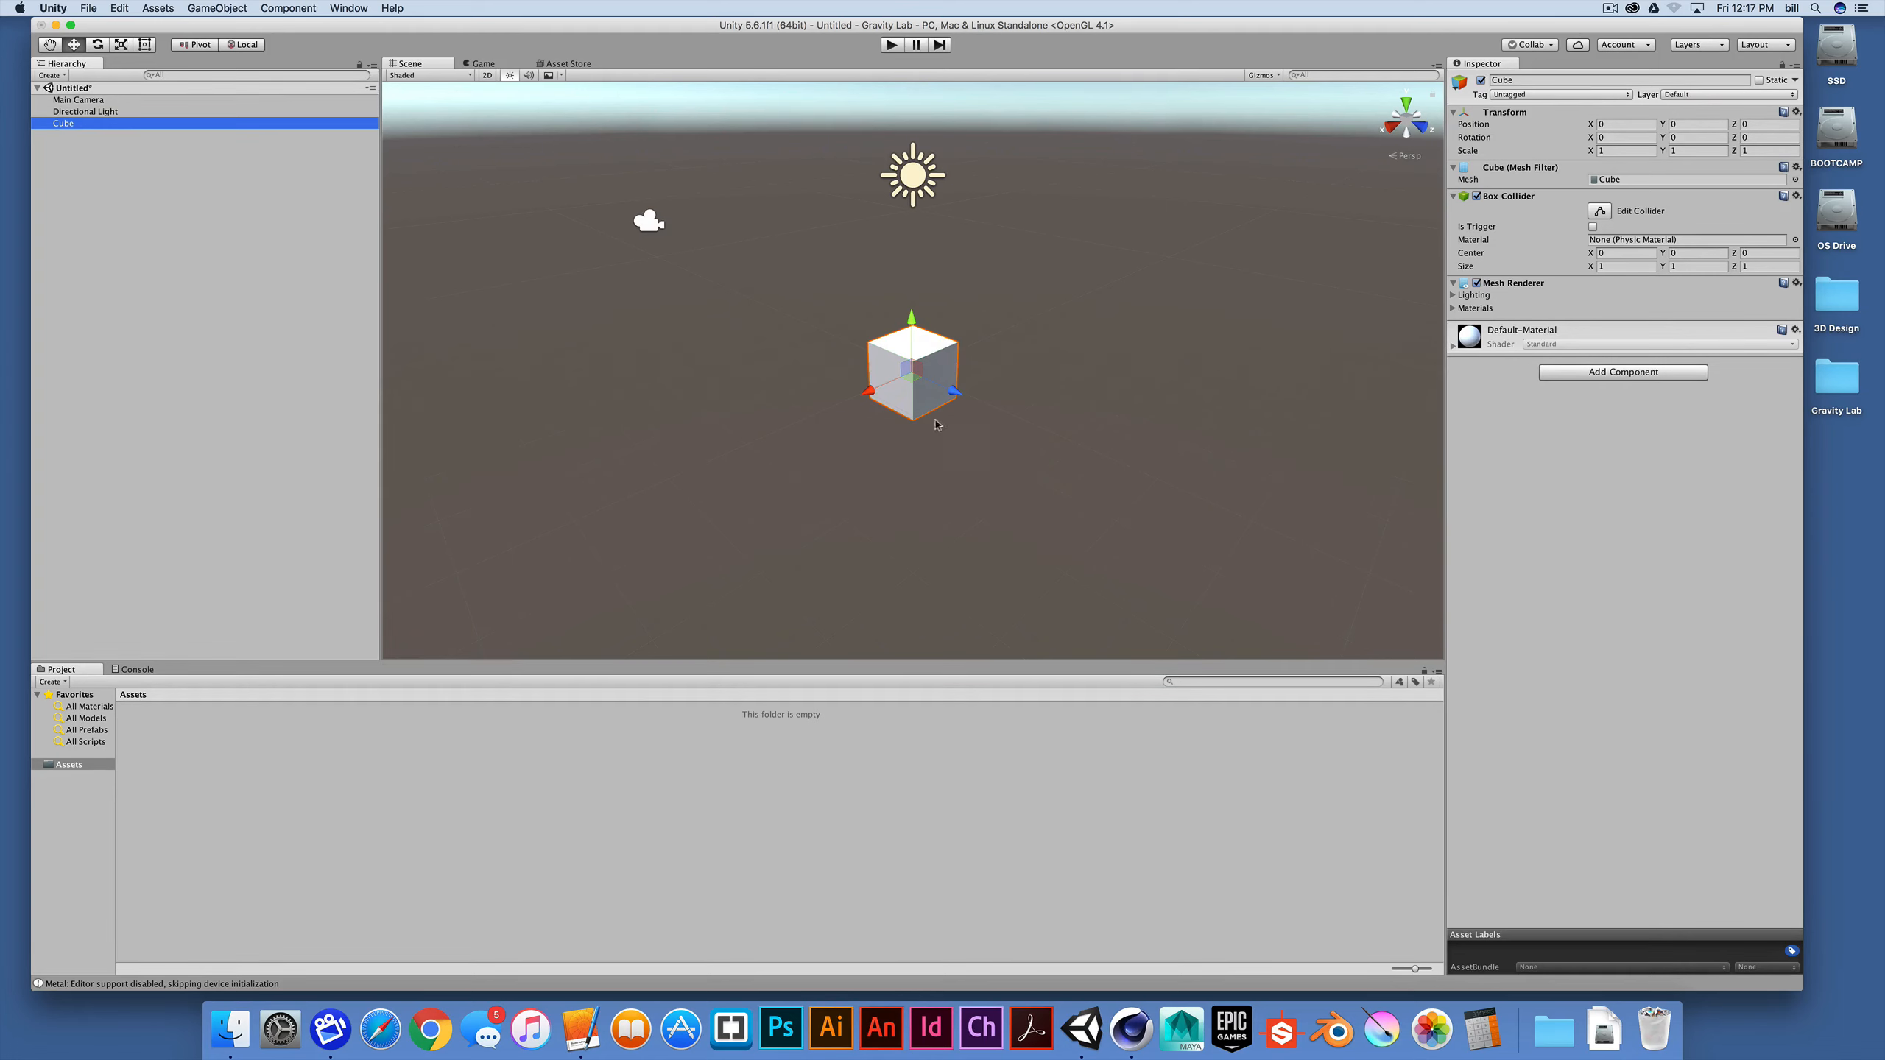
Step: Examine the cube from several sides by orbiting, panning and zooming the scene view
key("alt")
left_click_drag(863, 403, 1207, 409, "alt")
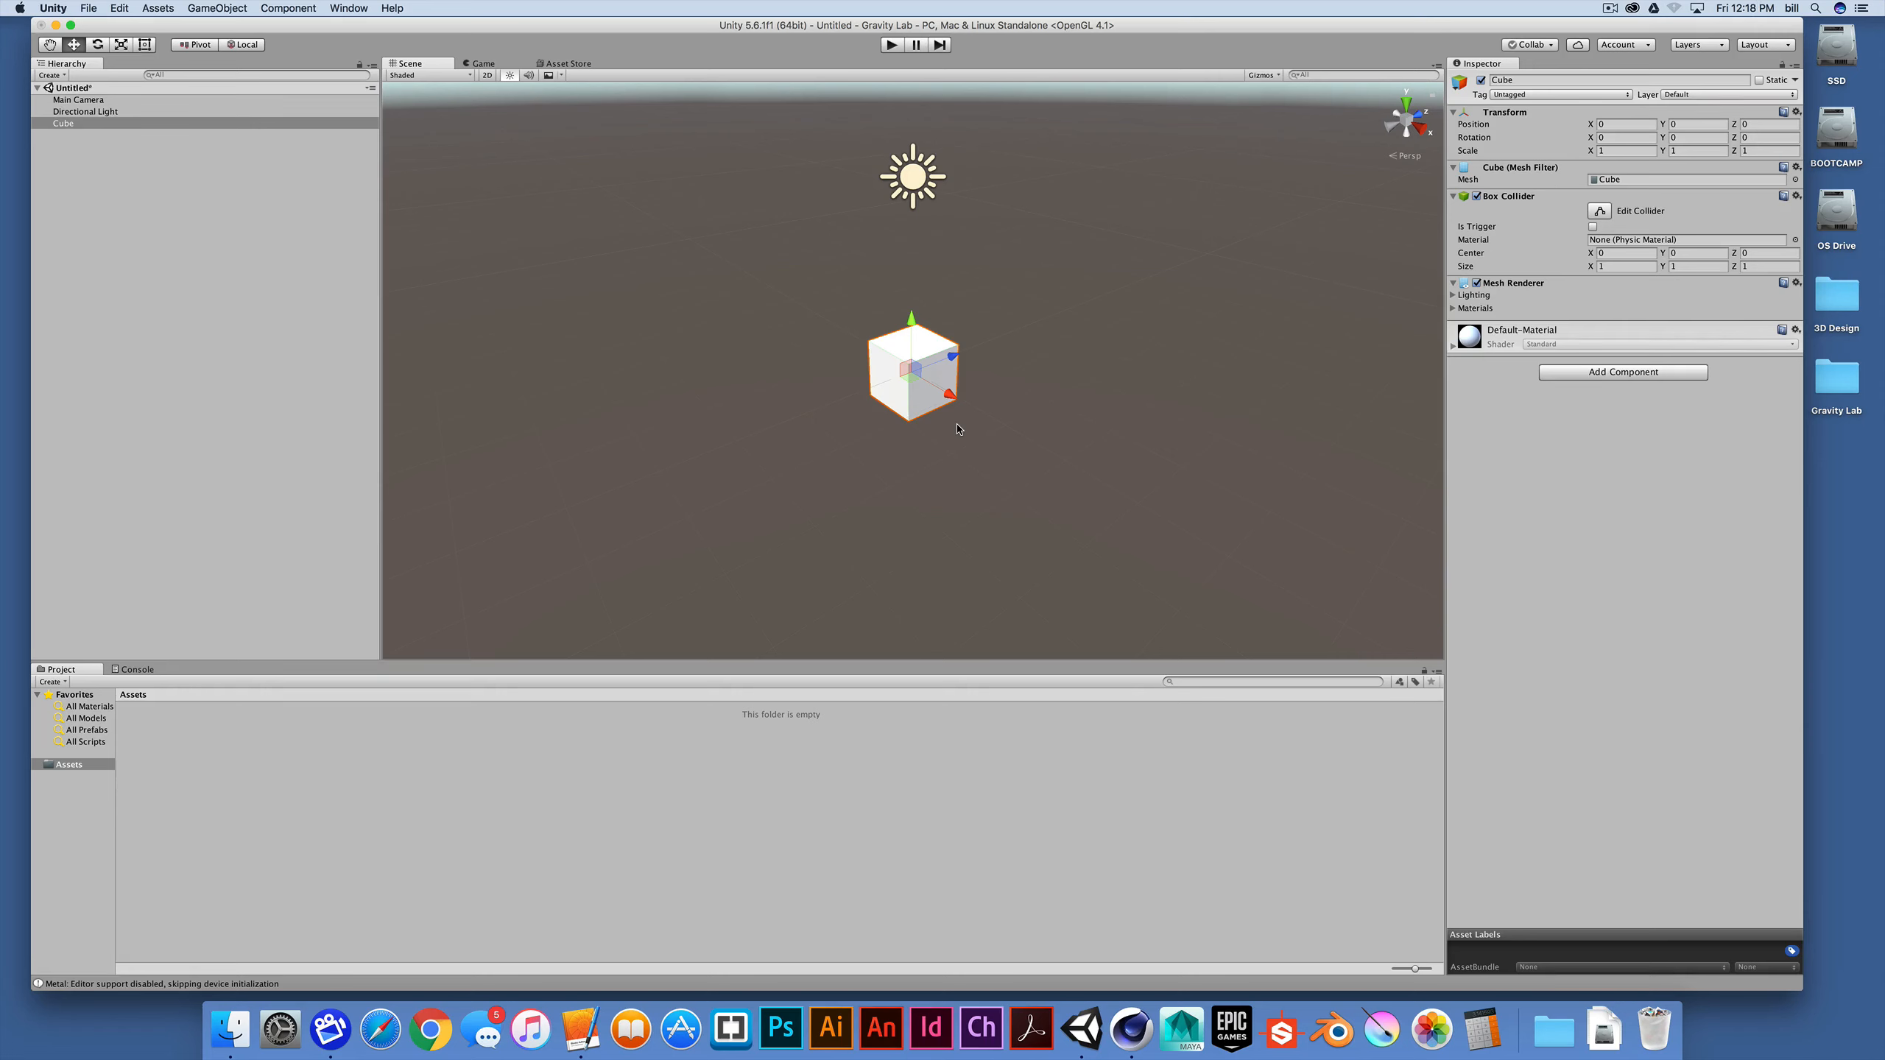
key("q")
mouse_move(892, 416)
middle_mouse_down()
mouse_move(910, 409)
mouse_move(892, 402)
middle_mouse_up()
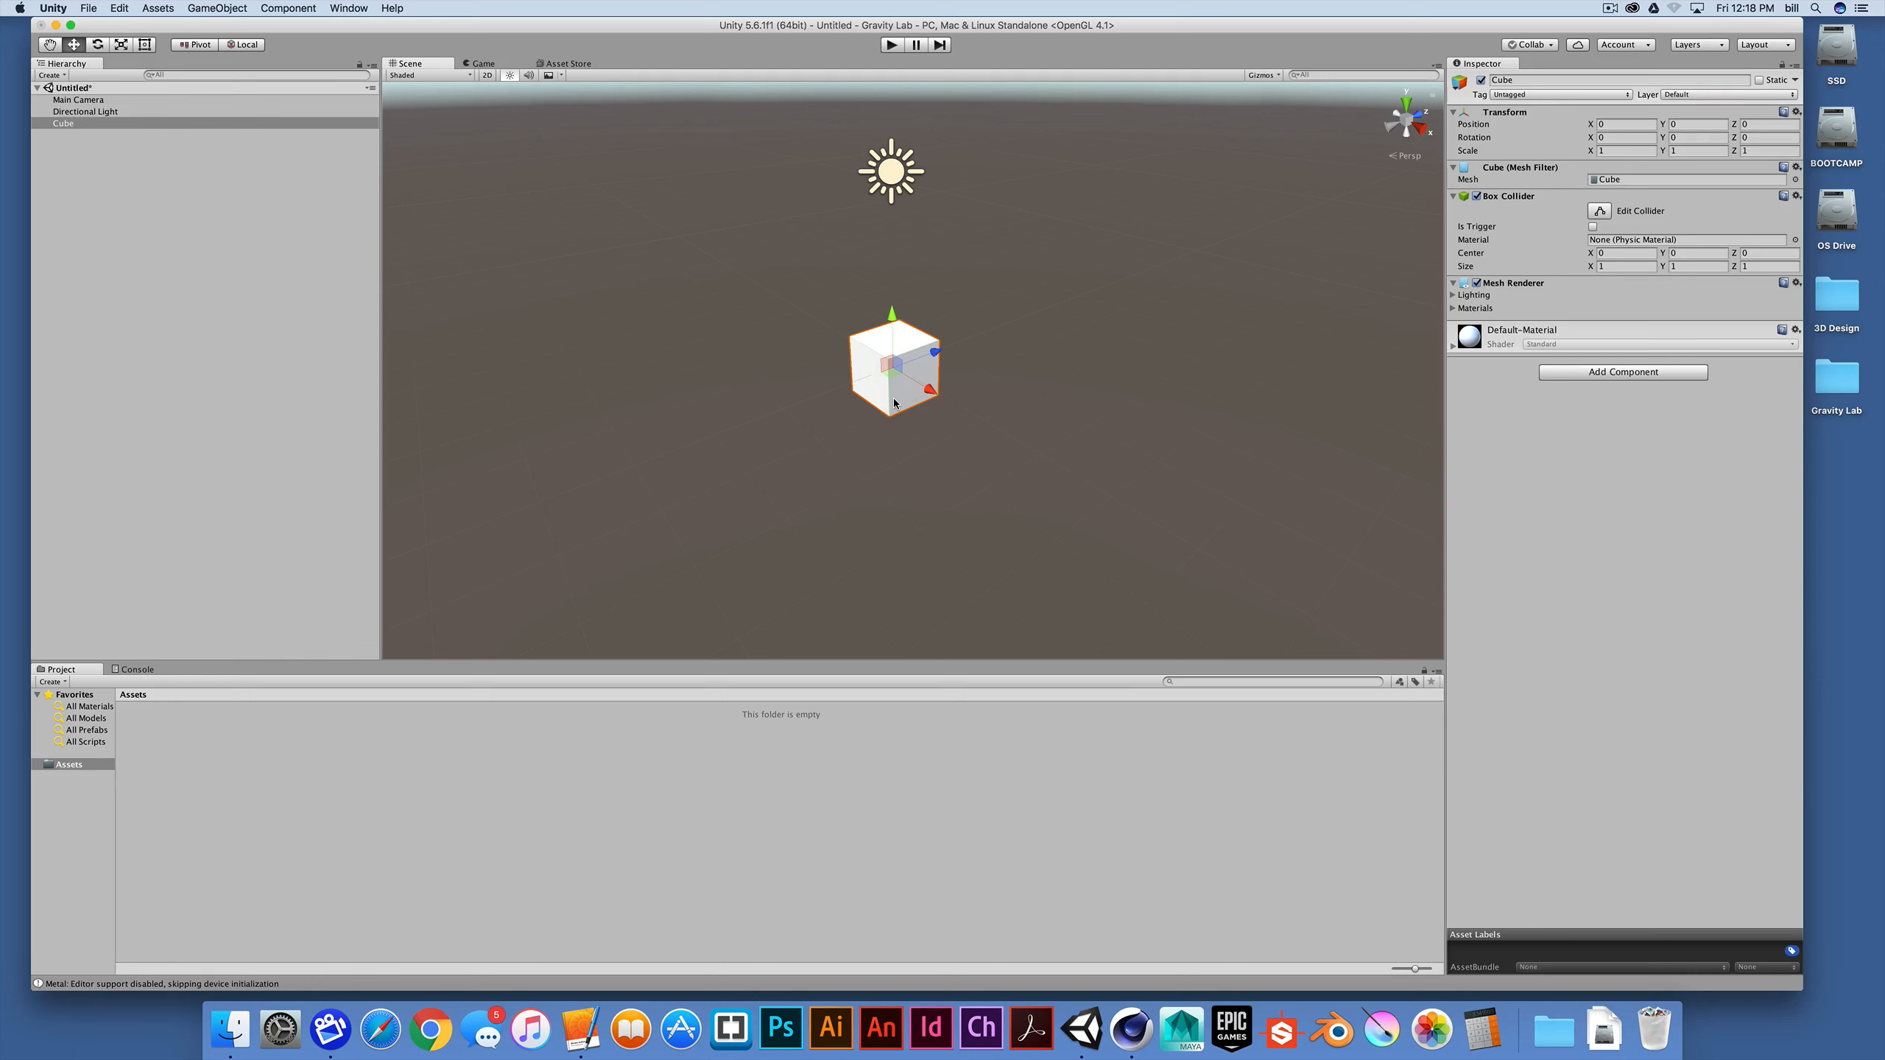
mouse_move(870, 375)
middle_mouse_down()
mouse_move(818, 377)
mouse_move(886, 354)
mouse_move(904, 310)
mouse_move(888, 415)
mouse_move(822, 395)
mouse_move(912, 404)
mouse_move(852, 393)
middle_mouse_up()
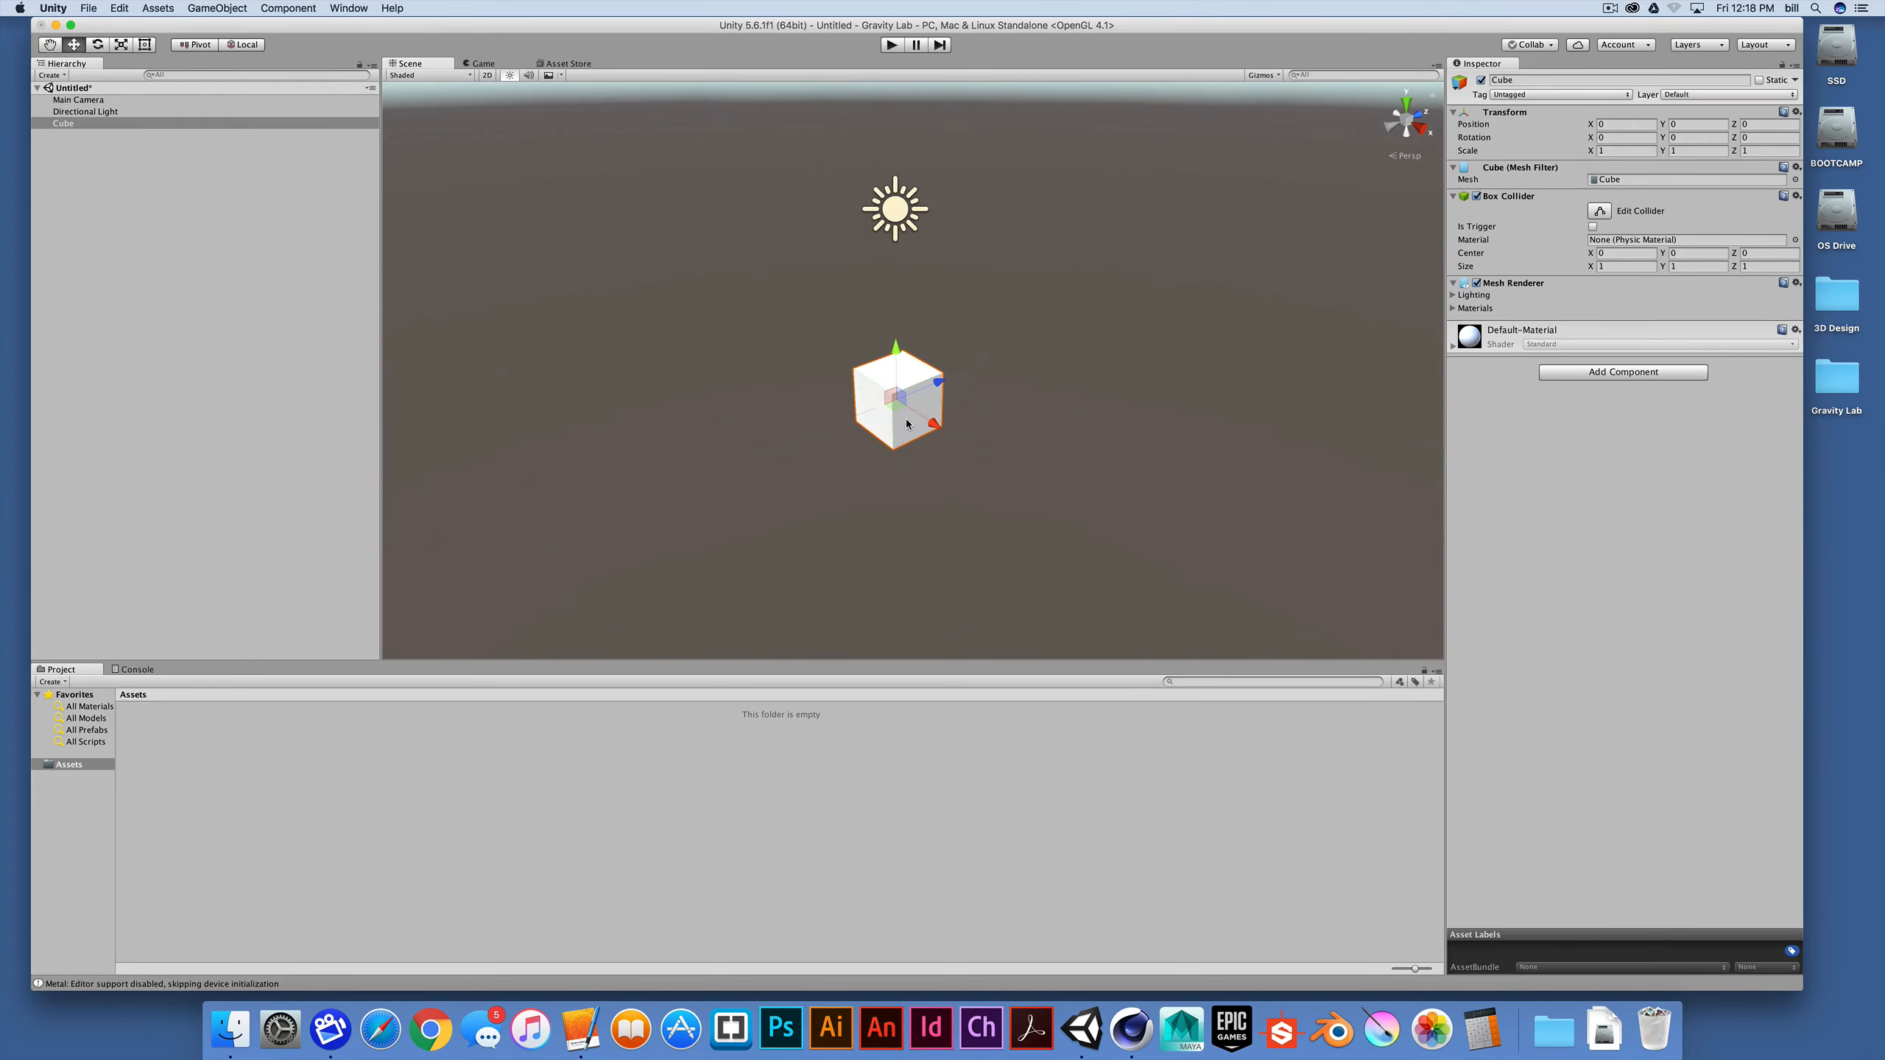
scroll(897, 424, "down", 3)
scroll(896, 424, "up", 8)
scroll(897, 425, "down", 5)
left_click_drag(897, 428, 1187, 383, "alt")
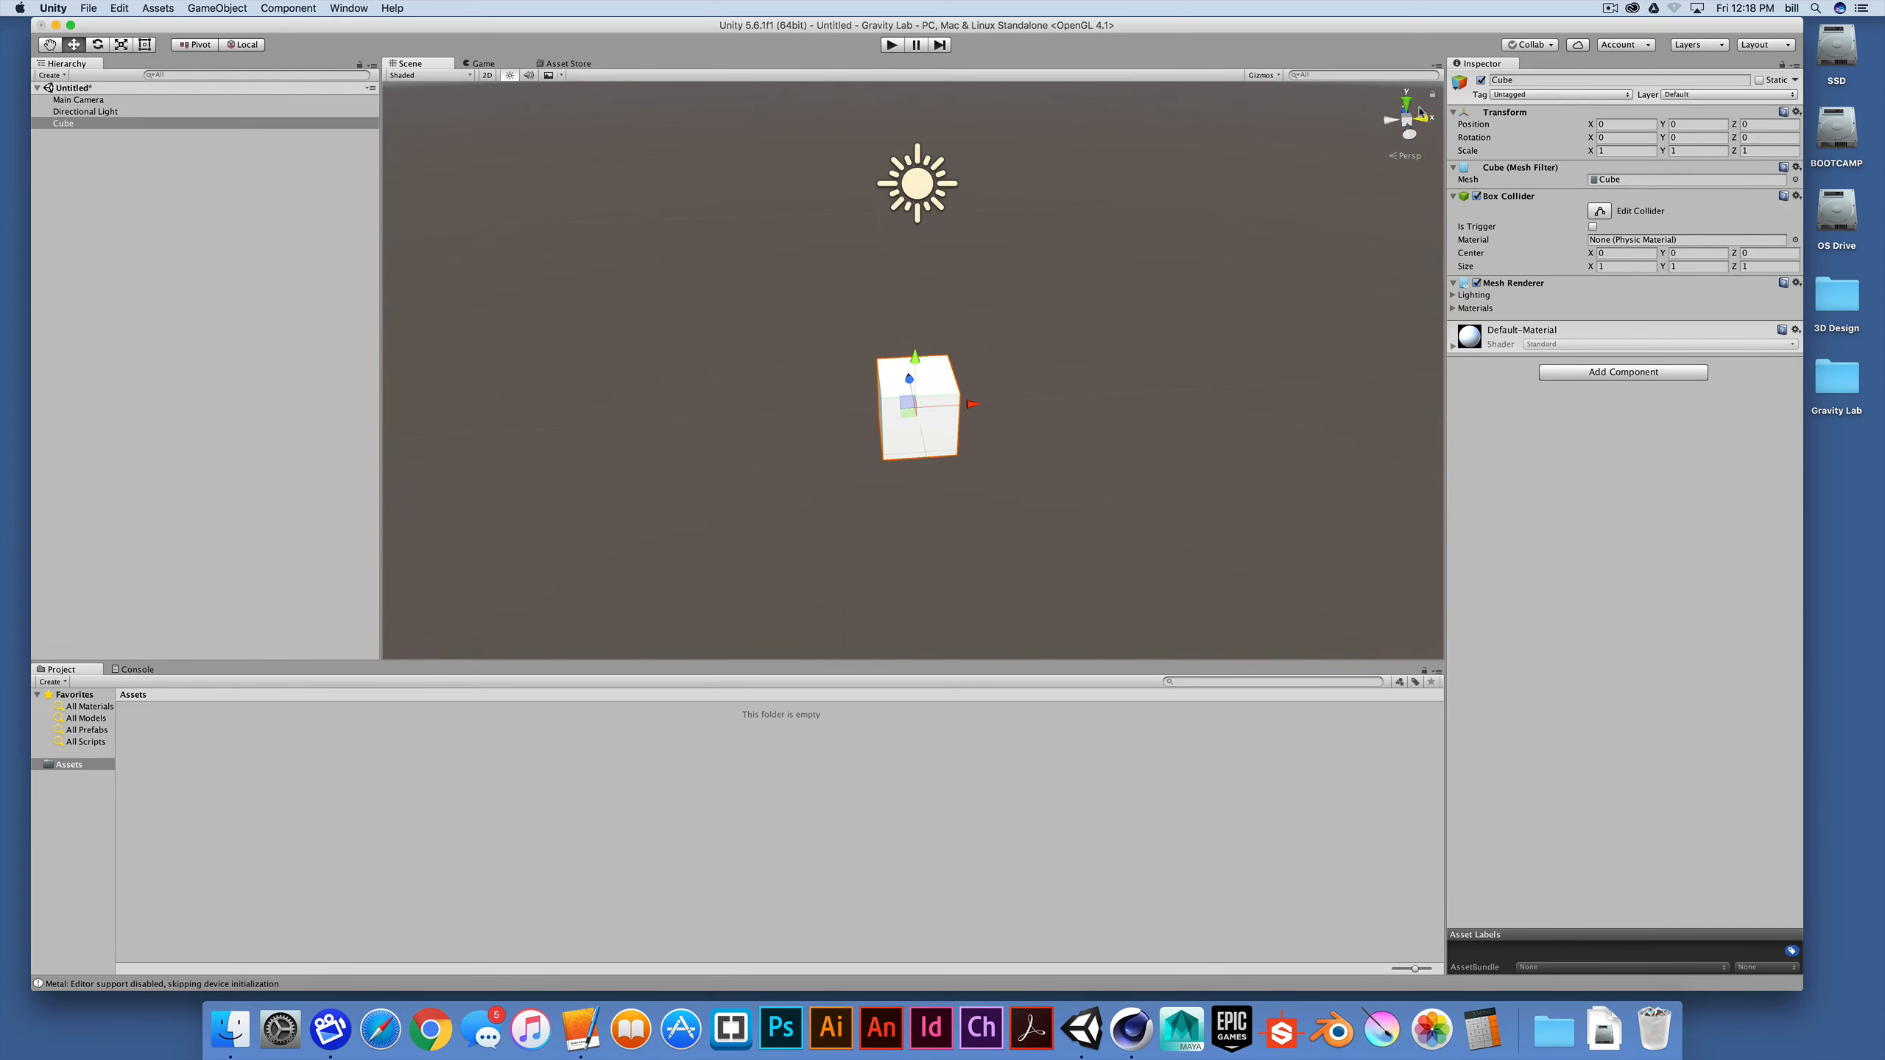
left_click_drag(1418, 101, 1396, 175, "alt")
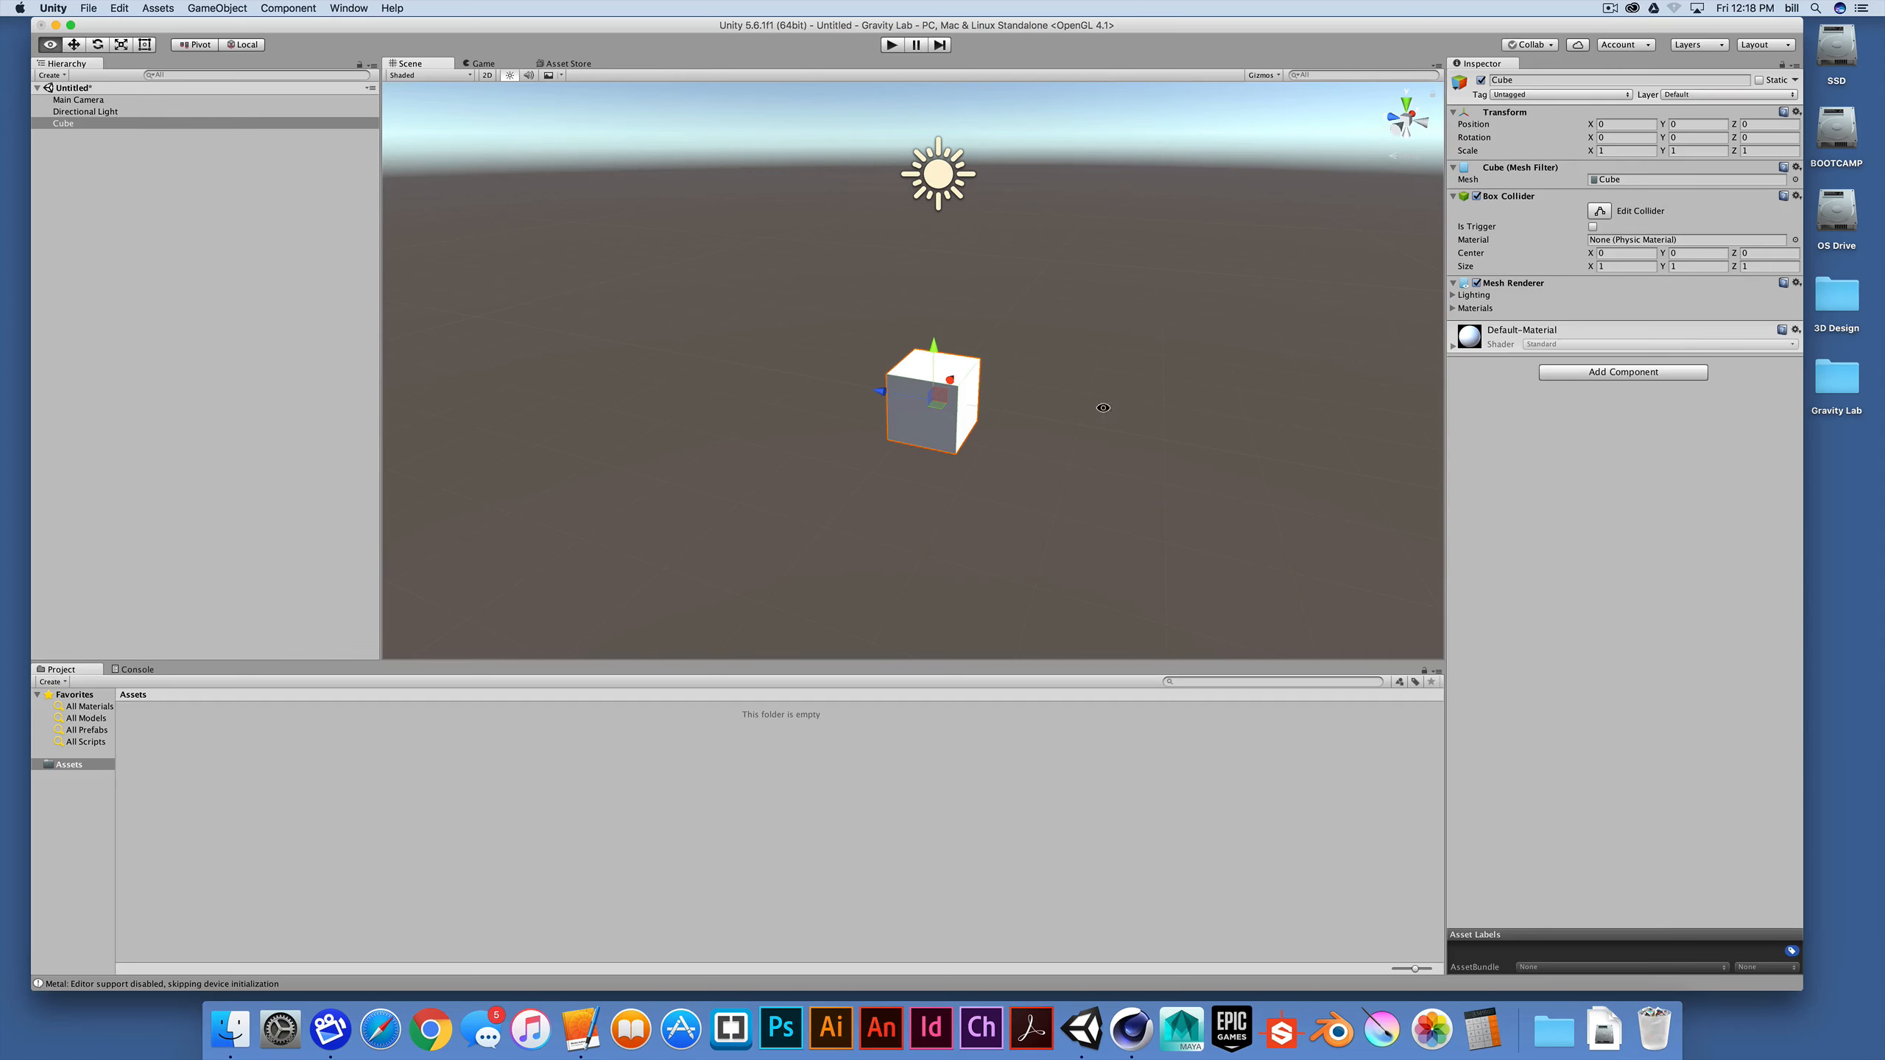
left_click_drag(1094, 409, 610, 409, "alt")
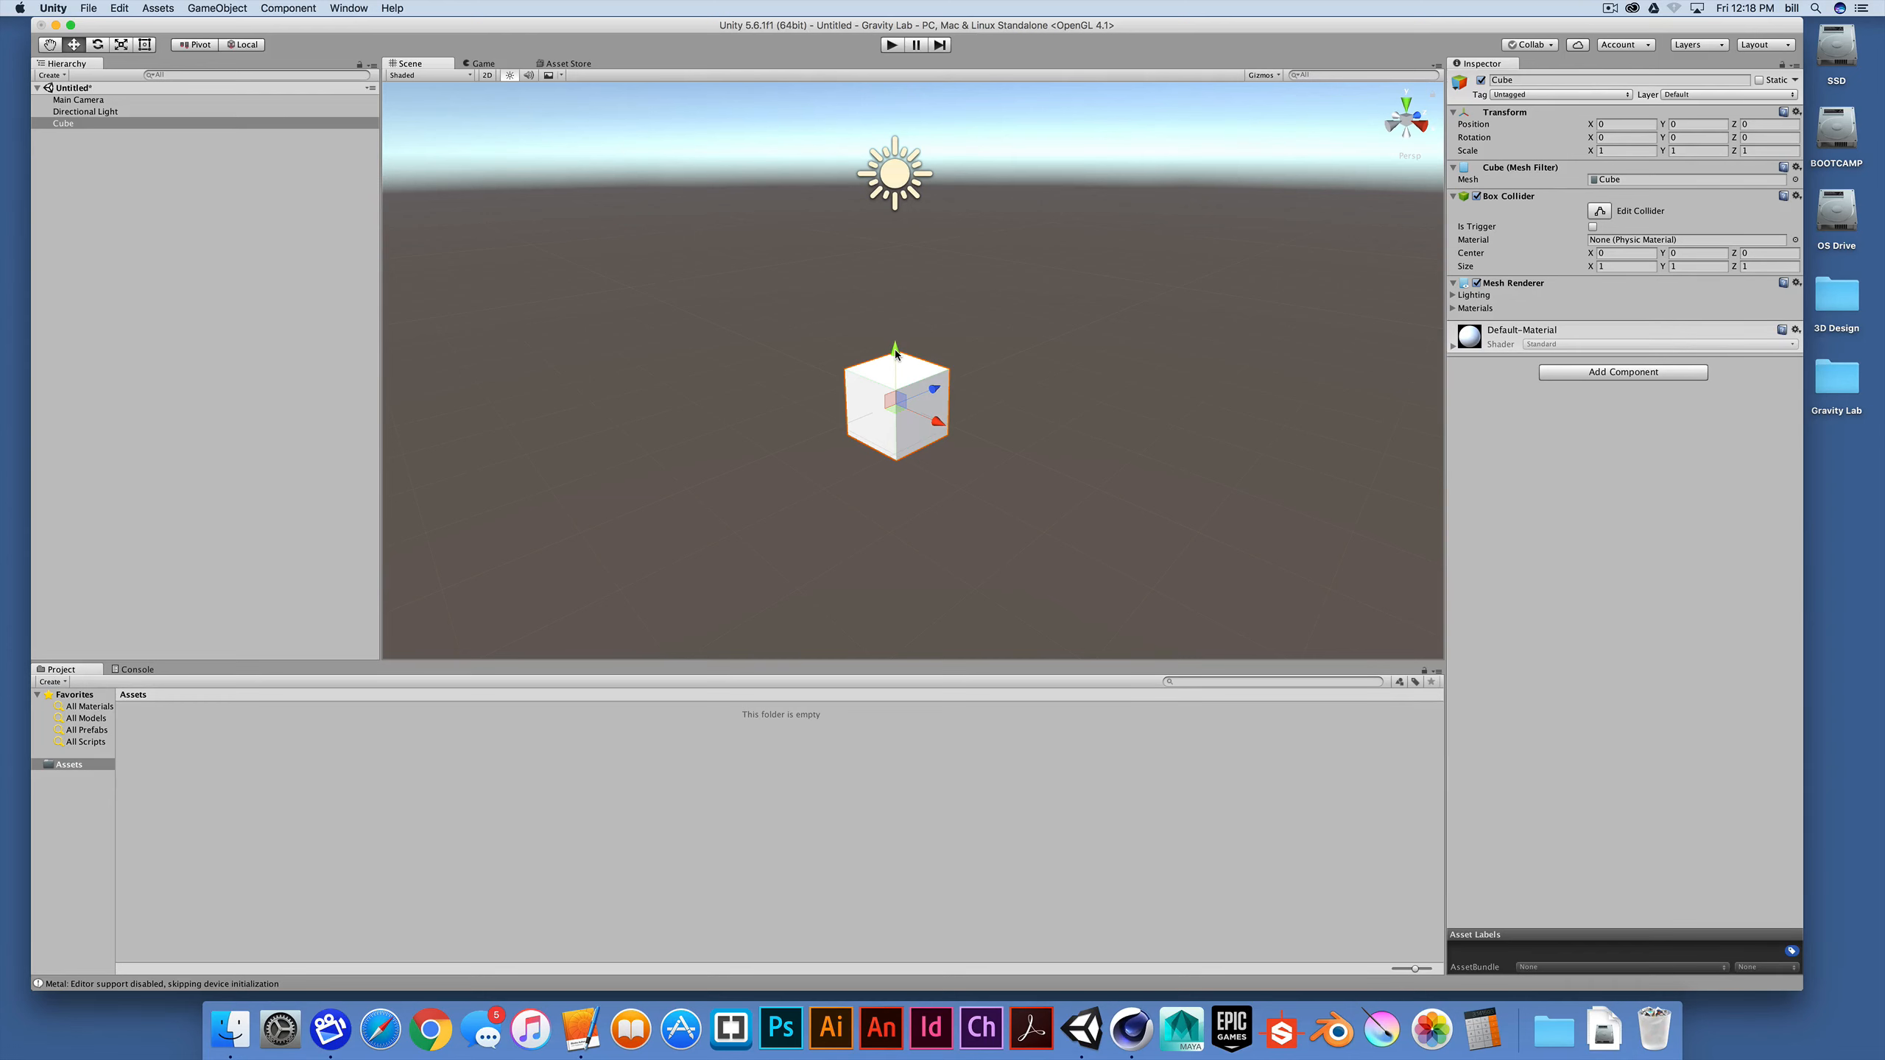
Step: Move the cube freehand along all three axes to about X 1.05, Y 0.93, Z 1.09
left_click_drag(896, 355, 877, 318)
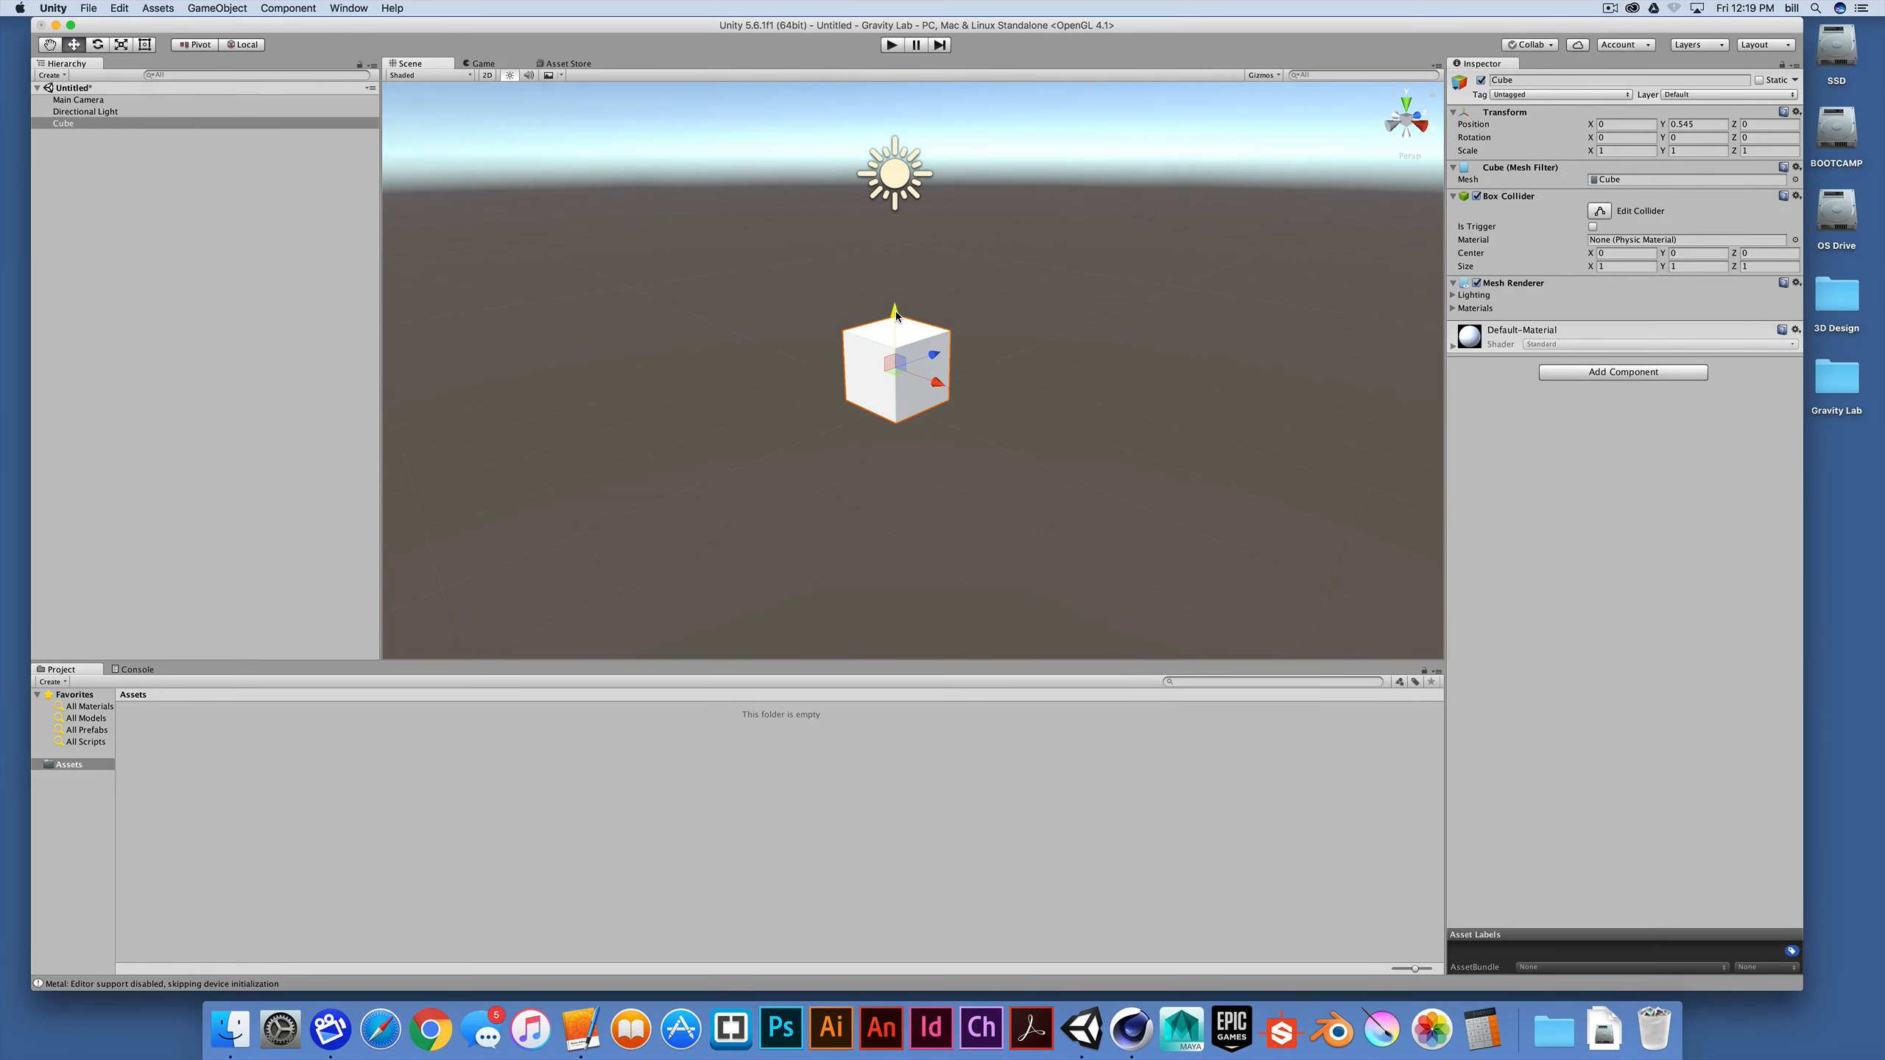
left_click_drag(896, 316, 935, 288)
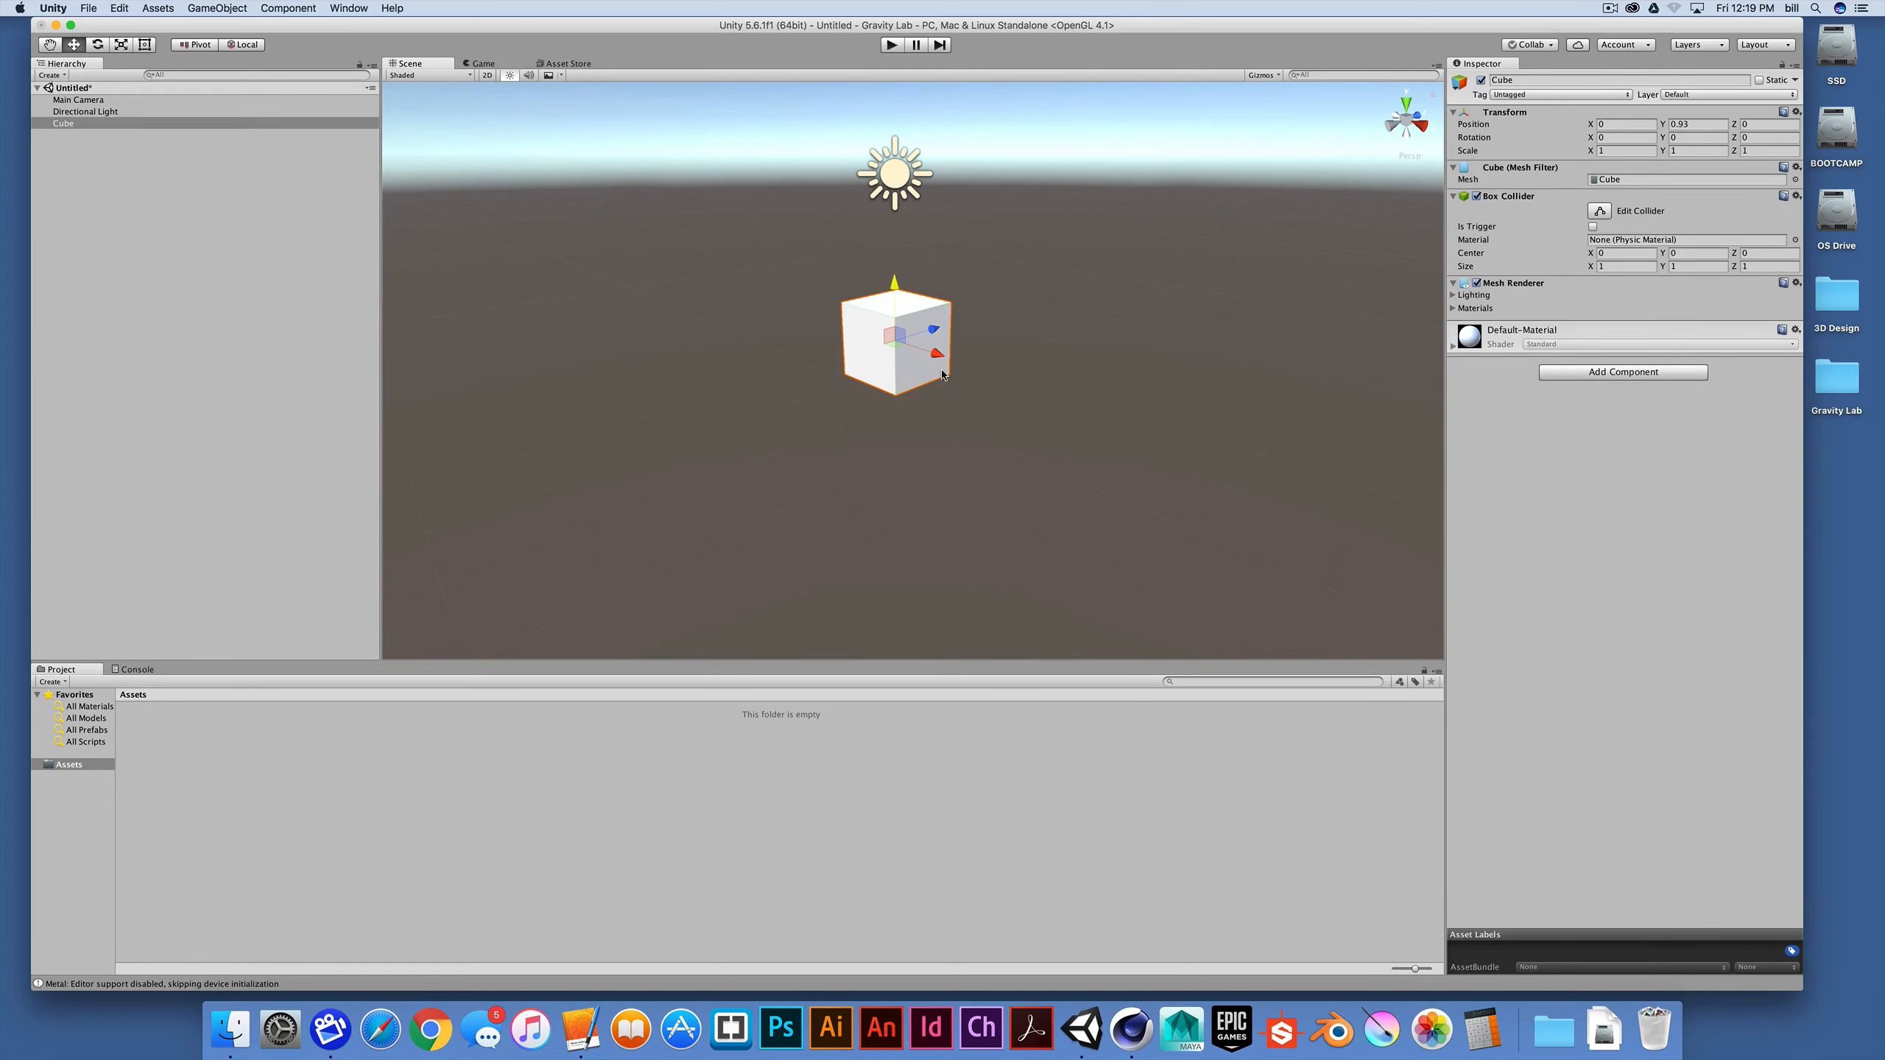
left_click_drag(939, 358, 989, 377)
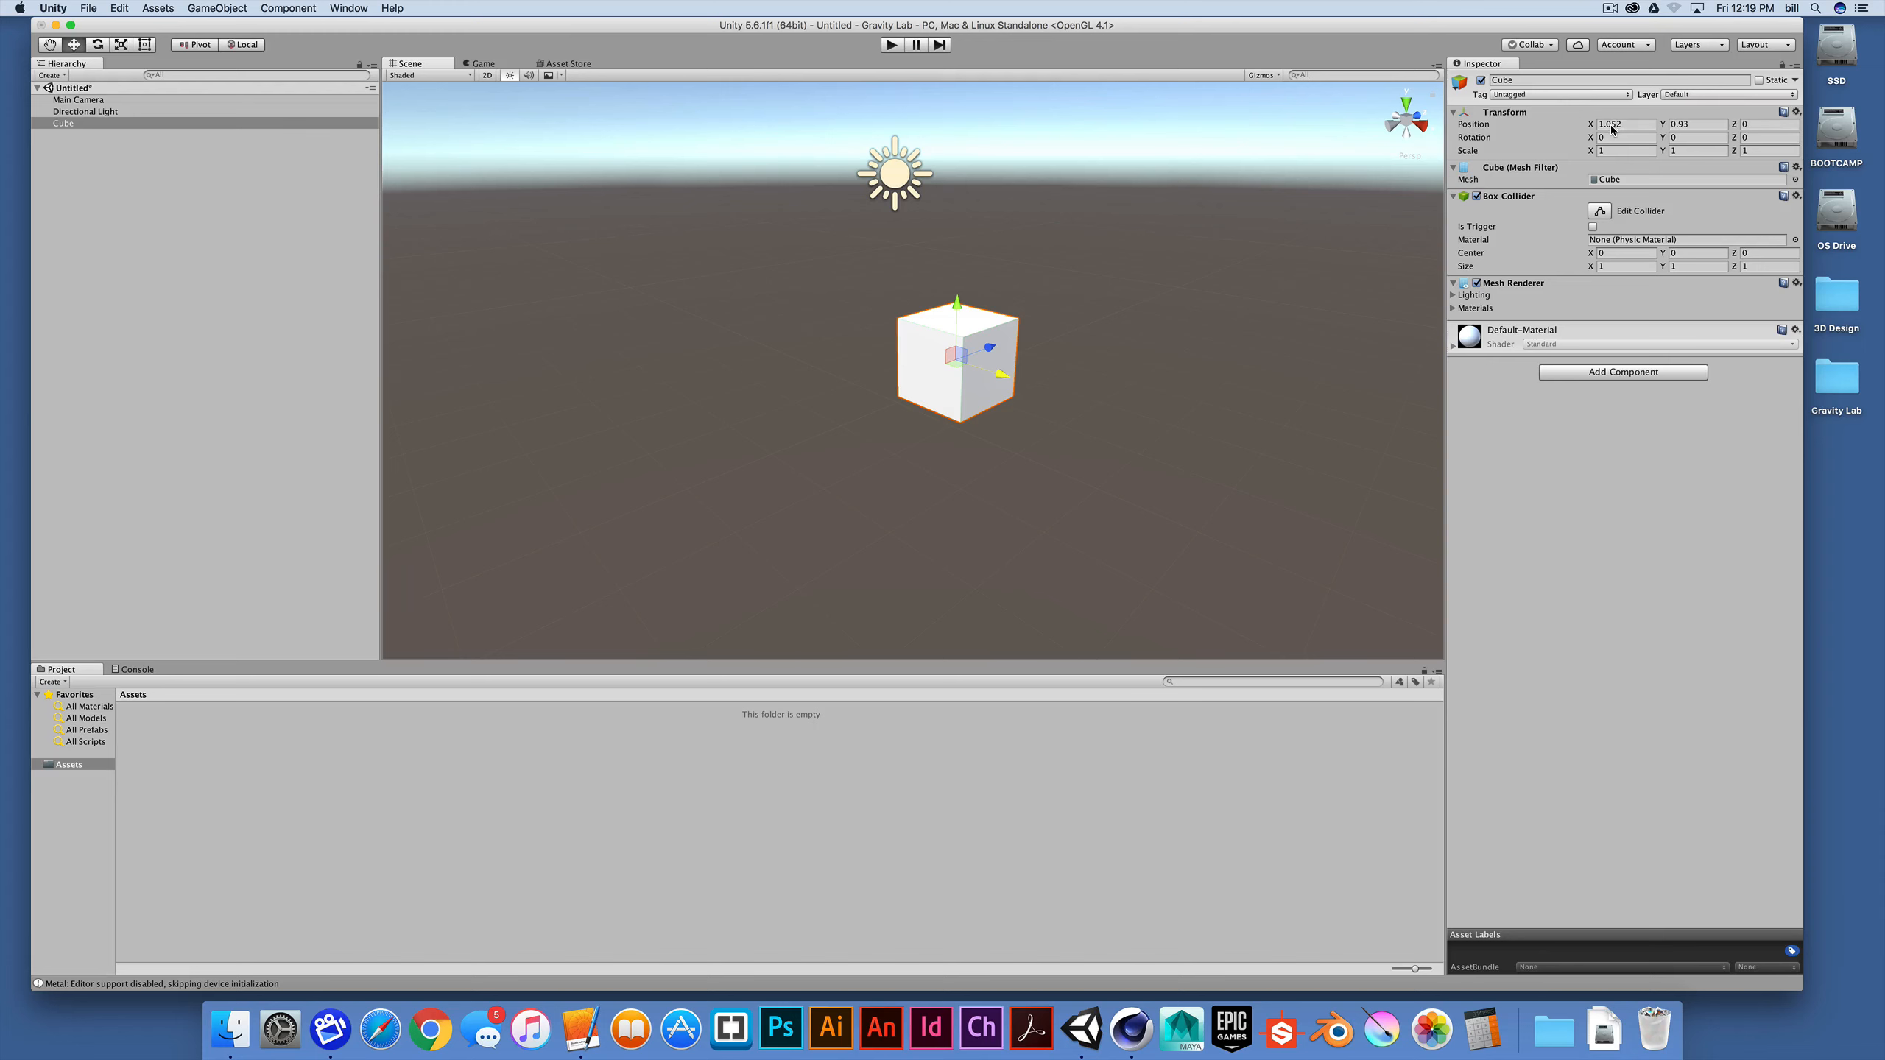
left_click_drag(990, 347, 1046, 337)
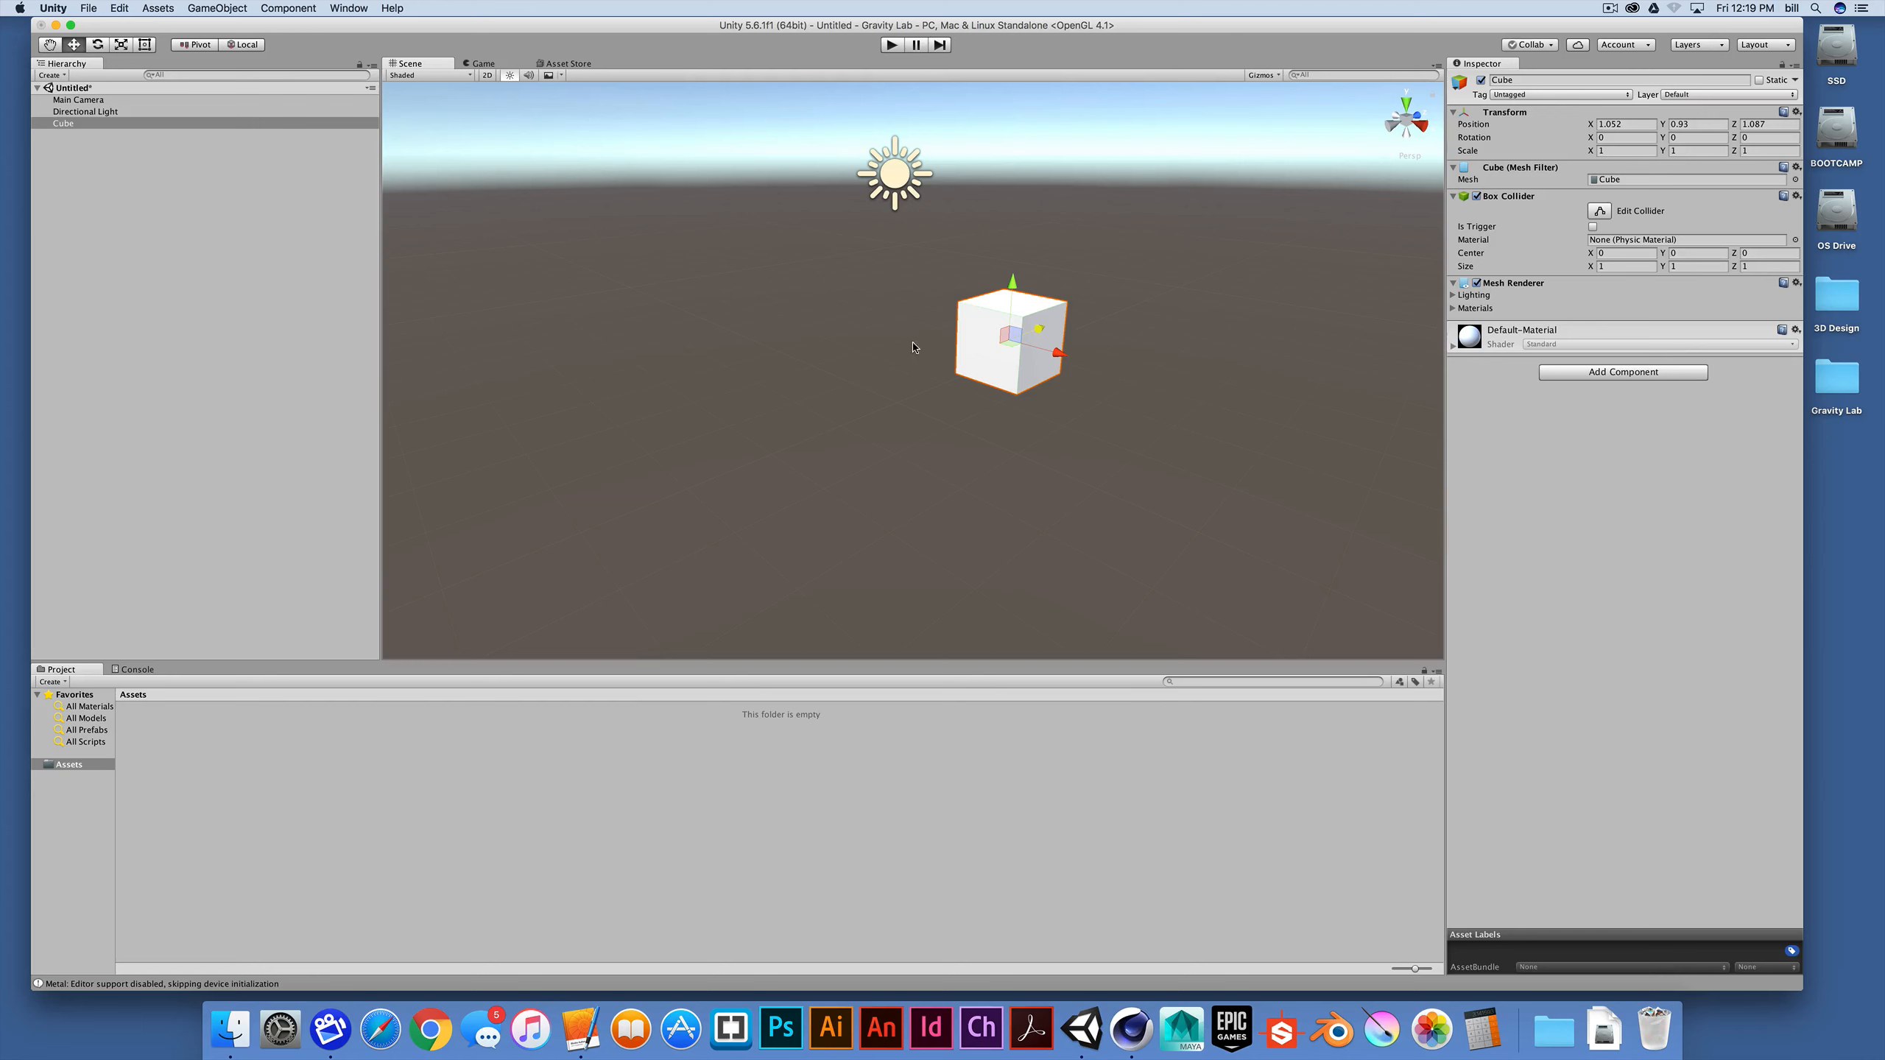
Step: Reset the cube's position to 0 on the X, Y and Z axes
left_click(1629, 125)
type("0")
key("Tab")
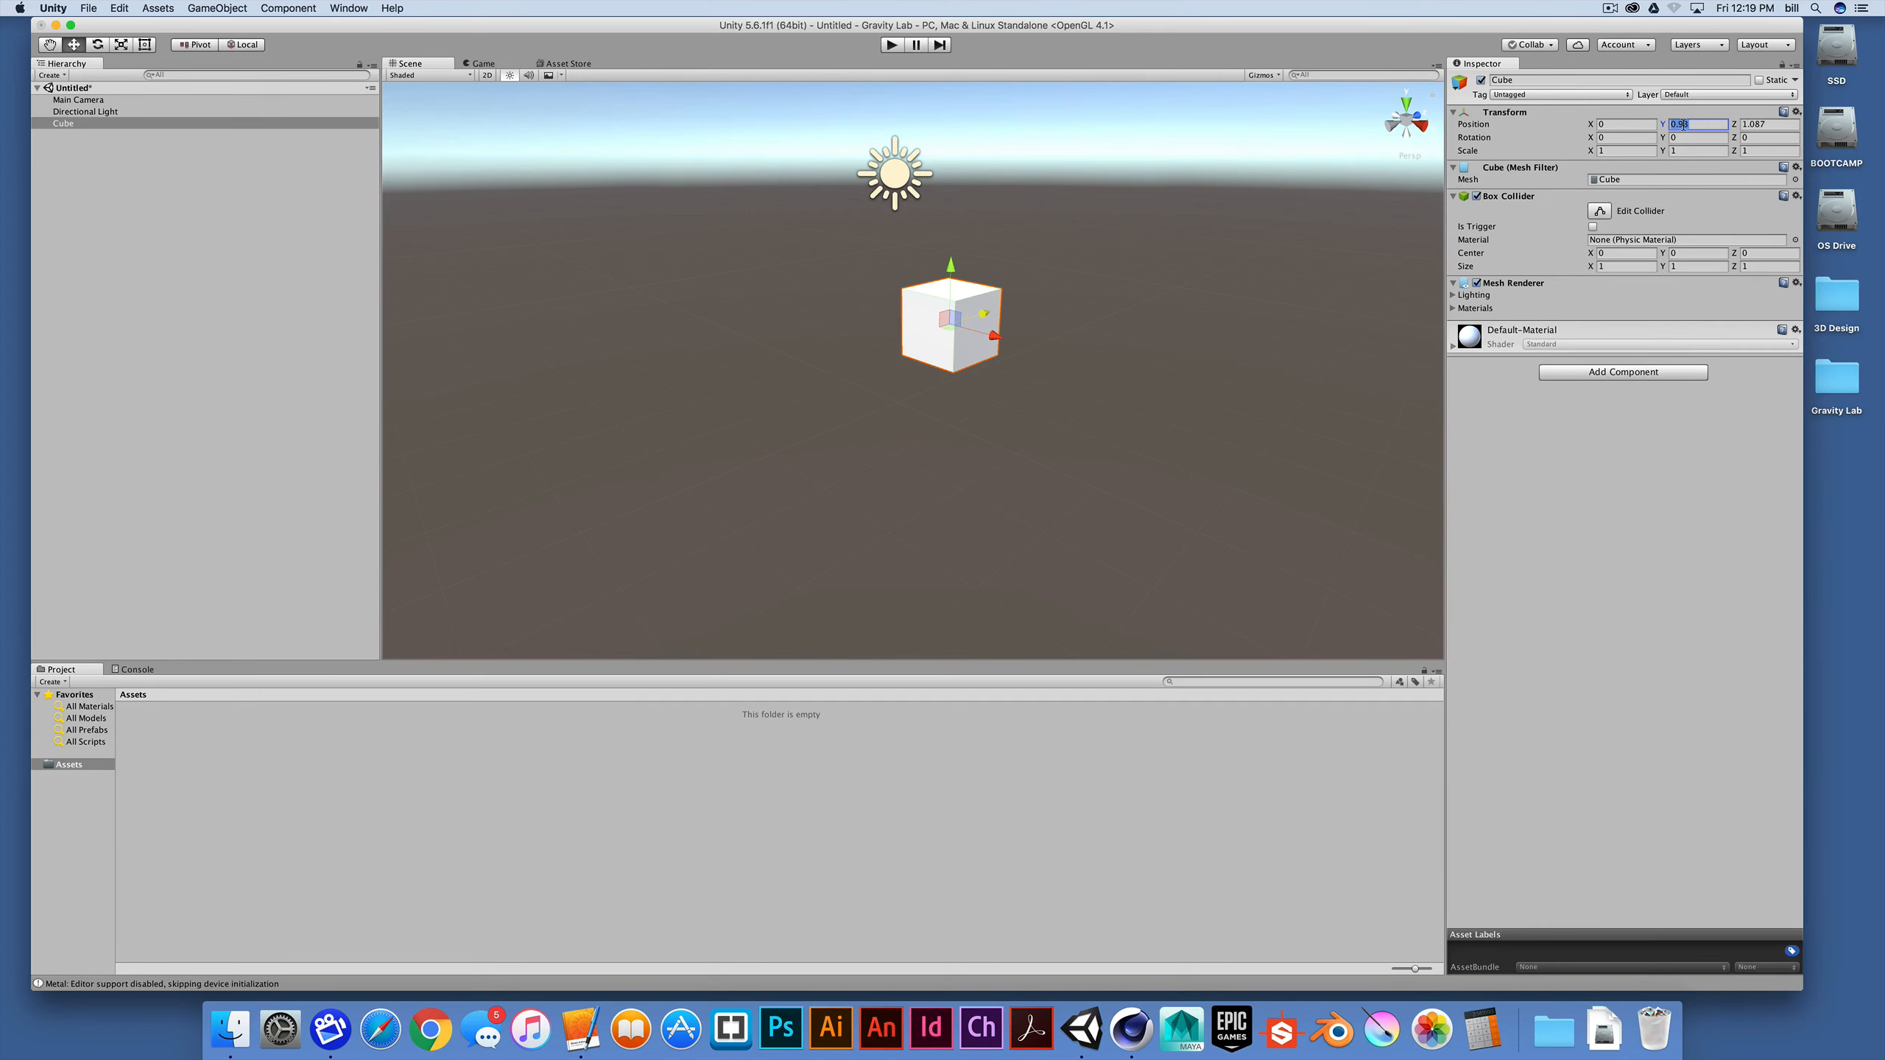
type("0")
key("Tab")
type("0")
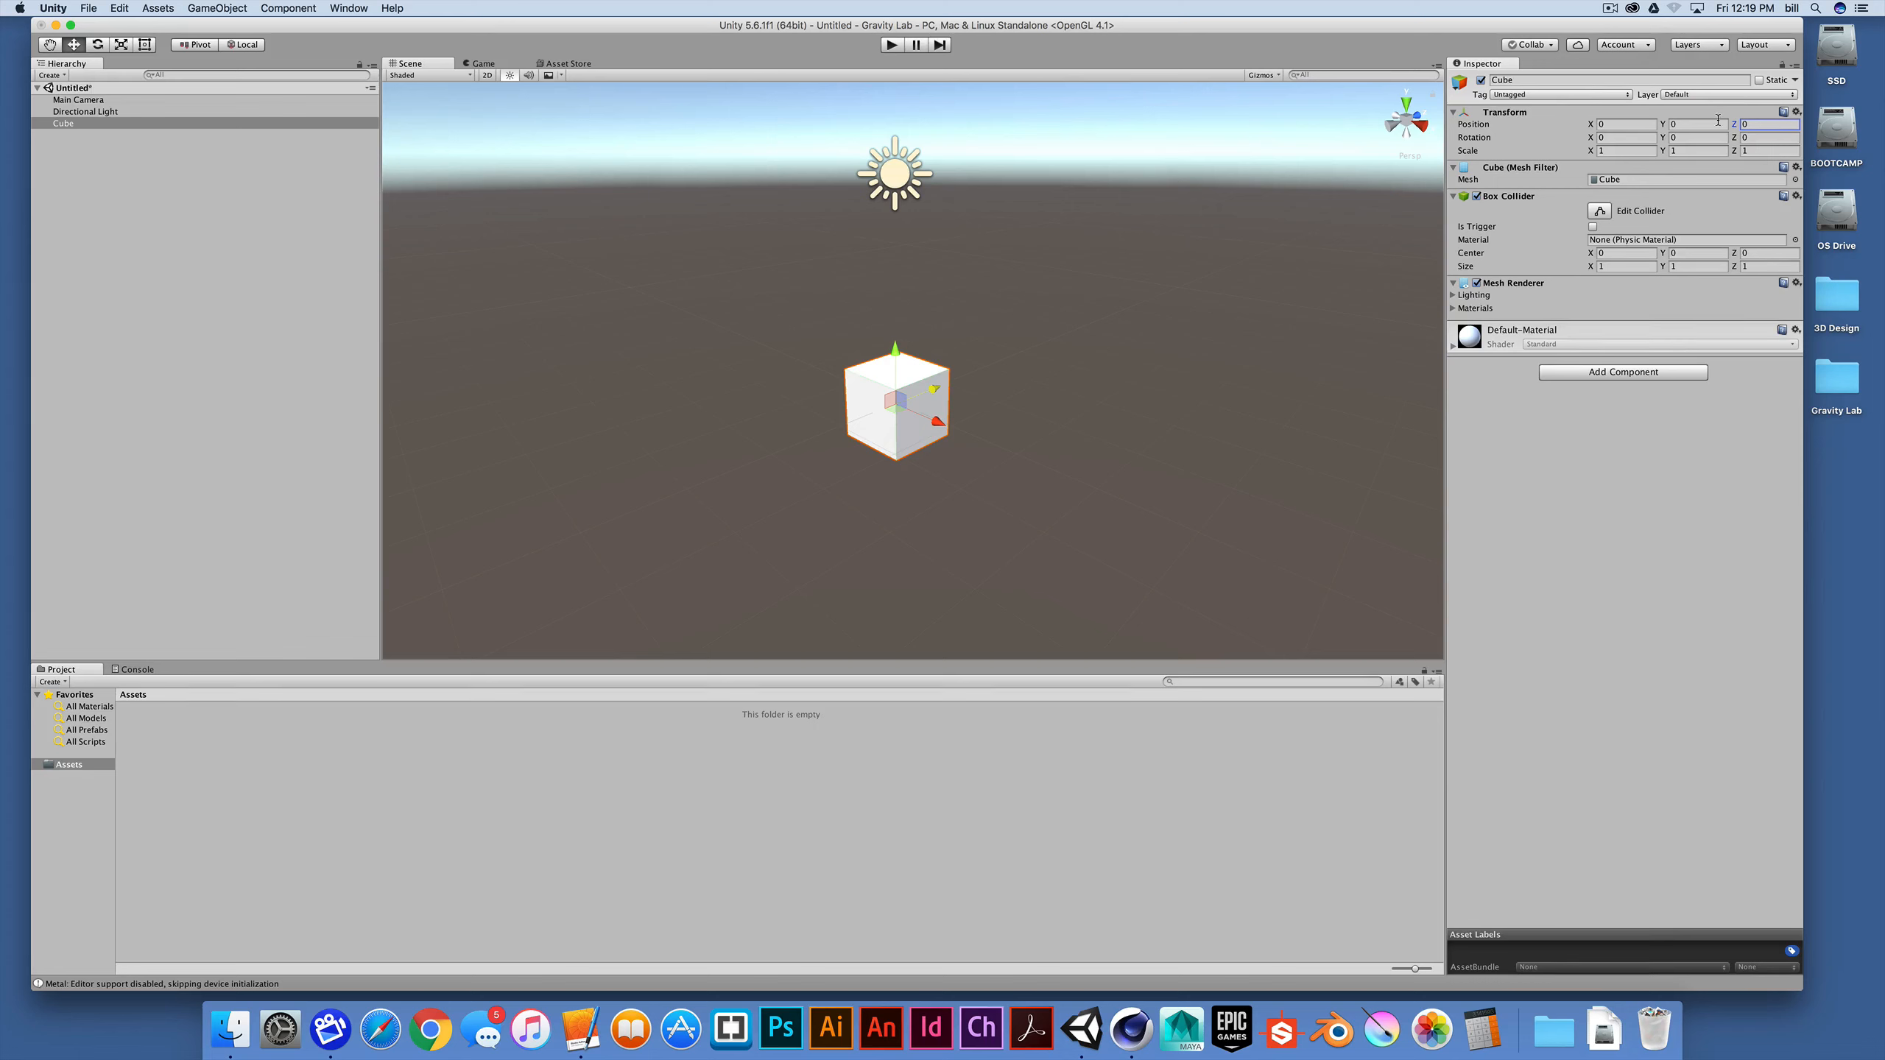
Step: Set the cube's Y position to 1 and try X positions of 1 and -1 before returning X to 0
left_click(1695, 126)
type("1")
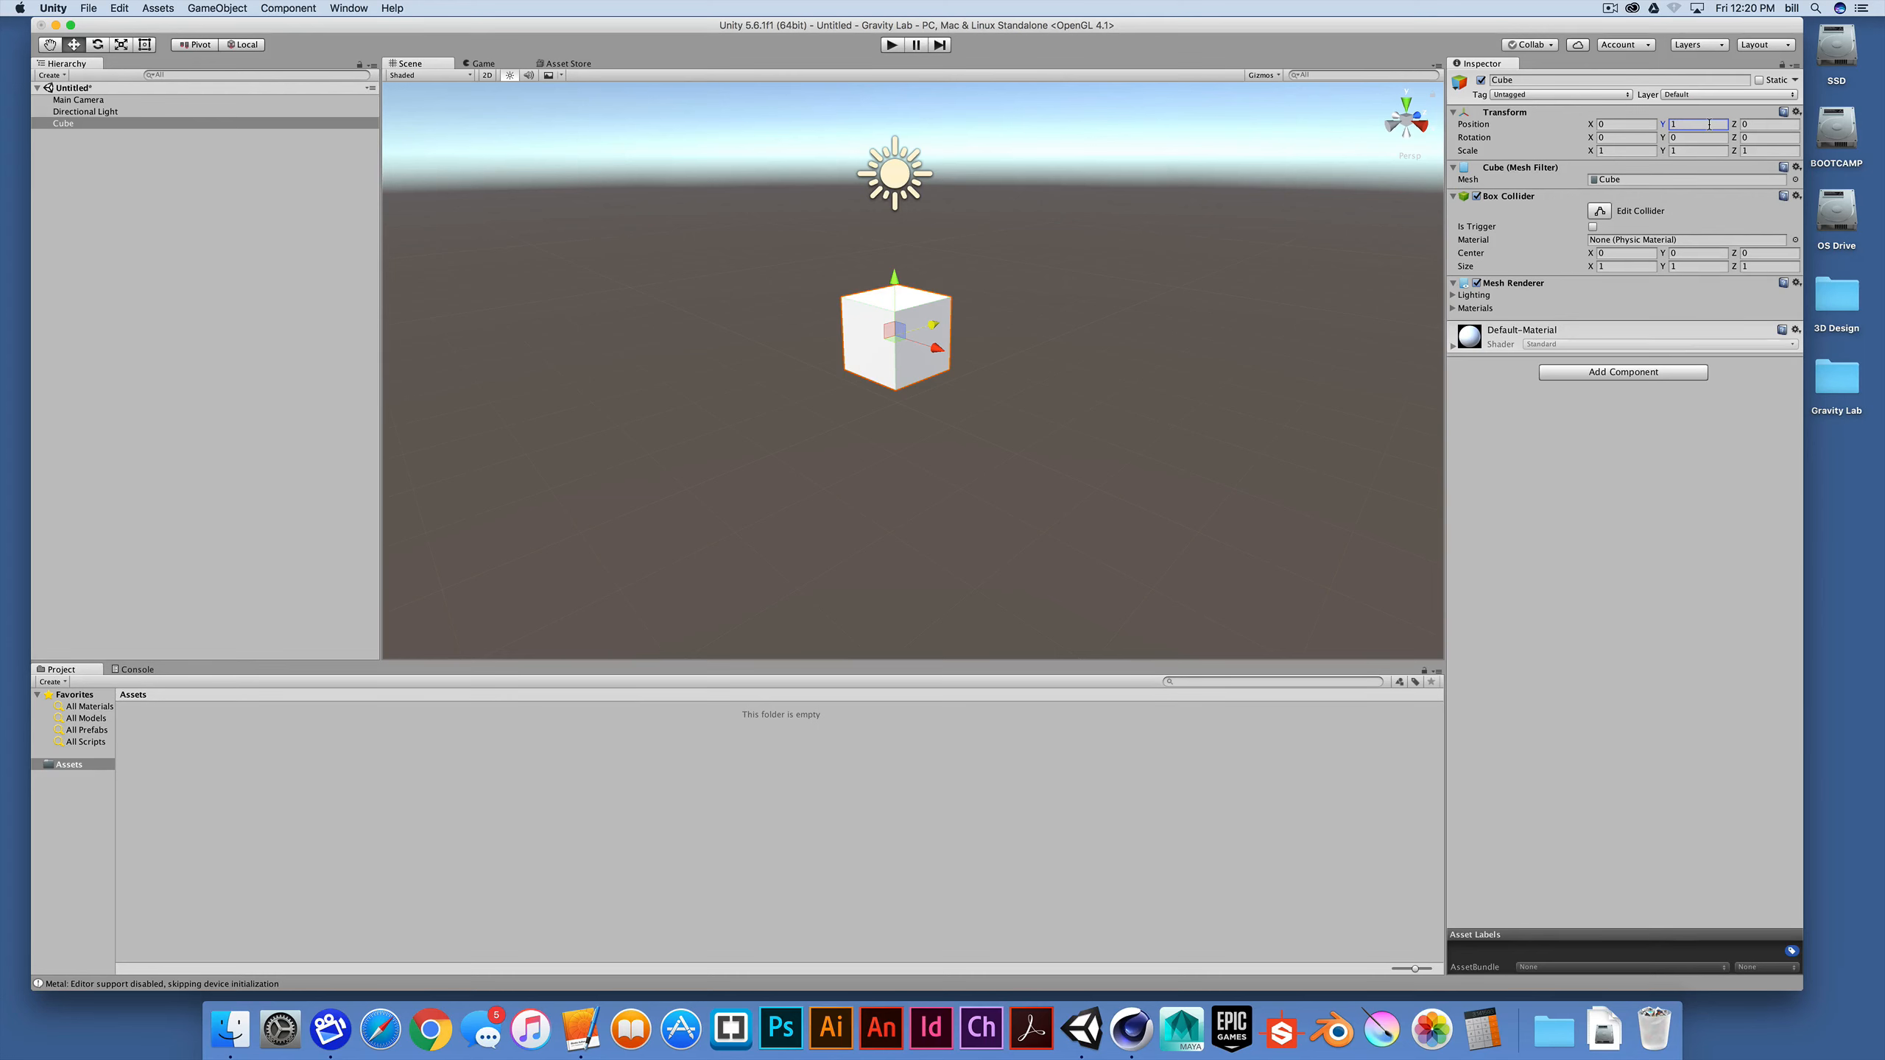
left_click(1607, 125)
type("1")
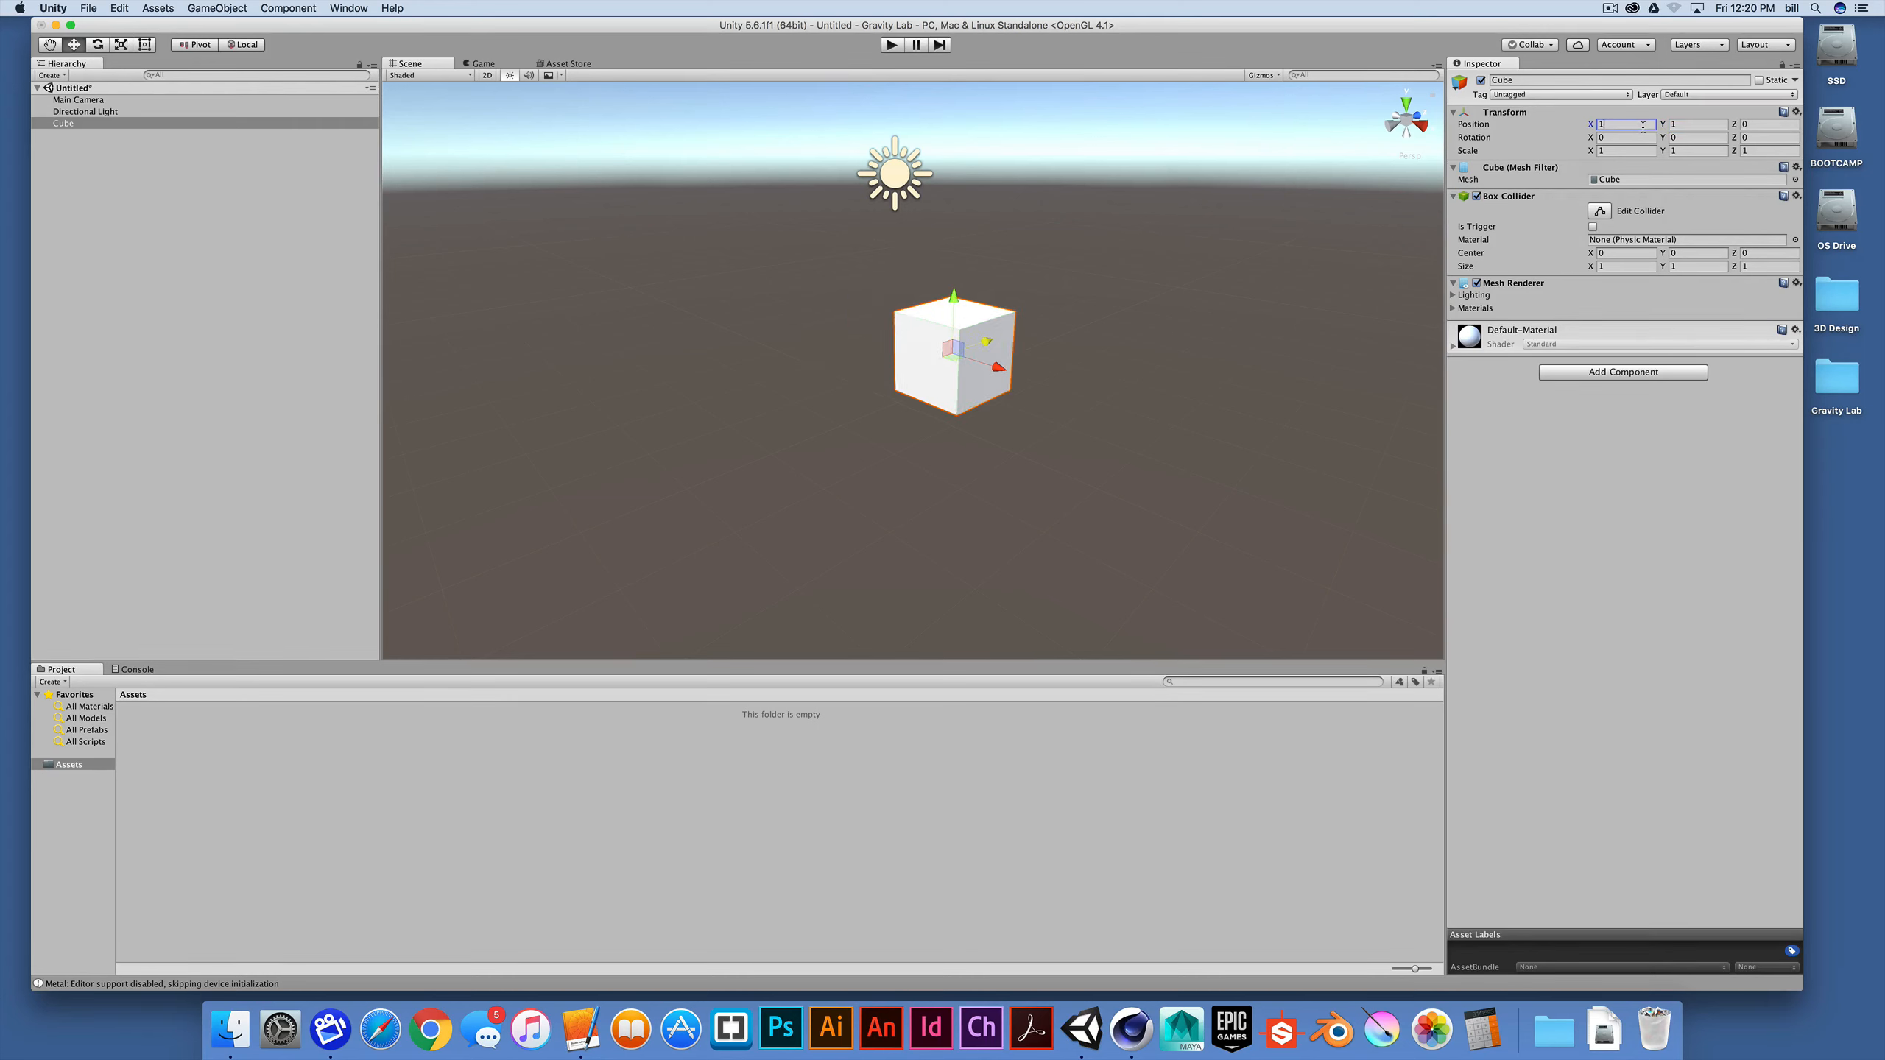
type("-")
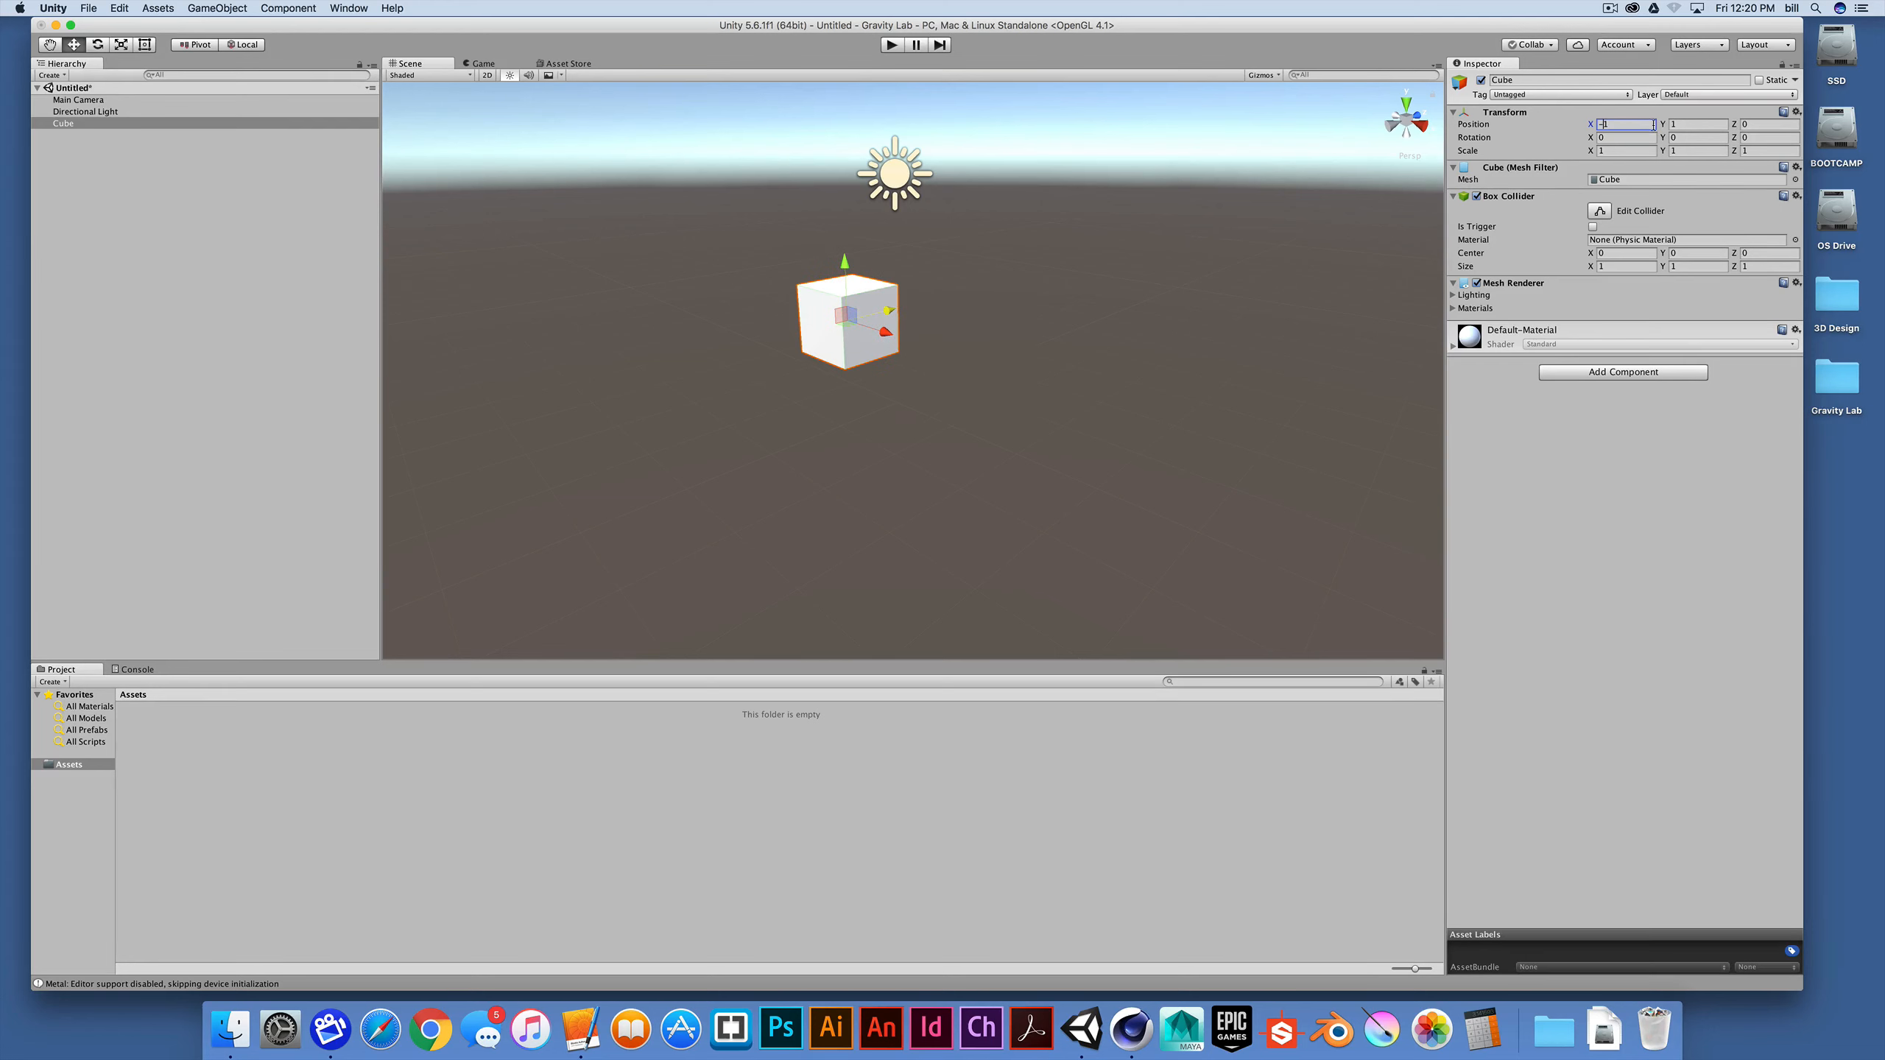
key("super+a")
type("0")
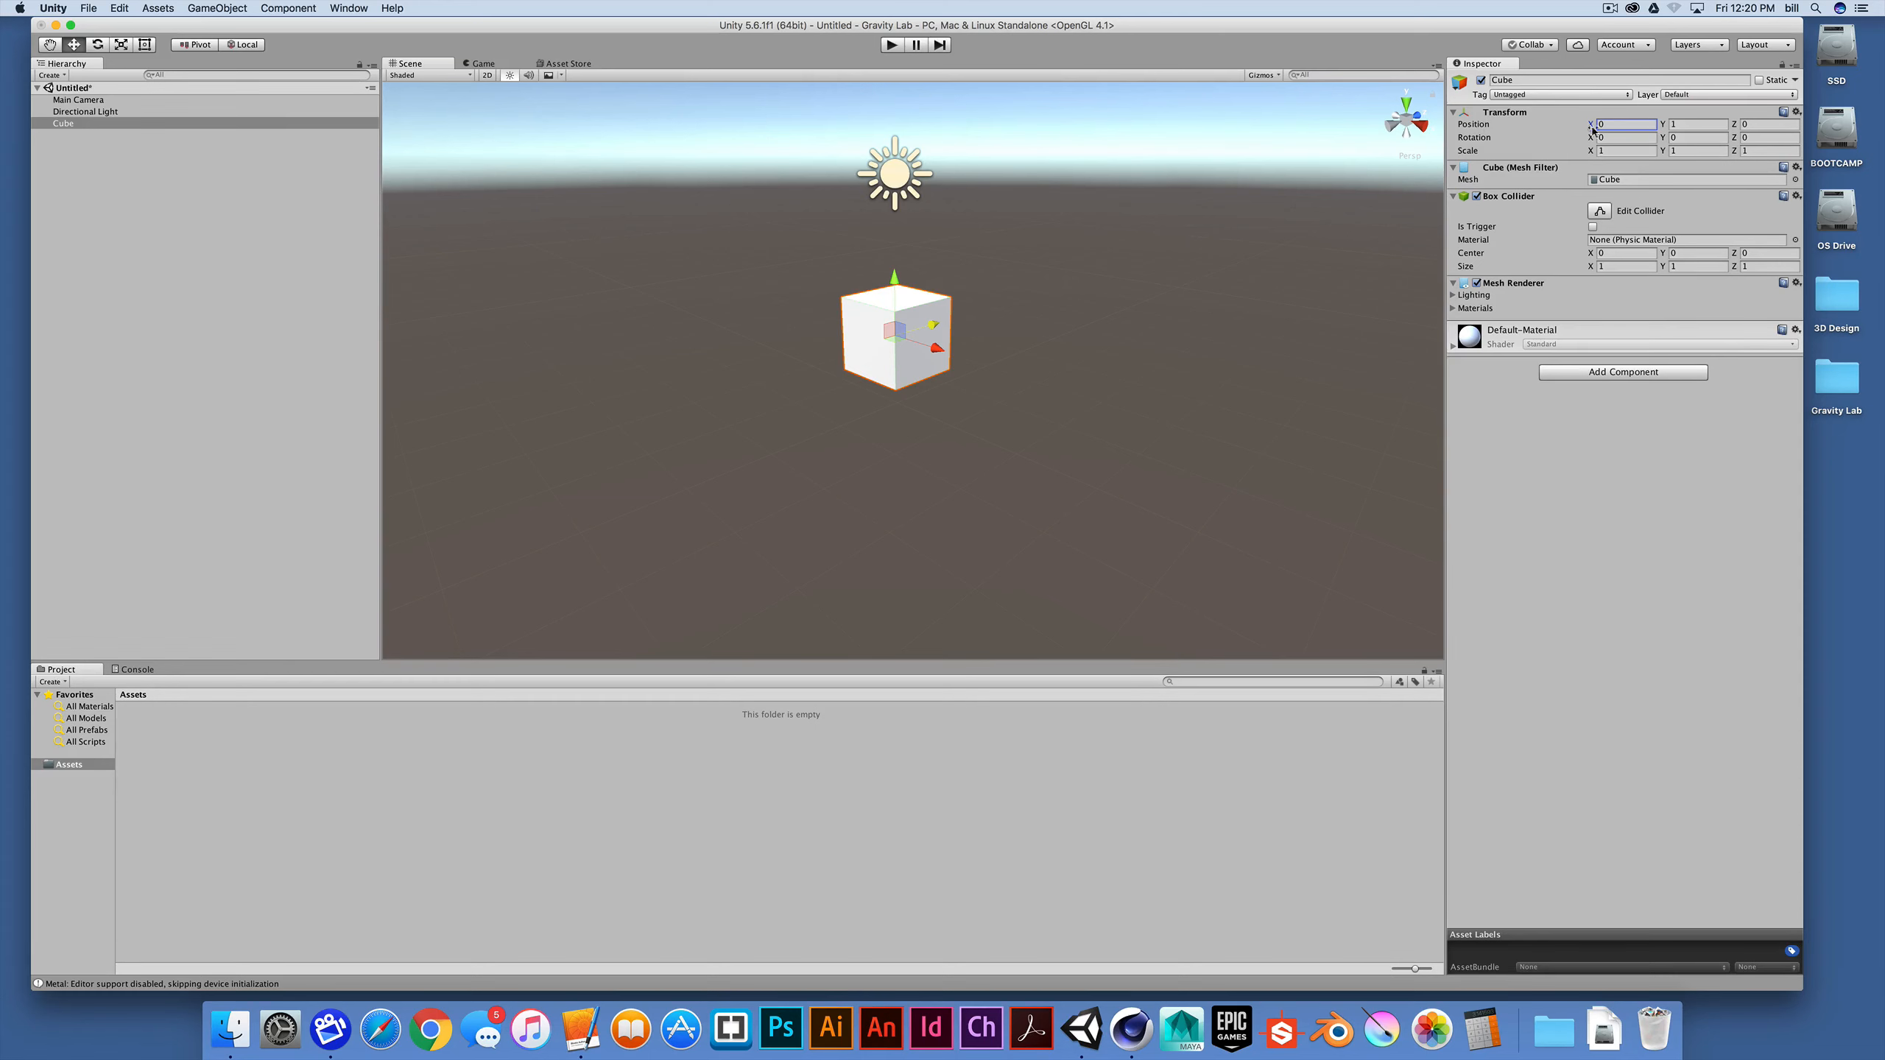
Step: Lower the cube freehand along the Y axis to about 0.775
mouse_move(895, 272)
left_mouse_down()
mouse_move(895, 246)
mouse_move(893, 295)
left_mouse_up()
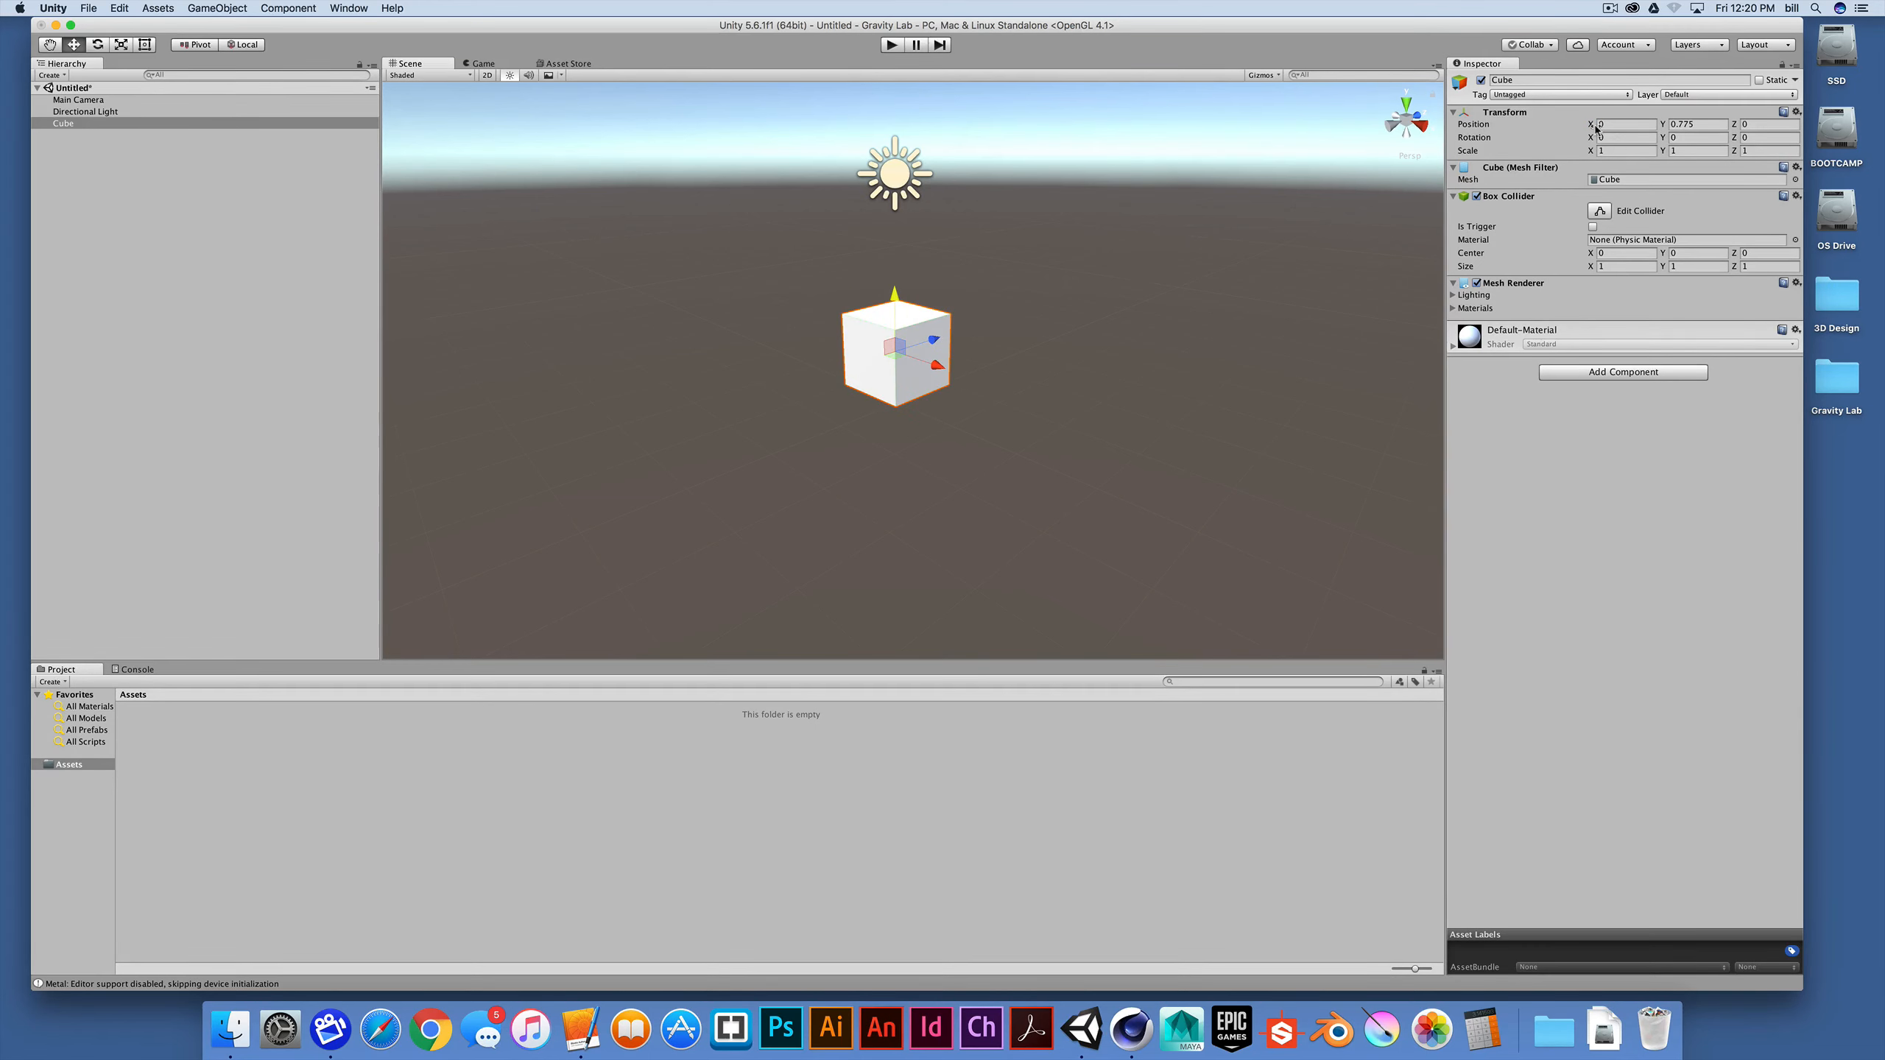
Step: Try raising the cube by adjusting its Y position value, and finish by setting Y to 0
left_click(1625, 126)
mouse_move(1664, 126)
left_mouse_down()
mouse_move(1693, 129)
mouse_move(1654, 128)
mouse_move(1678, 121)
left_mouse_up()
mouse_move(1665, 128)
left_mouse_down()
mouse_move(1692, 130)
mouse_move(1674, 137)
left_mouse_up()
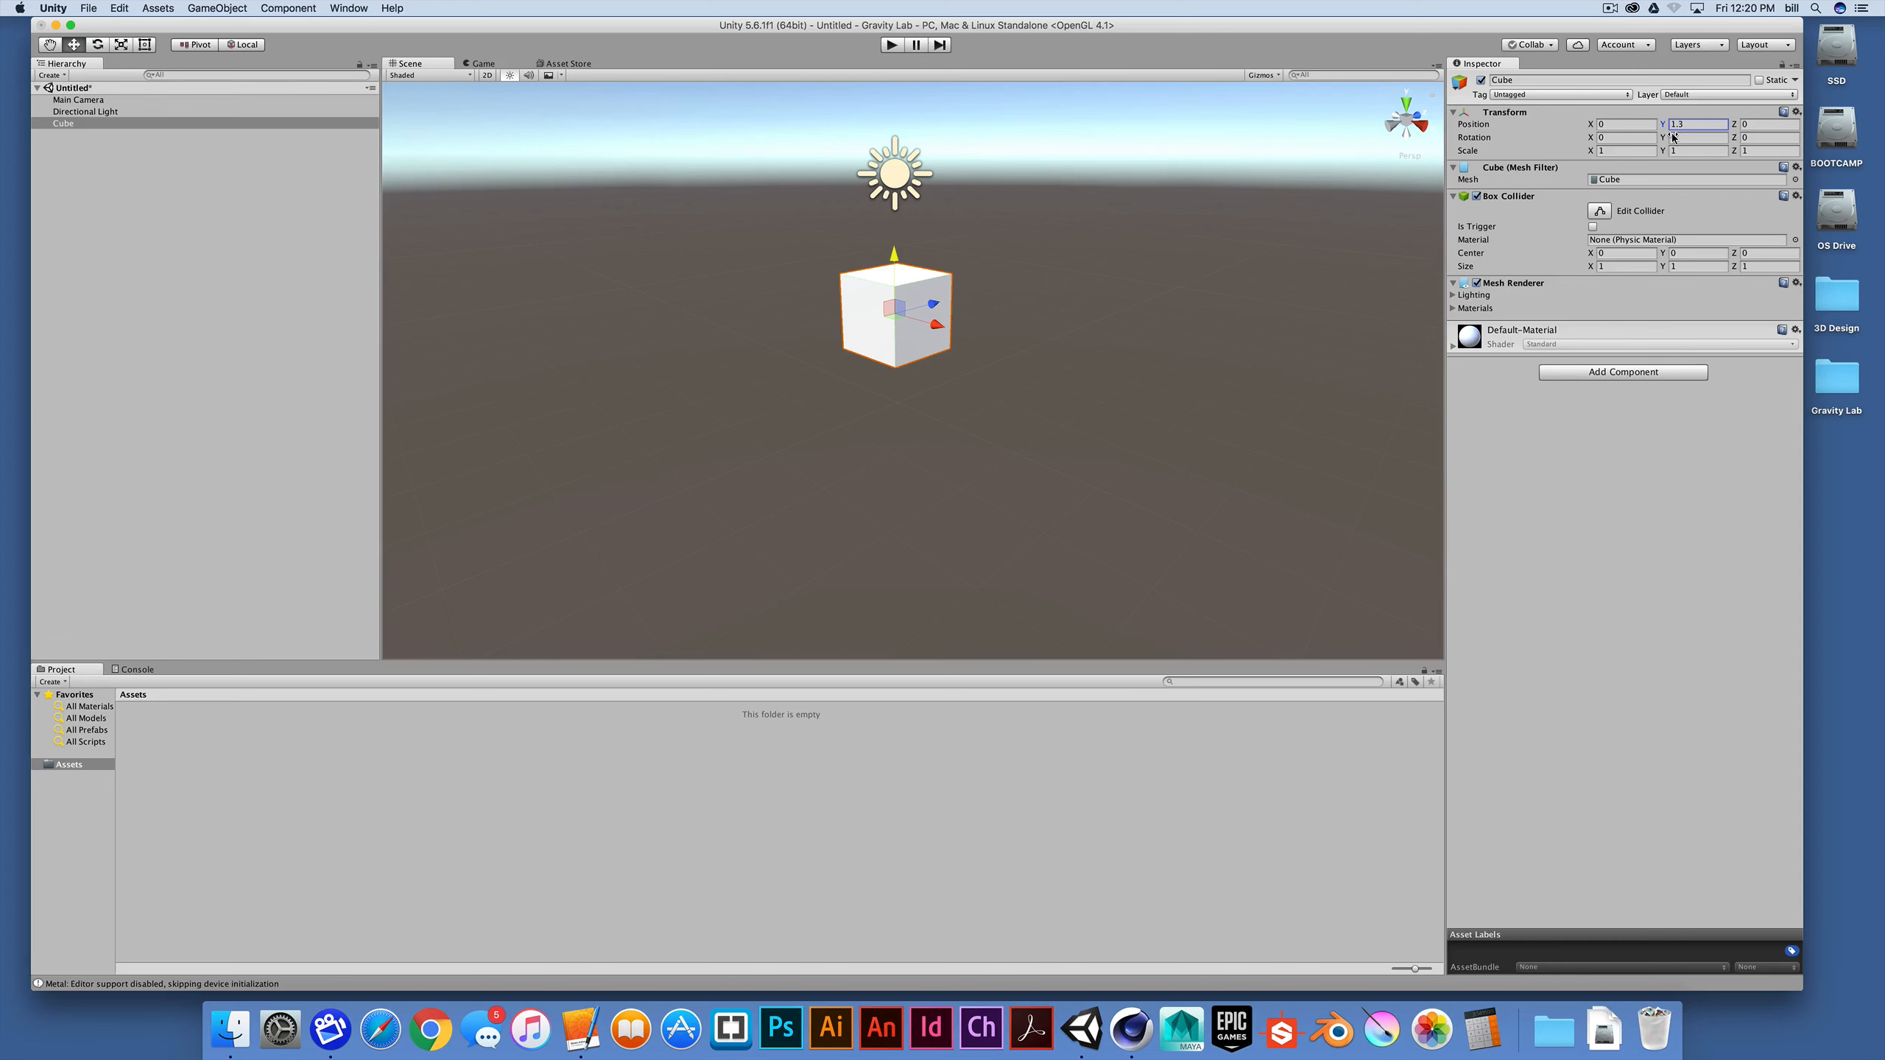
double_click(1697, 123)
type("0")
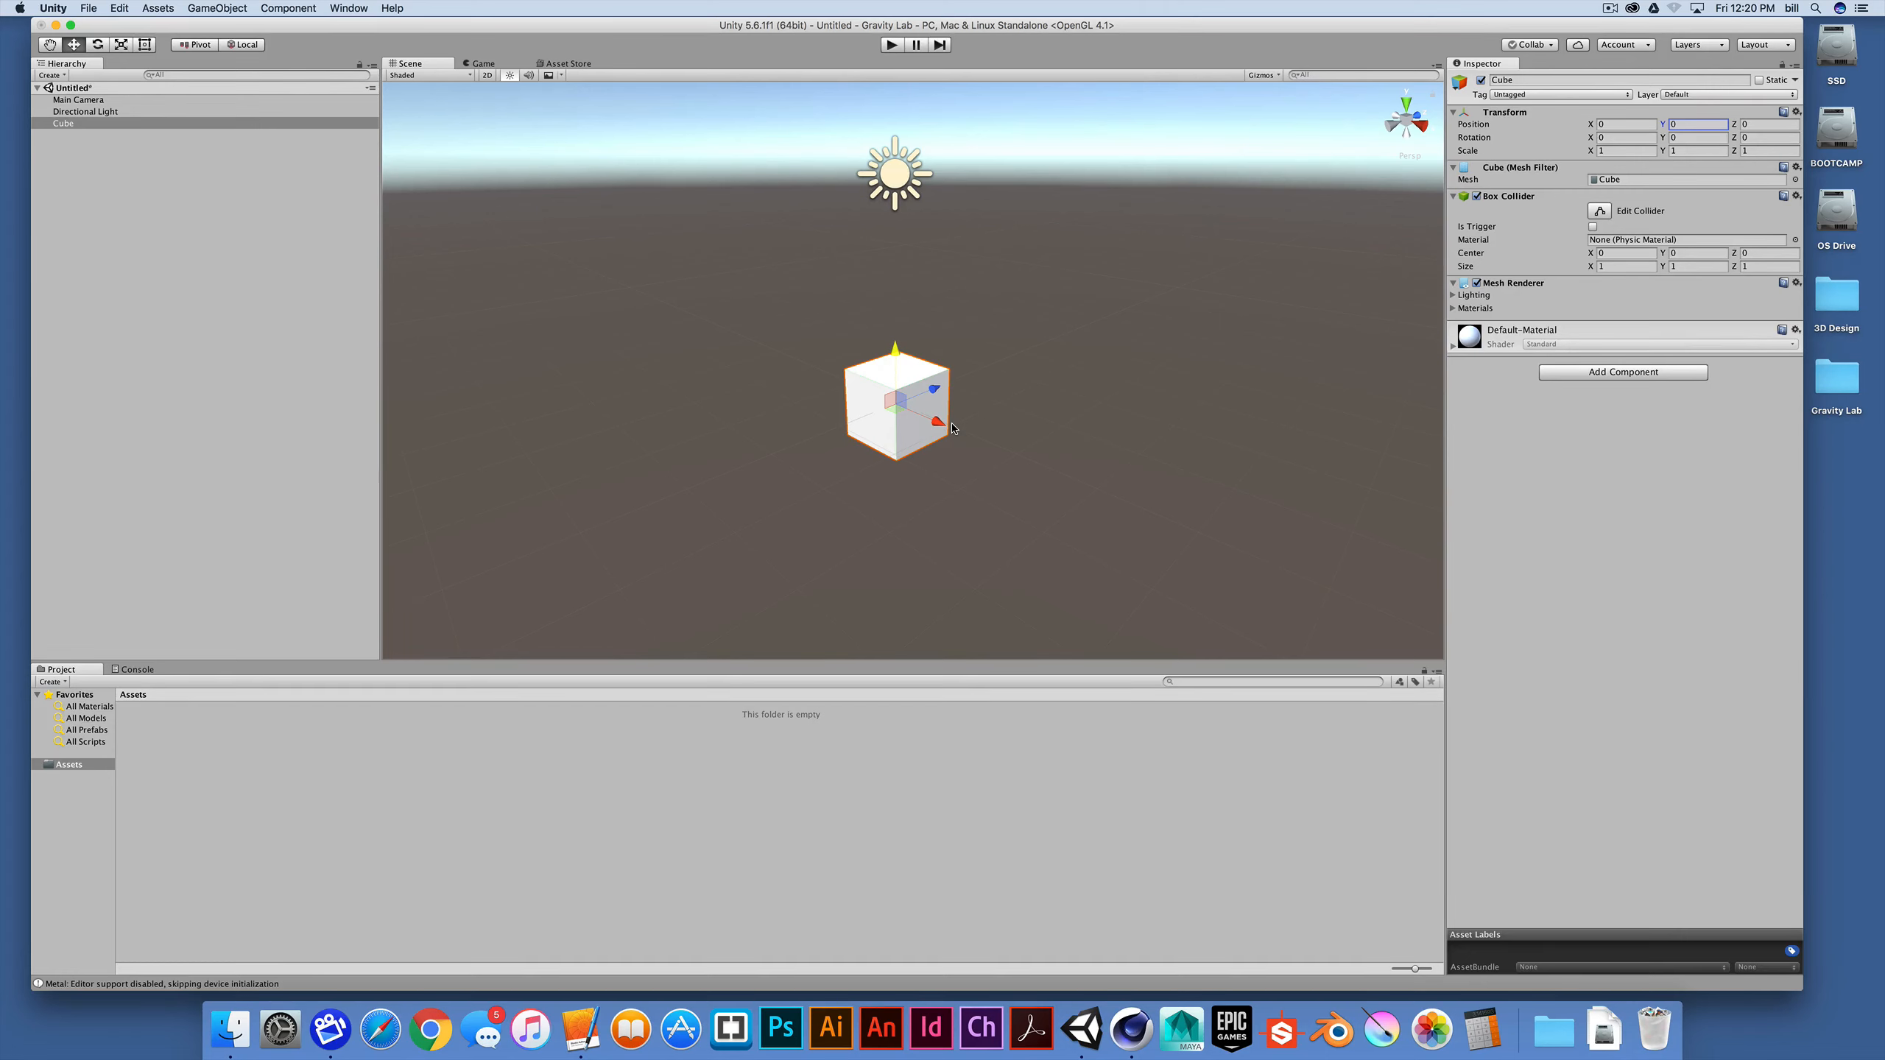
Step: Practise orbiting, zooming and panning the Scene view around the cube
left_click_drag(911, 431, 876, 404, "alt")
scroll(911, 399, "down", 5)
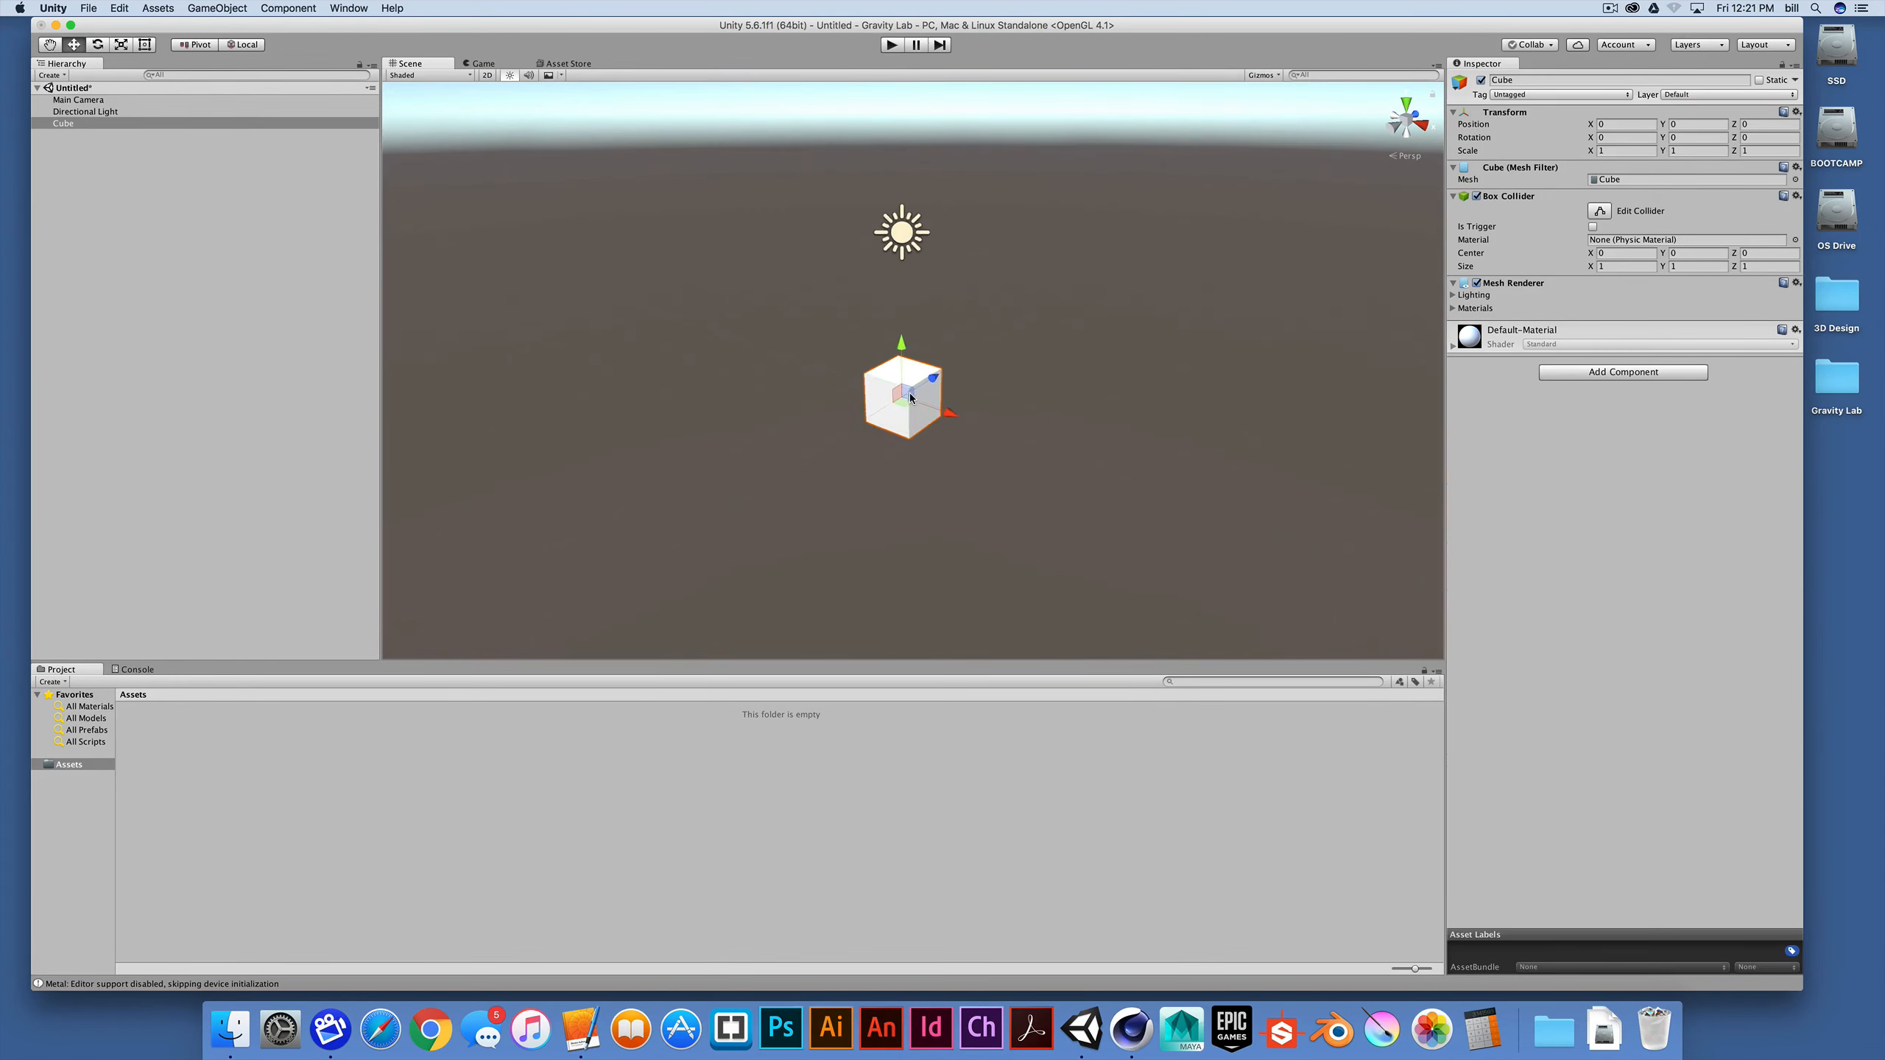
scroll(911, 399, "up", 8)
scroll(910, 396, "up", 5)
scroll(910, 398, "down", 5)
scroll(910, 401, "up", 4)
scroll(909, 406, "down", 4)
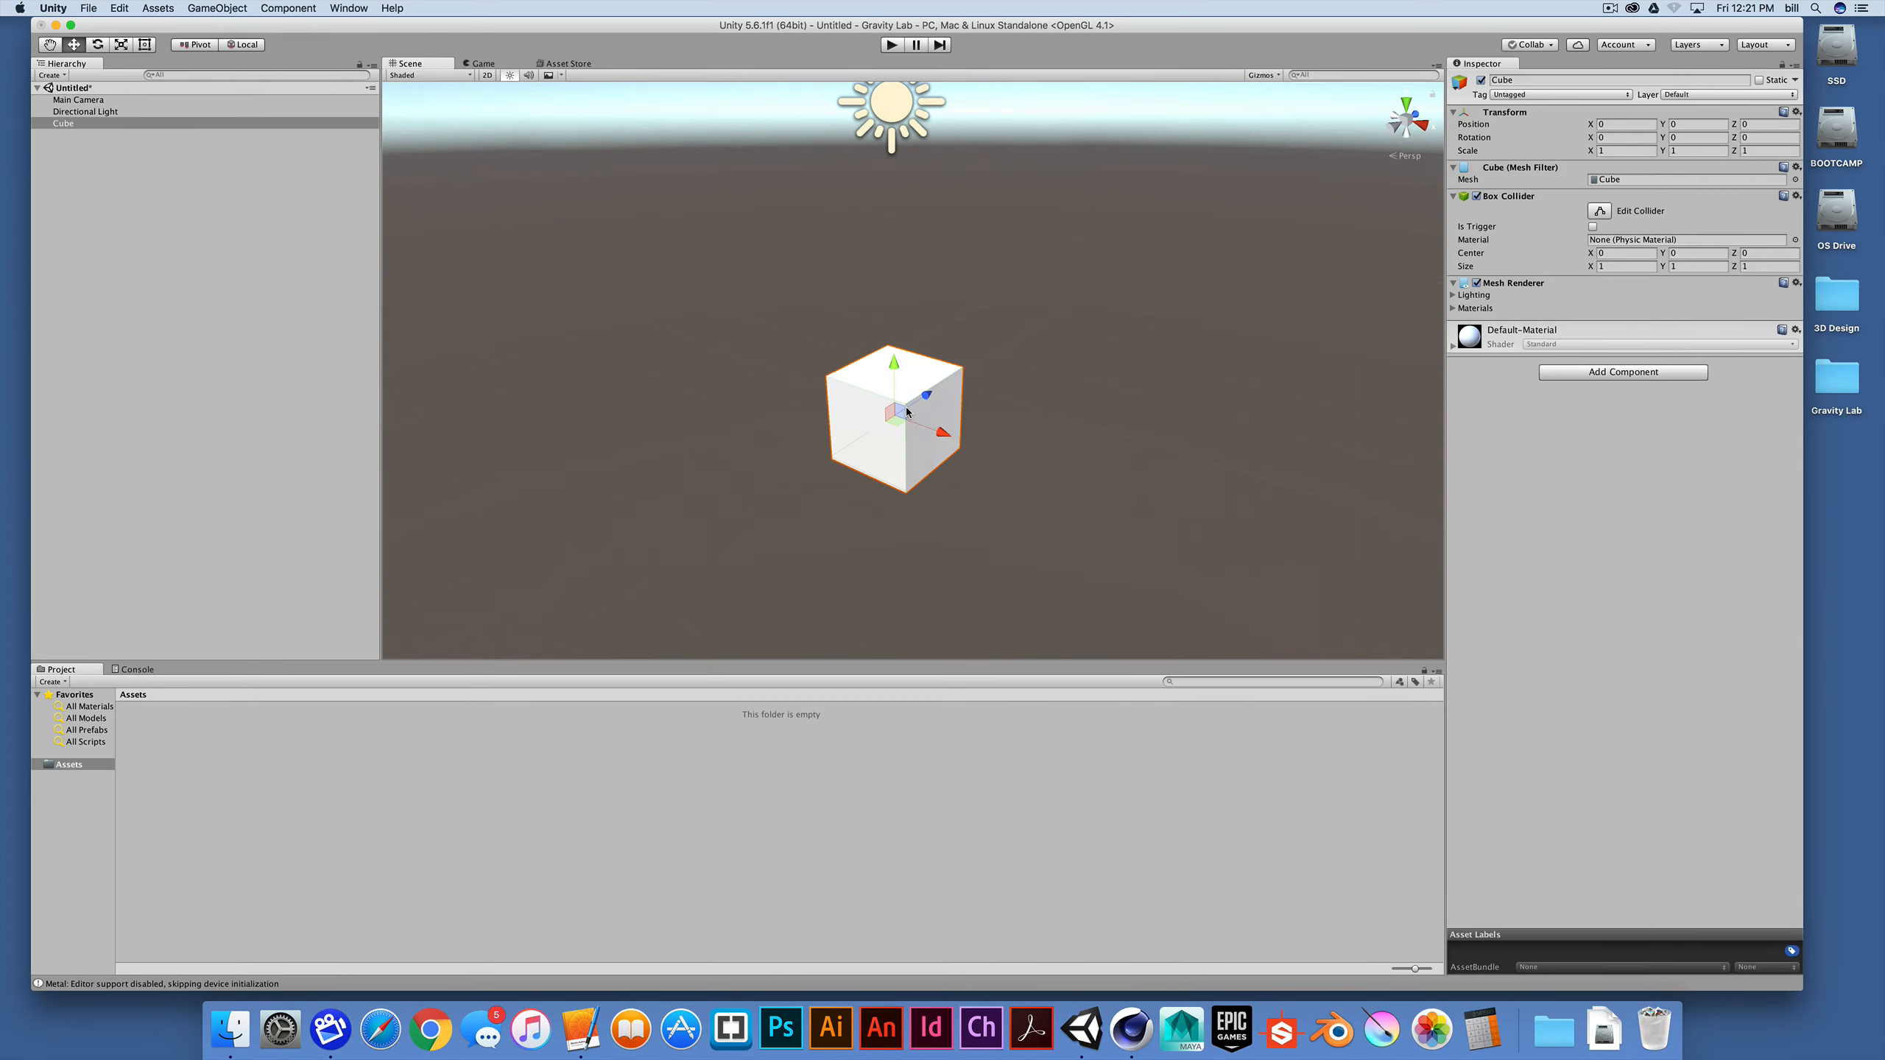
mouse_move(907, 413)
middle_mouse_down()
mouse_move(850, 454)
mouse_move(884, 388)
mouse_move(904, 413)
middle_mouse_up()
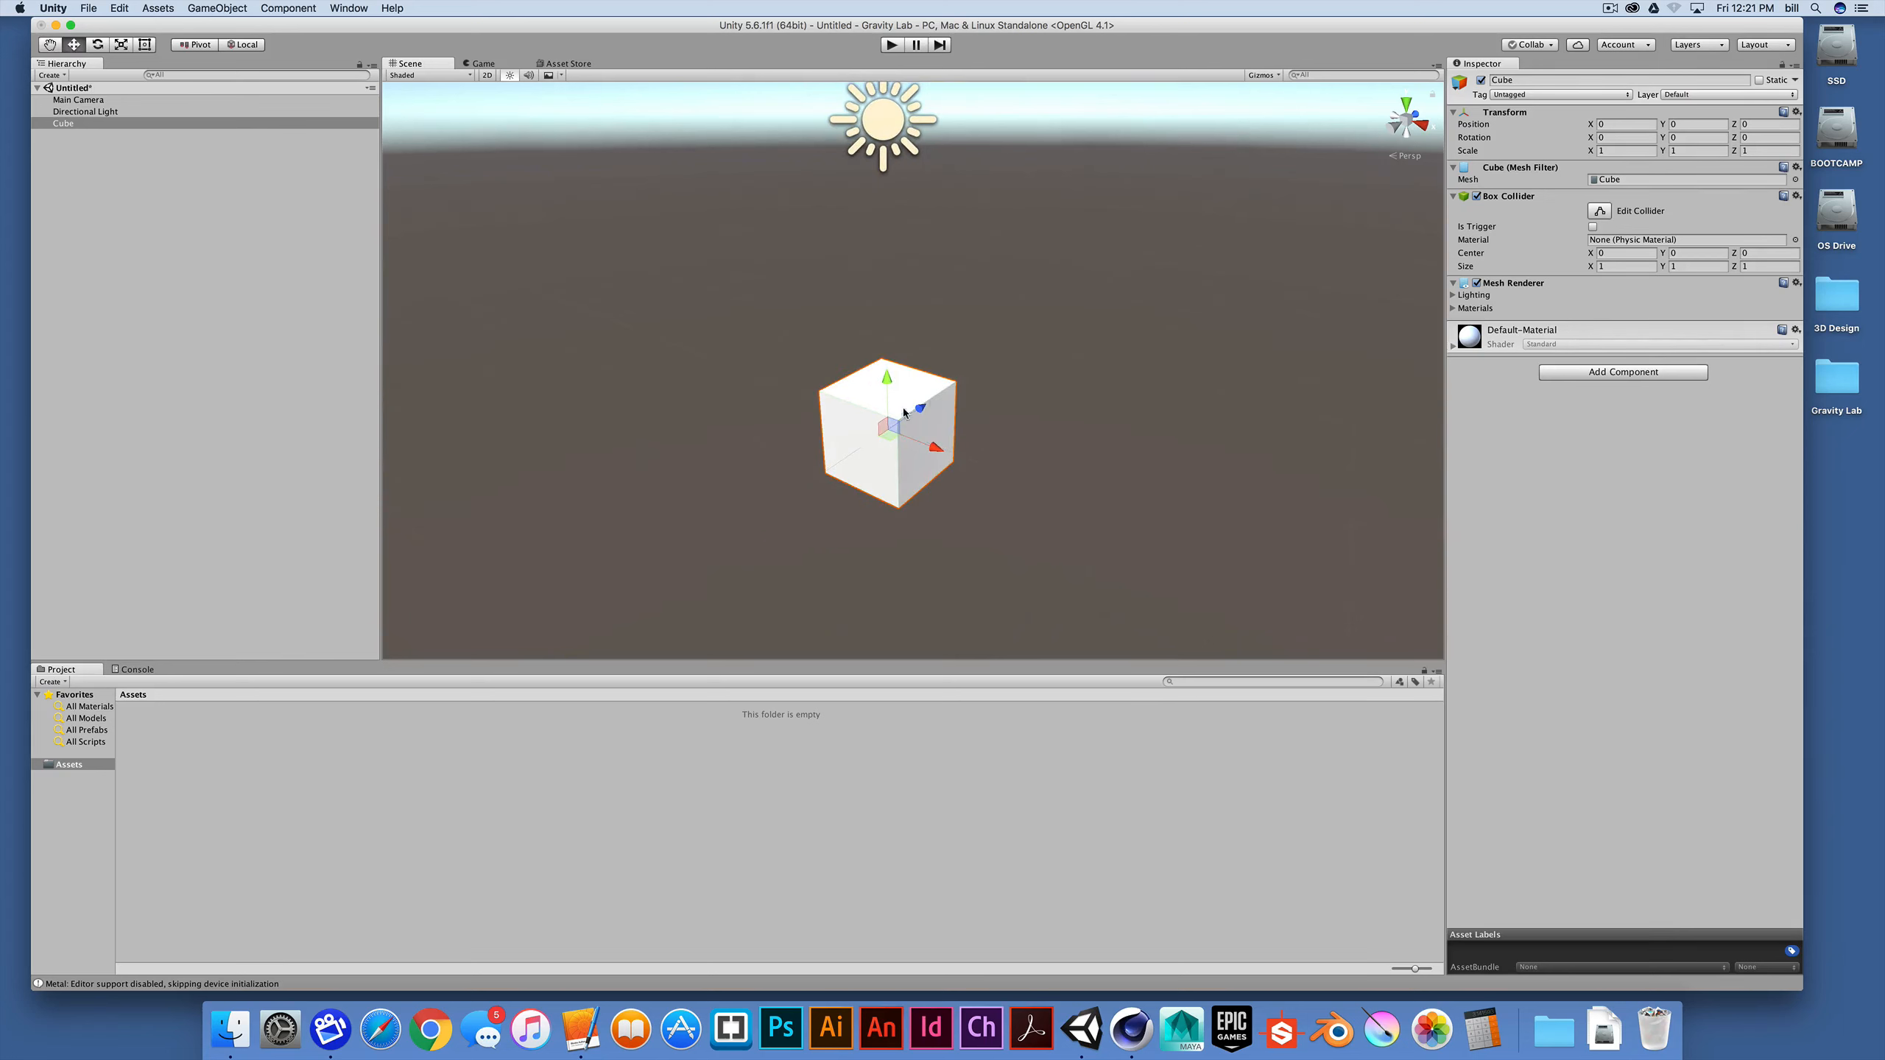
scroll(925, 407, "up", 3)
scroll(925, 408, "down", 3)
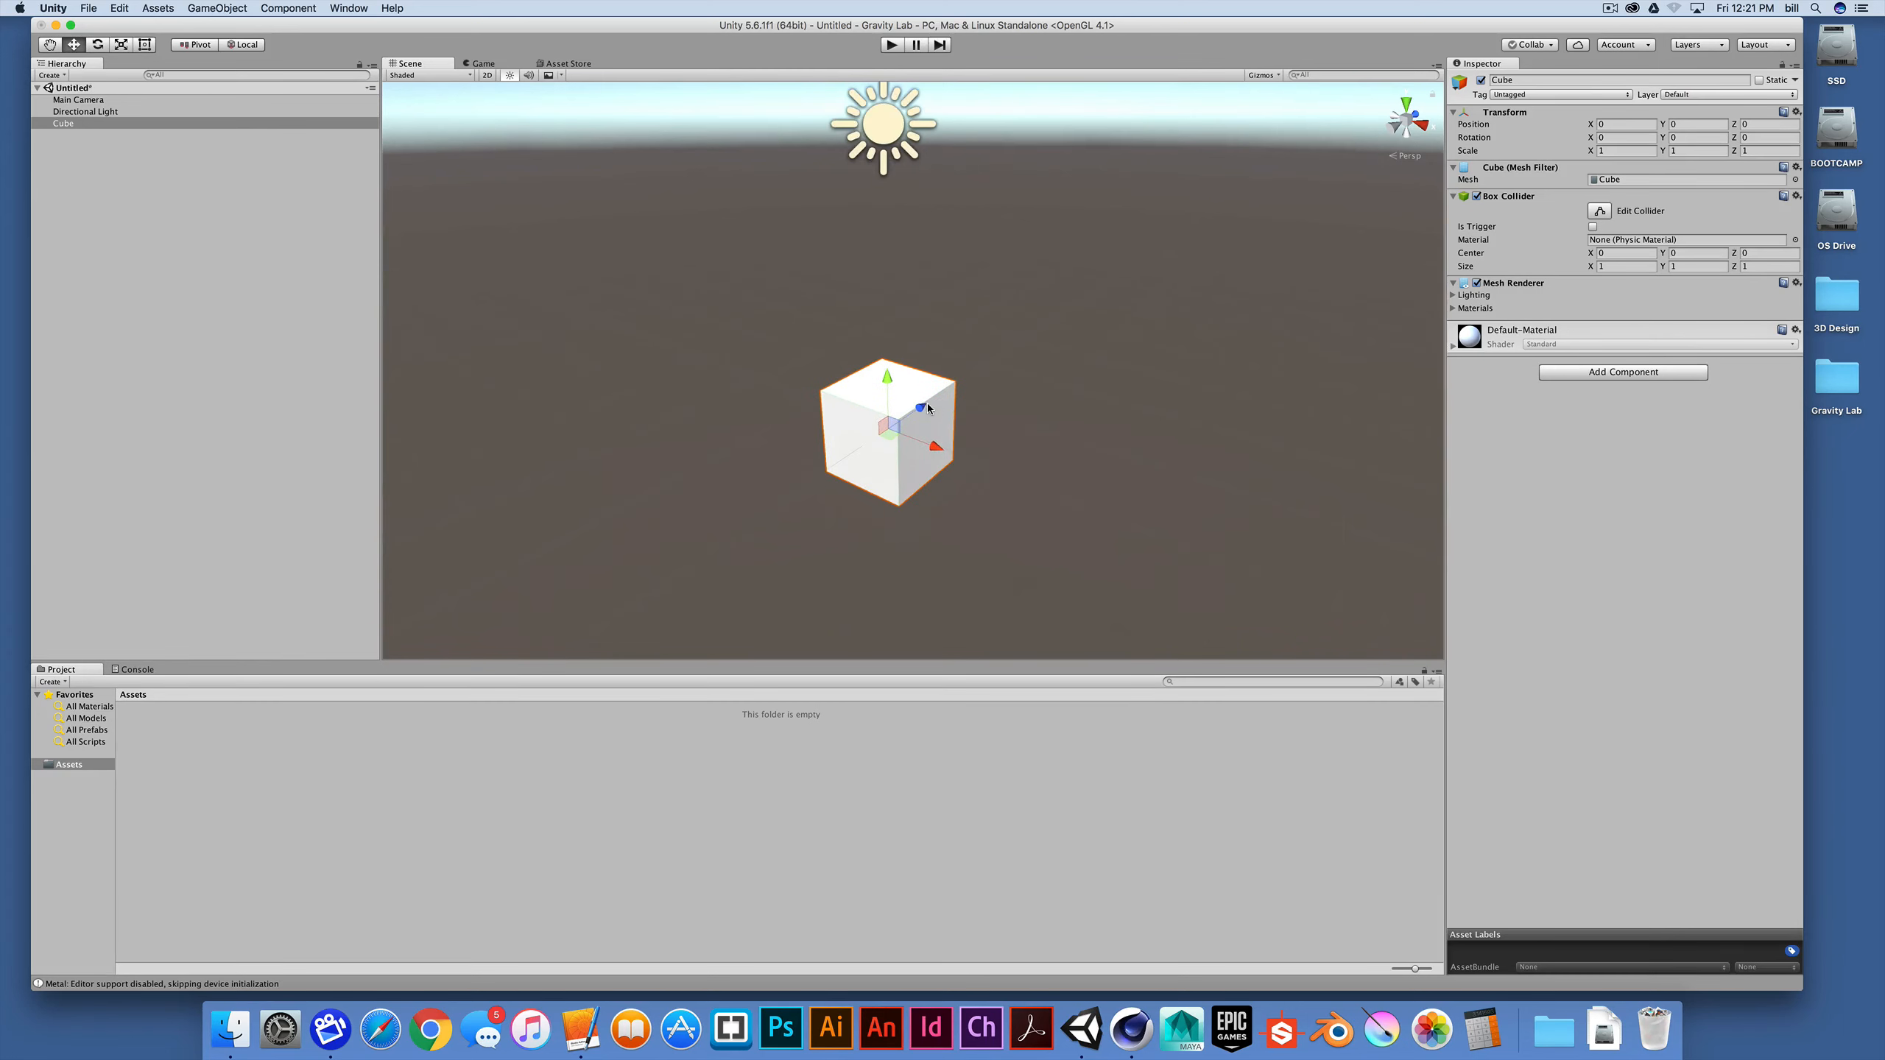
left_click_drag(927, 393, 940, 397, "alt")
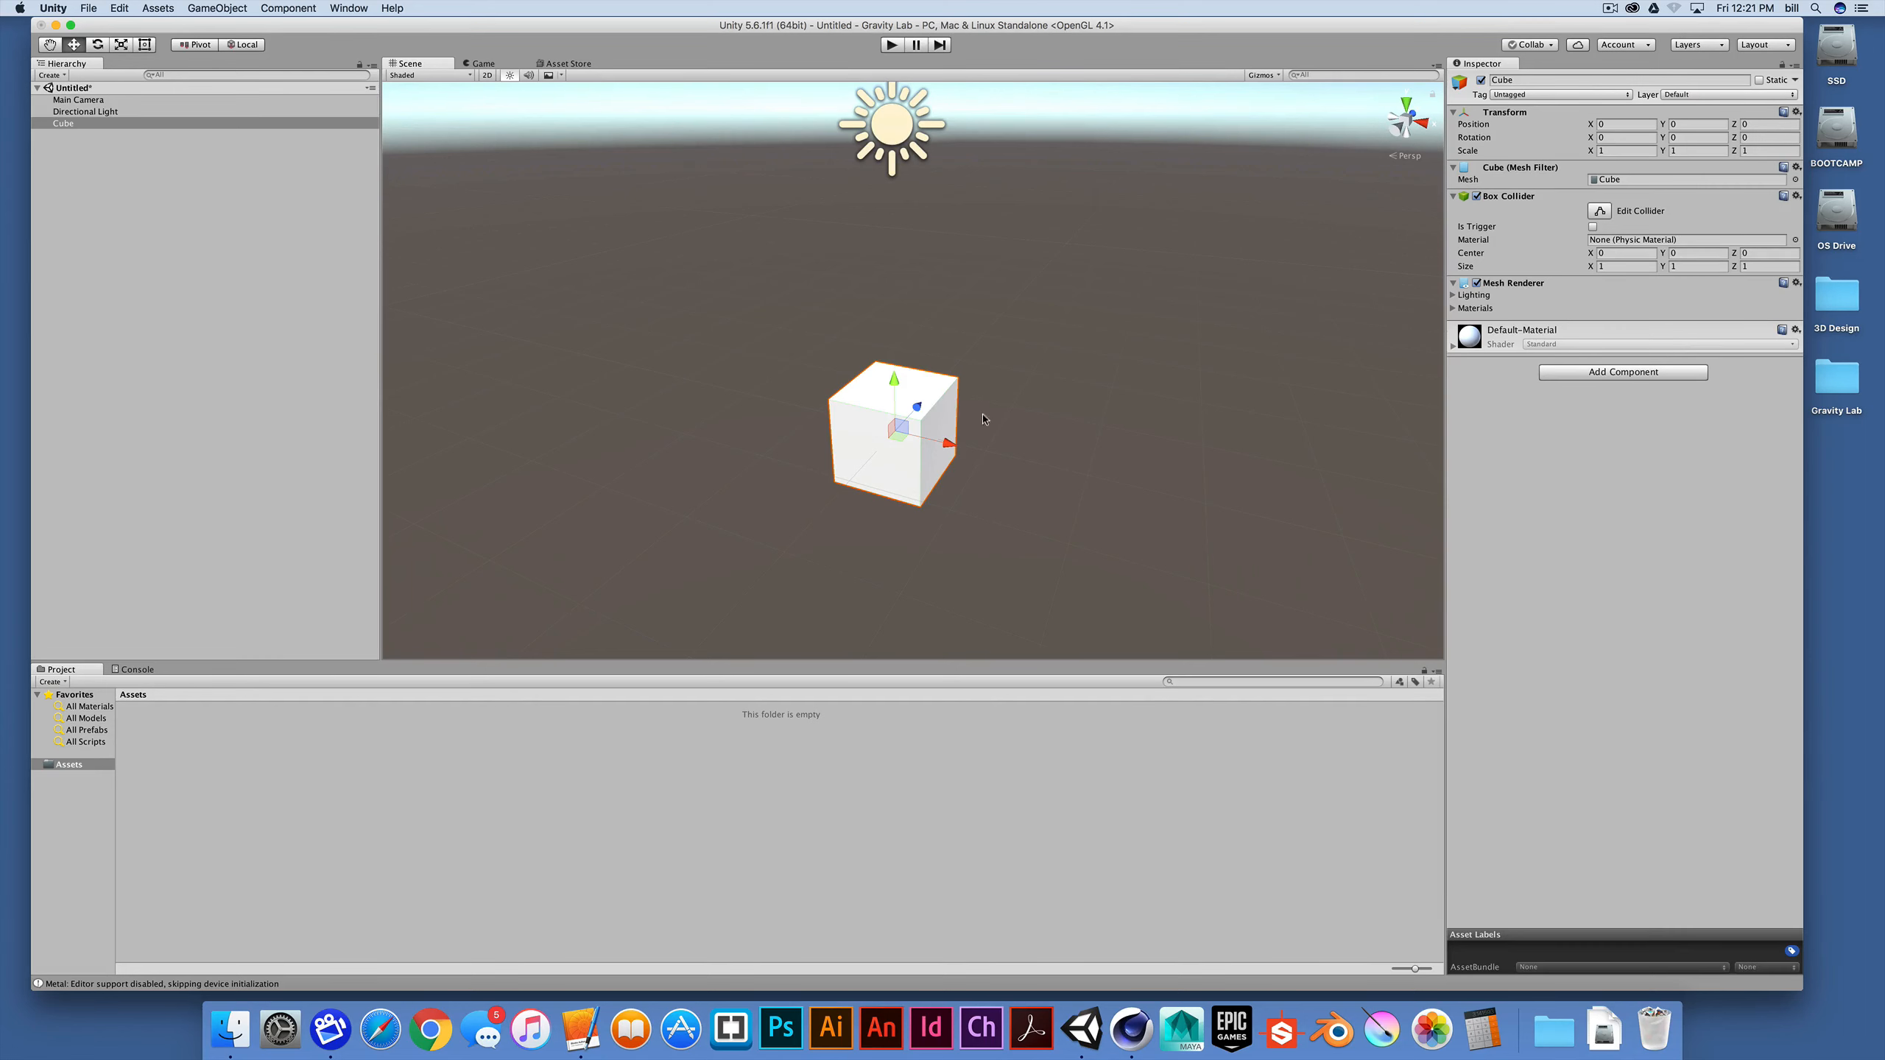
Step: Add a sphere to the scene and raise it freehand above the cube to Y about 1.24
left_click(212, 7)
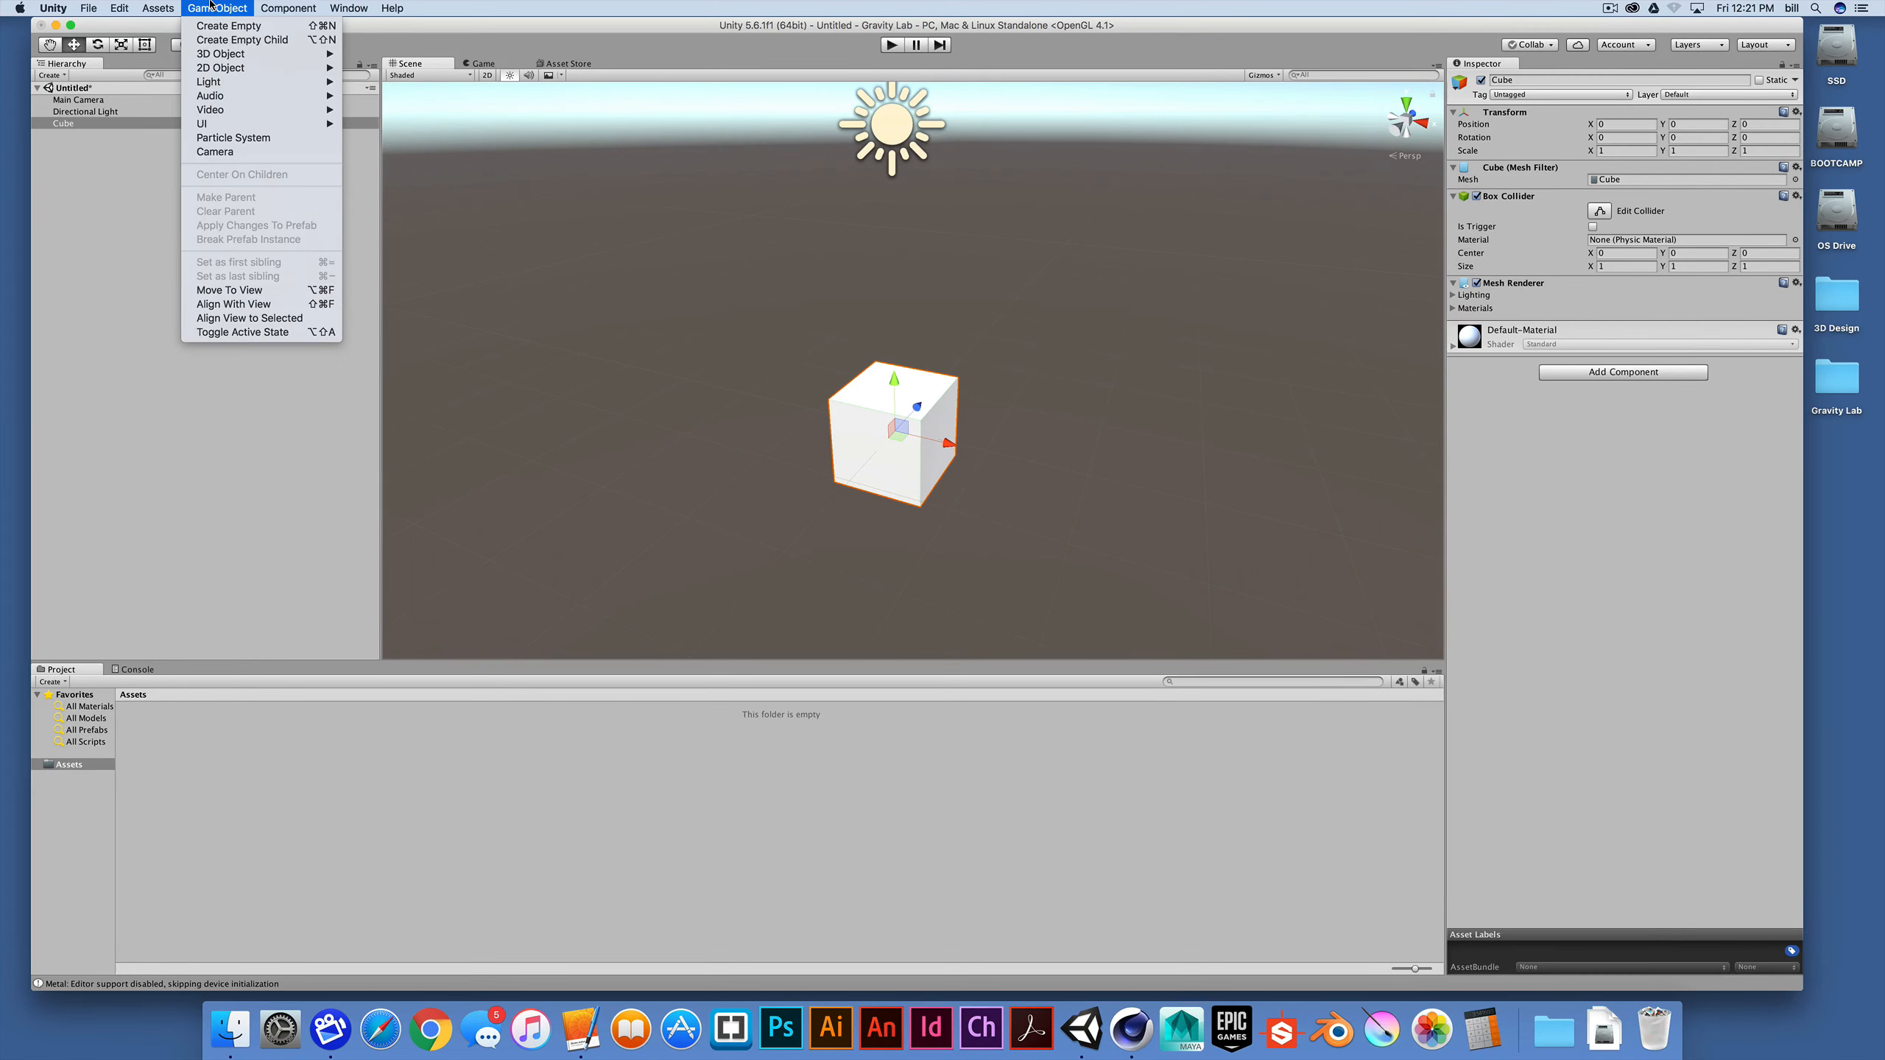
mouse_move(220, 58)
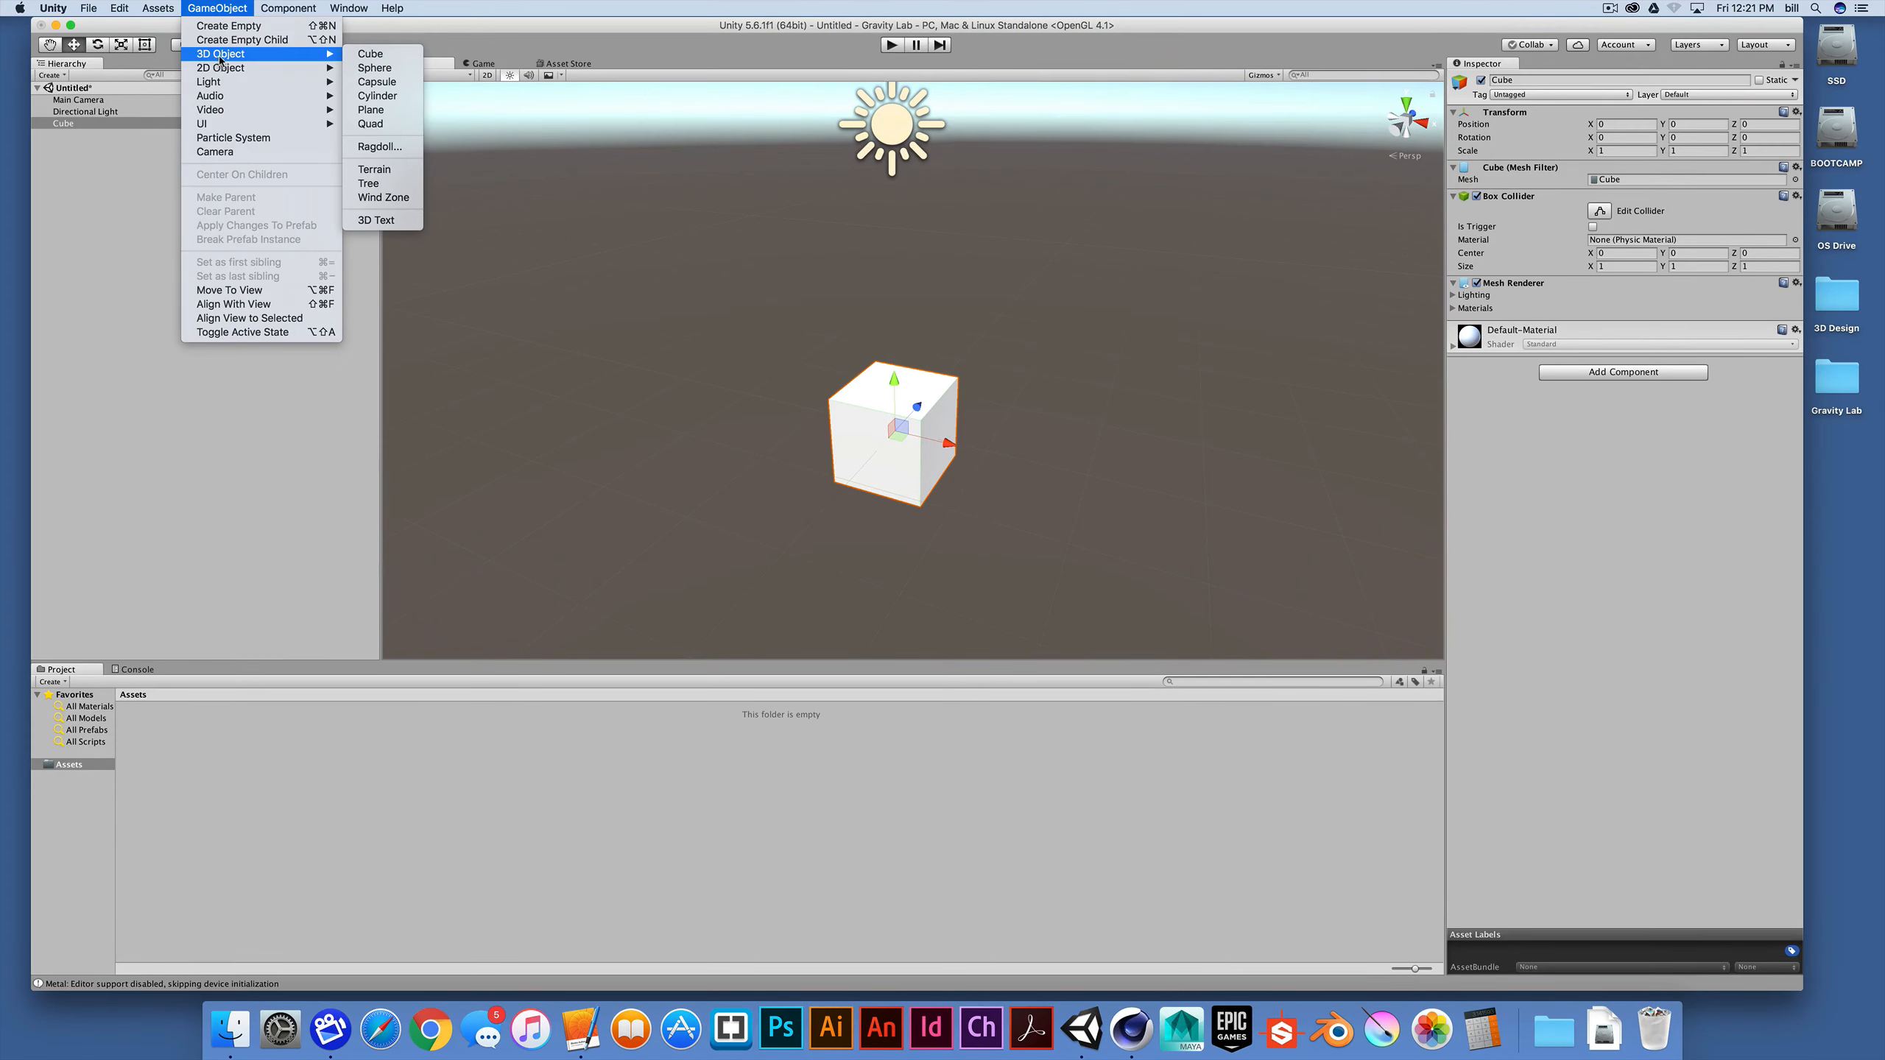
left_click(375, 68)
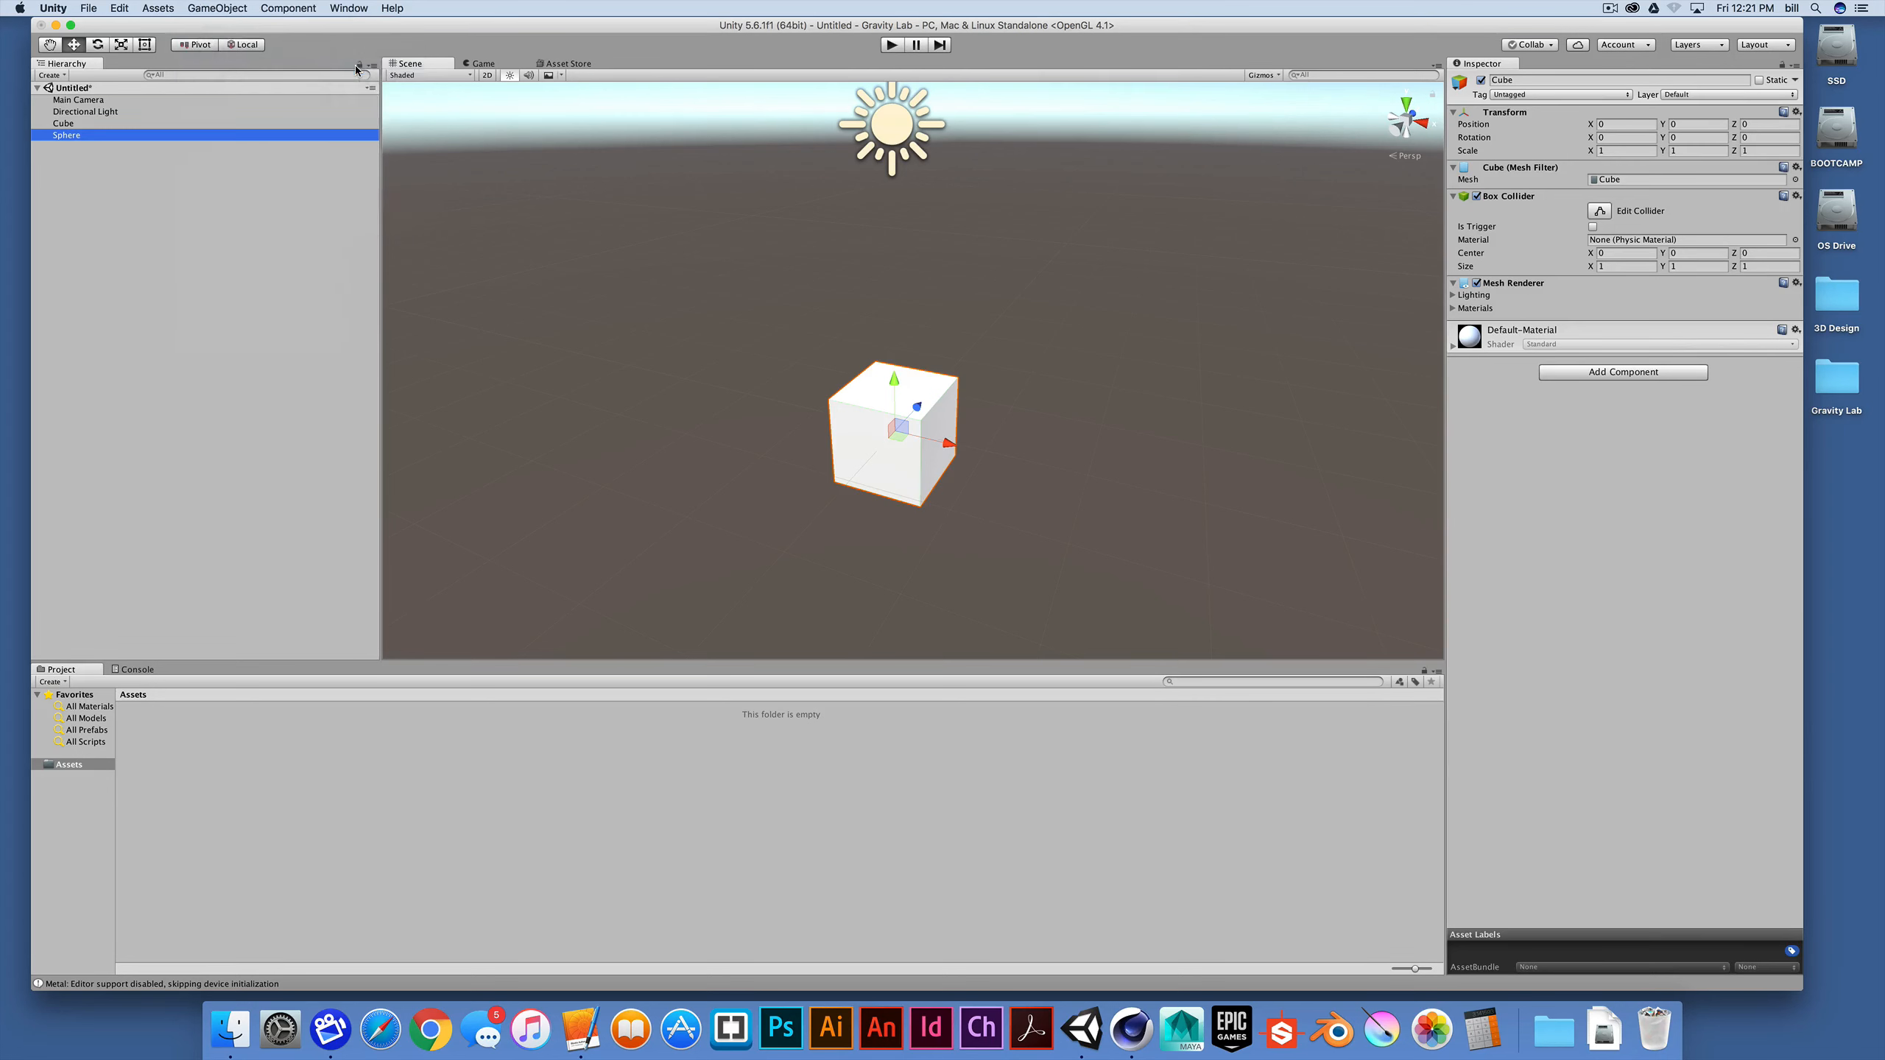
left_click_drag(912, 320, 913, 280)
left_click_drag(913, 262, 910, 262)
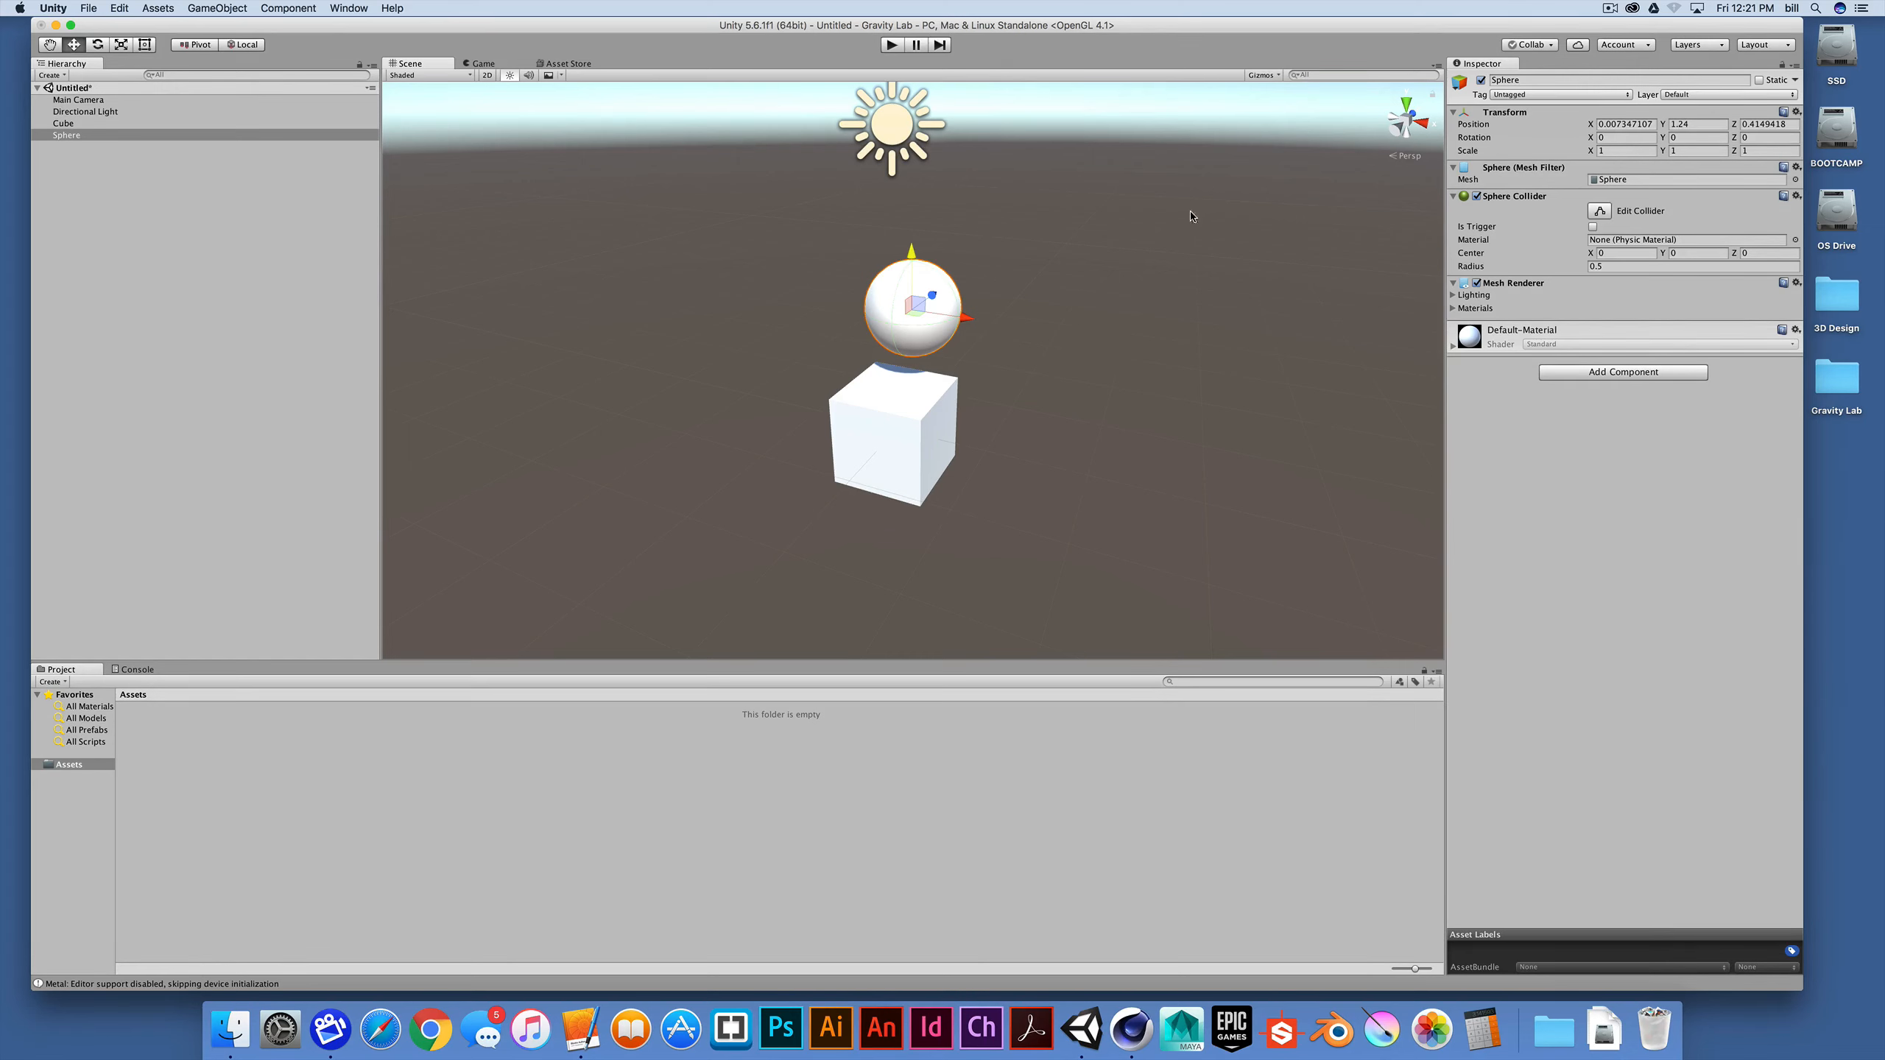
Step: Add a second cube in an empty area of the scene, well away from the first cube and sphere
middle_click_drag(1188, 335, 608, 358)
left_click(229, 7)
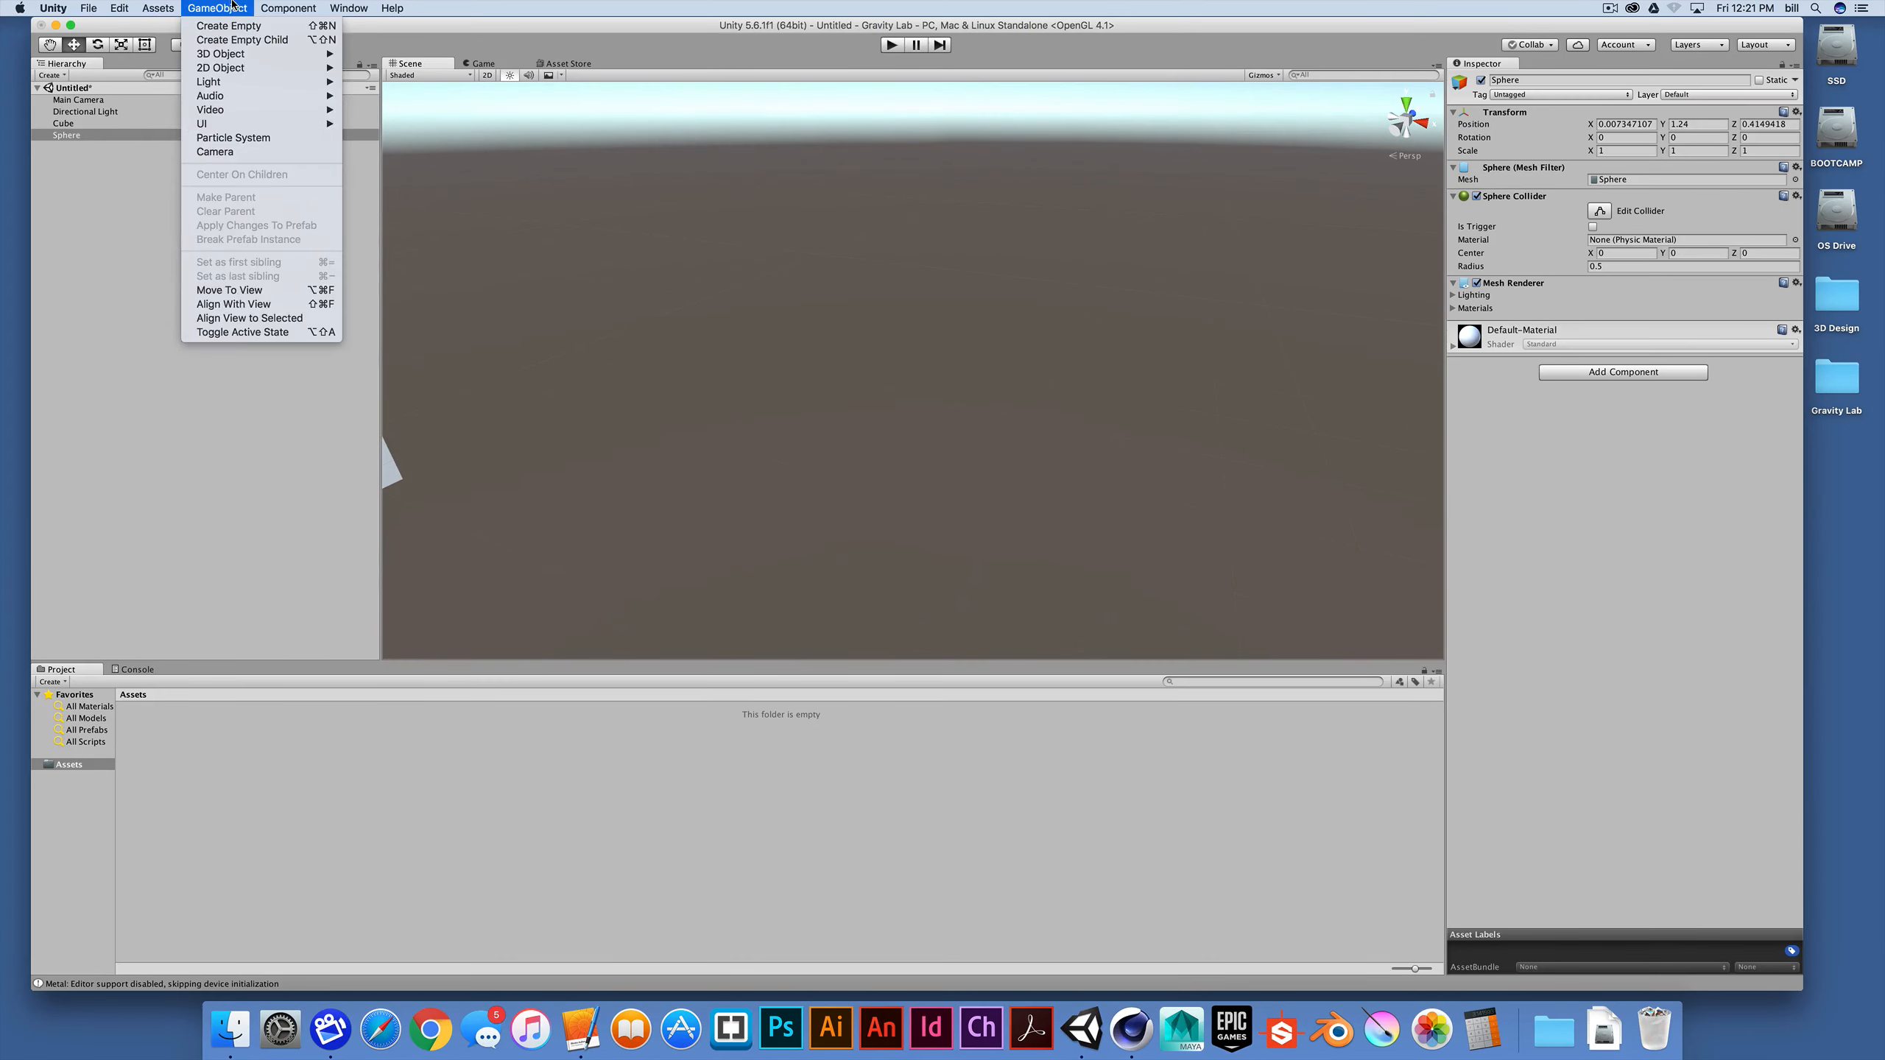
mouse_move(222, 54)
left_click(363, 55)
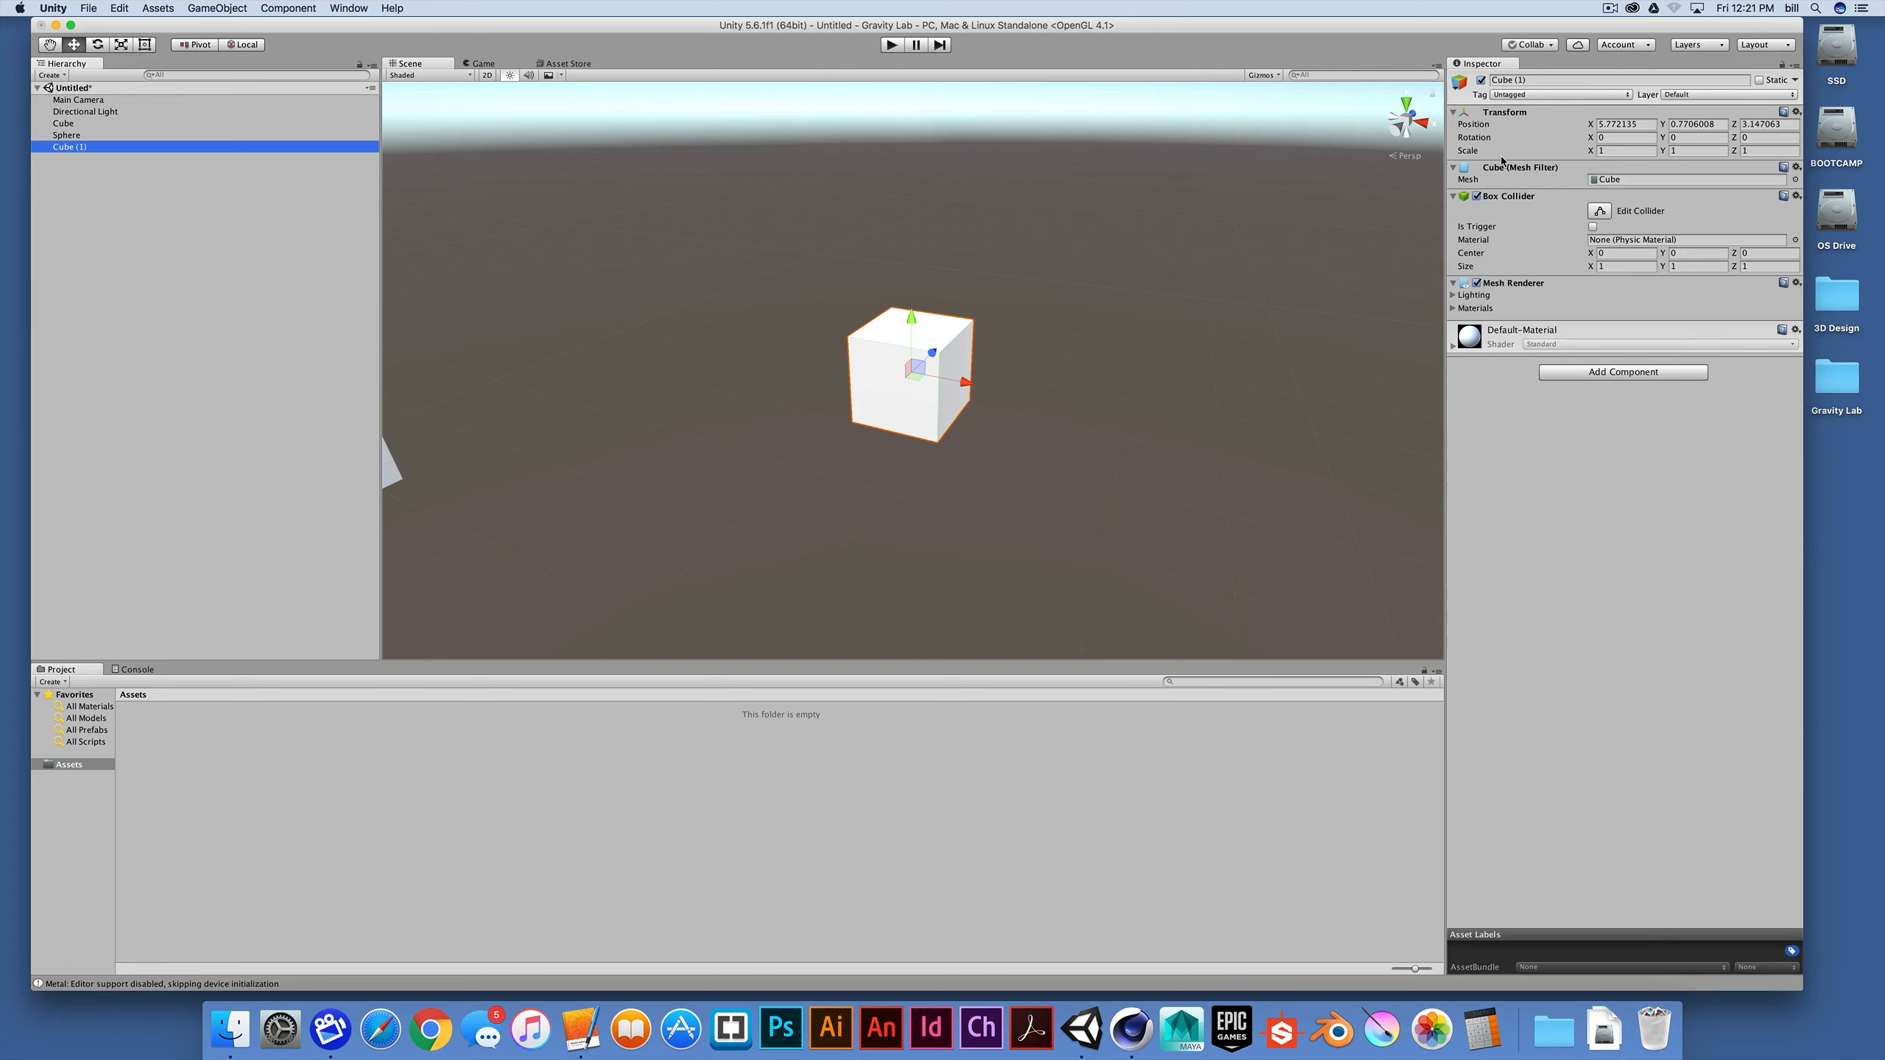
Step: Add a third cube in the gap between the two existing cubes
middle_click_drag(770, 466, 1276, 401)
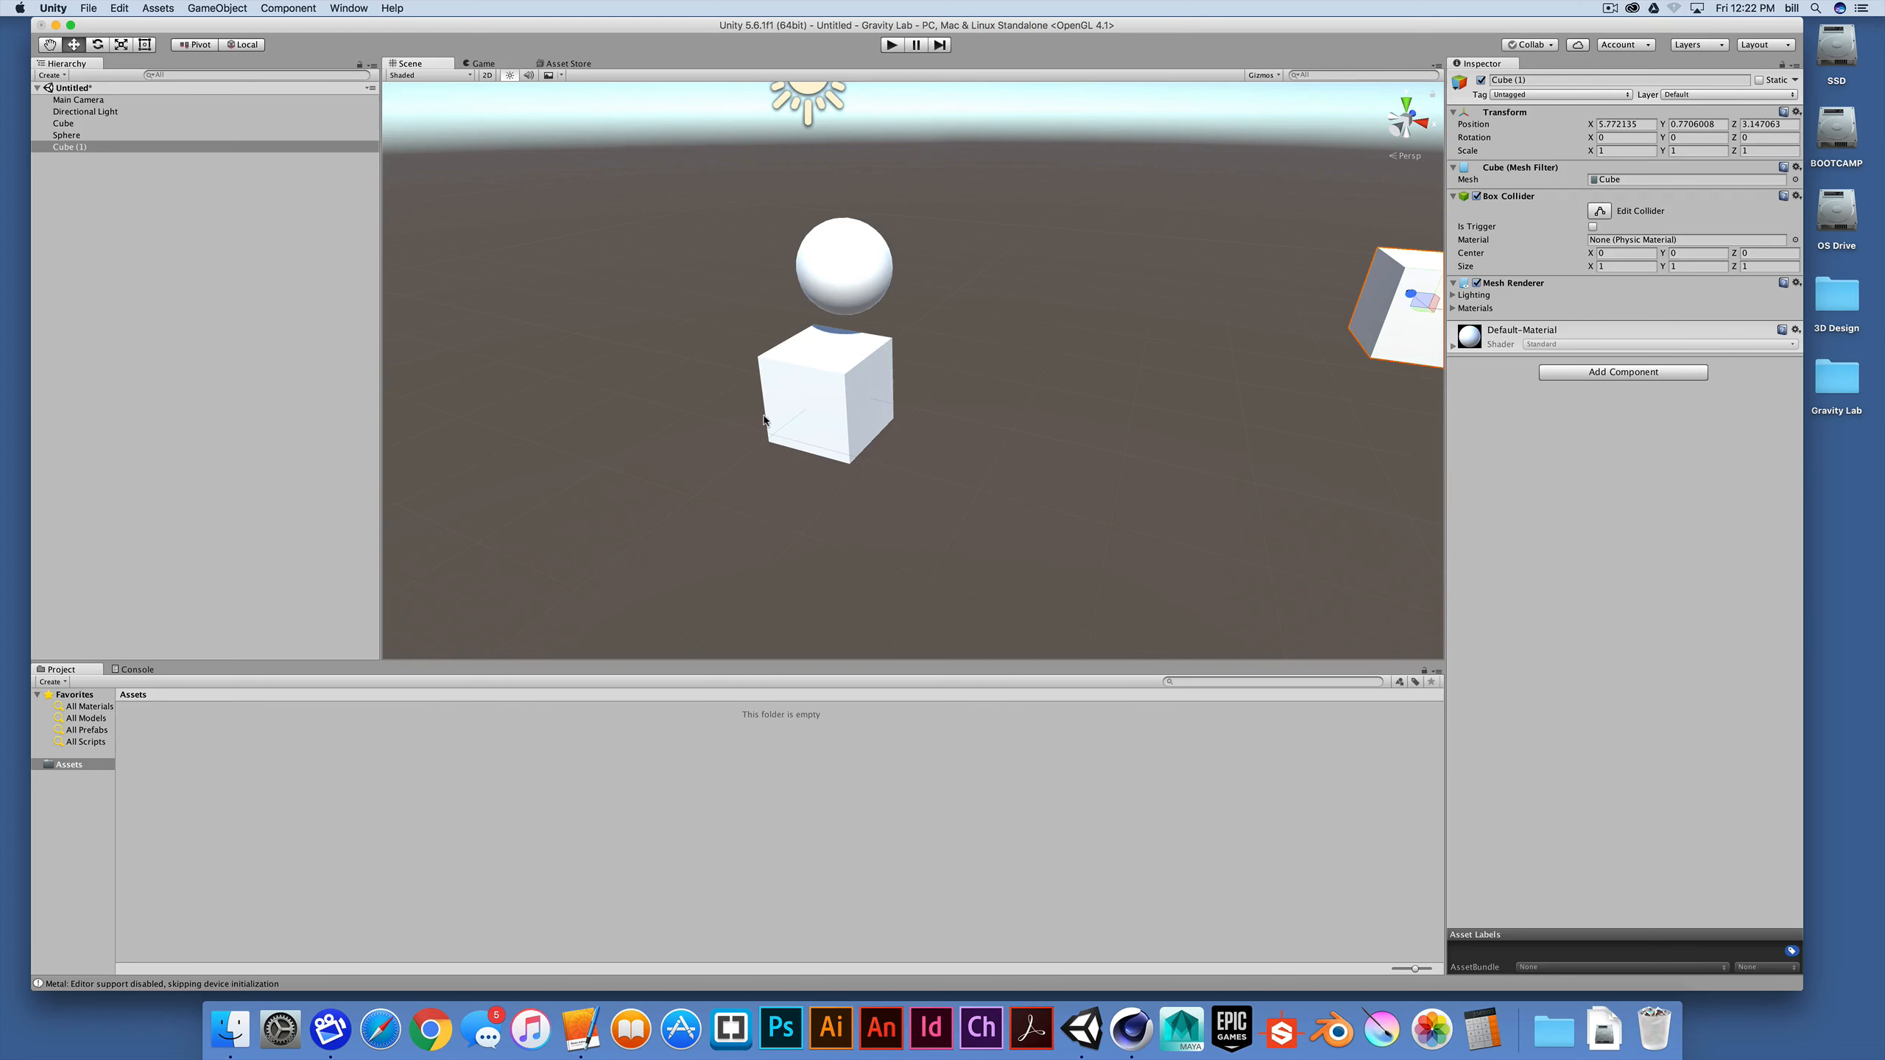
mouse_move(810, 402)
middle_mouse_down()
mouse_move(933, 416)
mouse_move(838, 385)
middle_mouse_up()
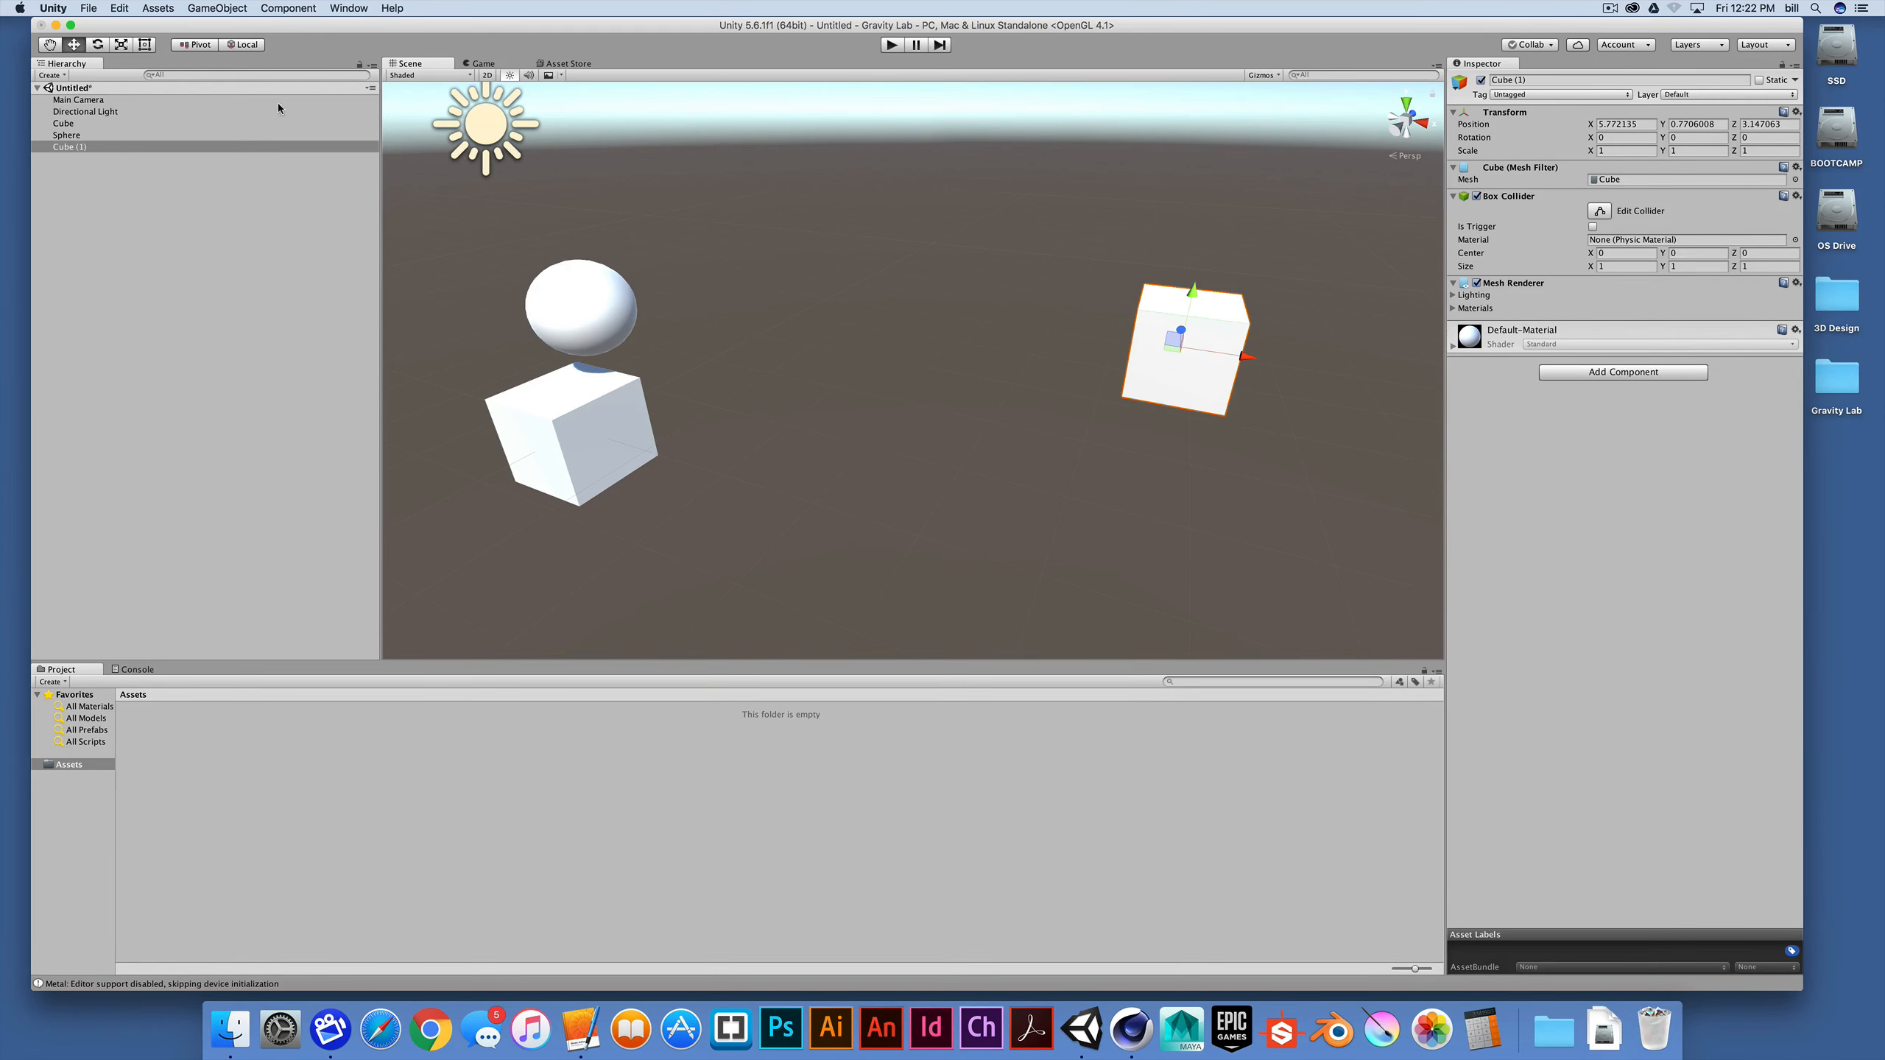
left_click(217, 7)
mouse_move(215, 56)
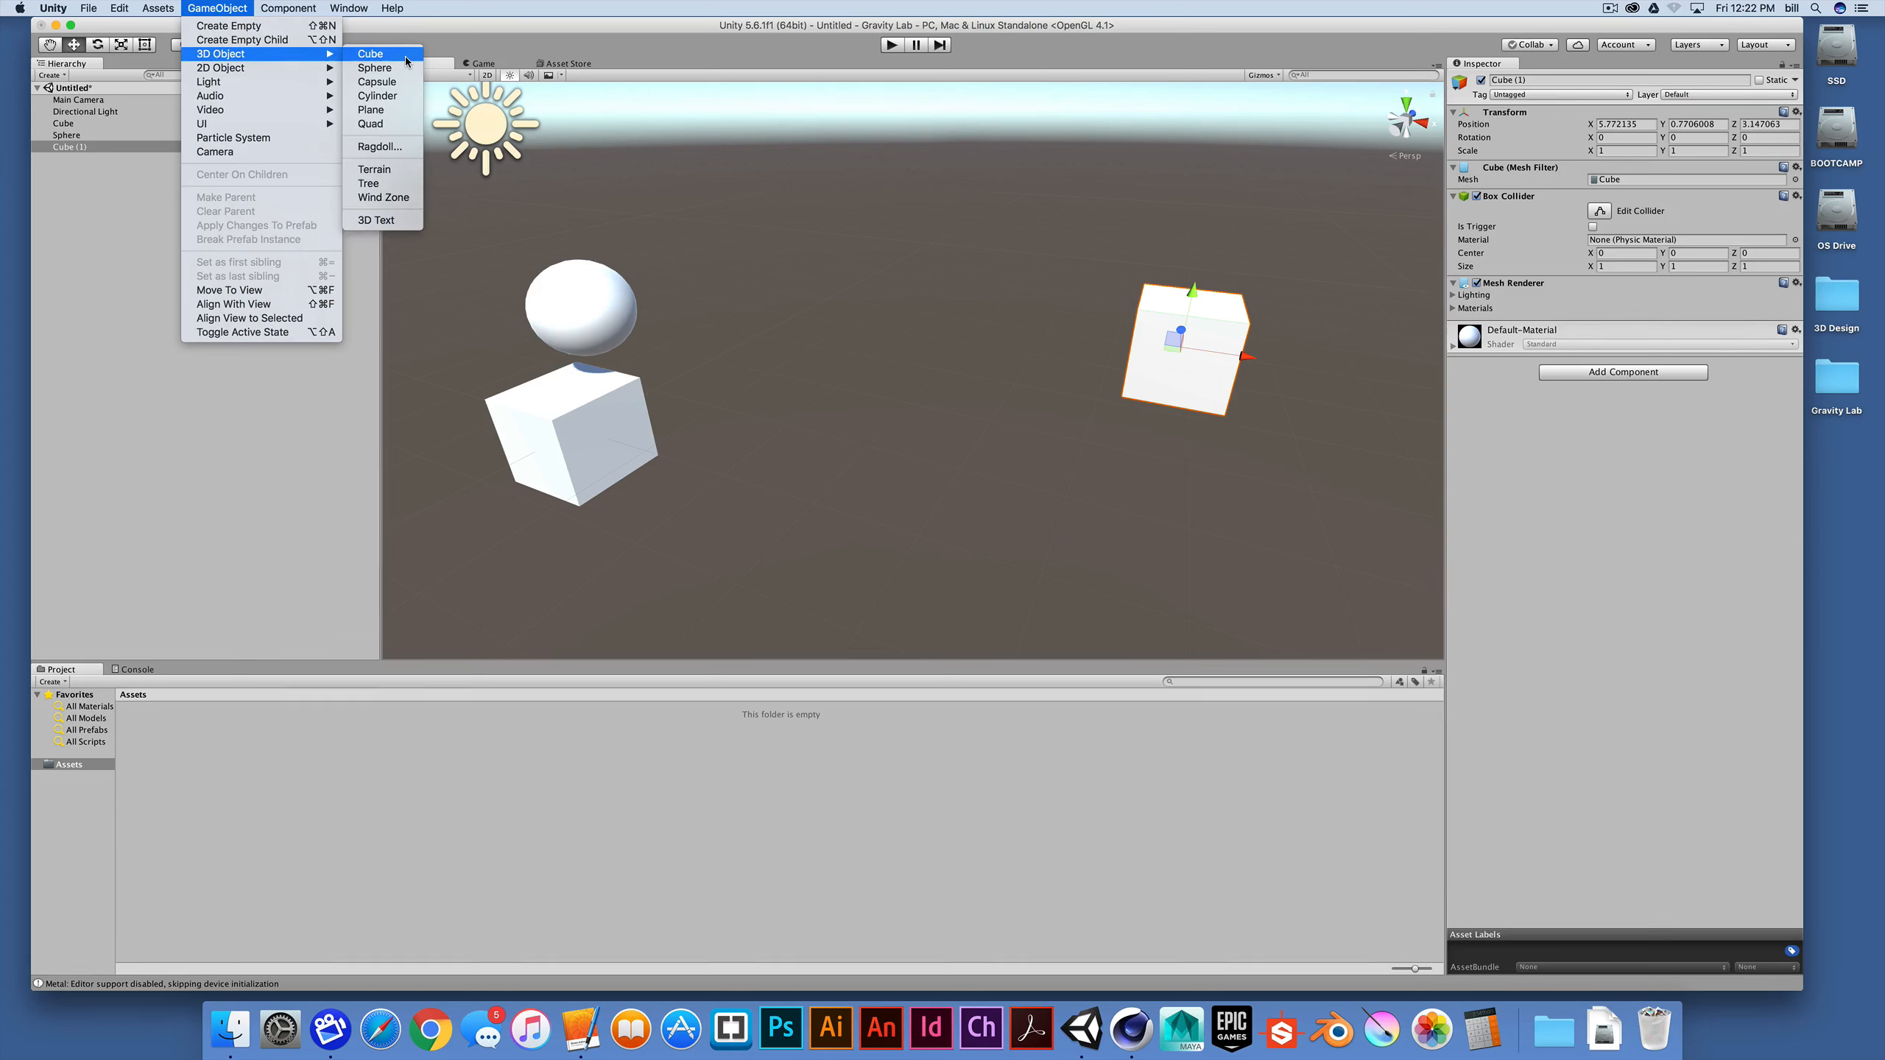
left_click(370, 53)
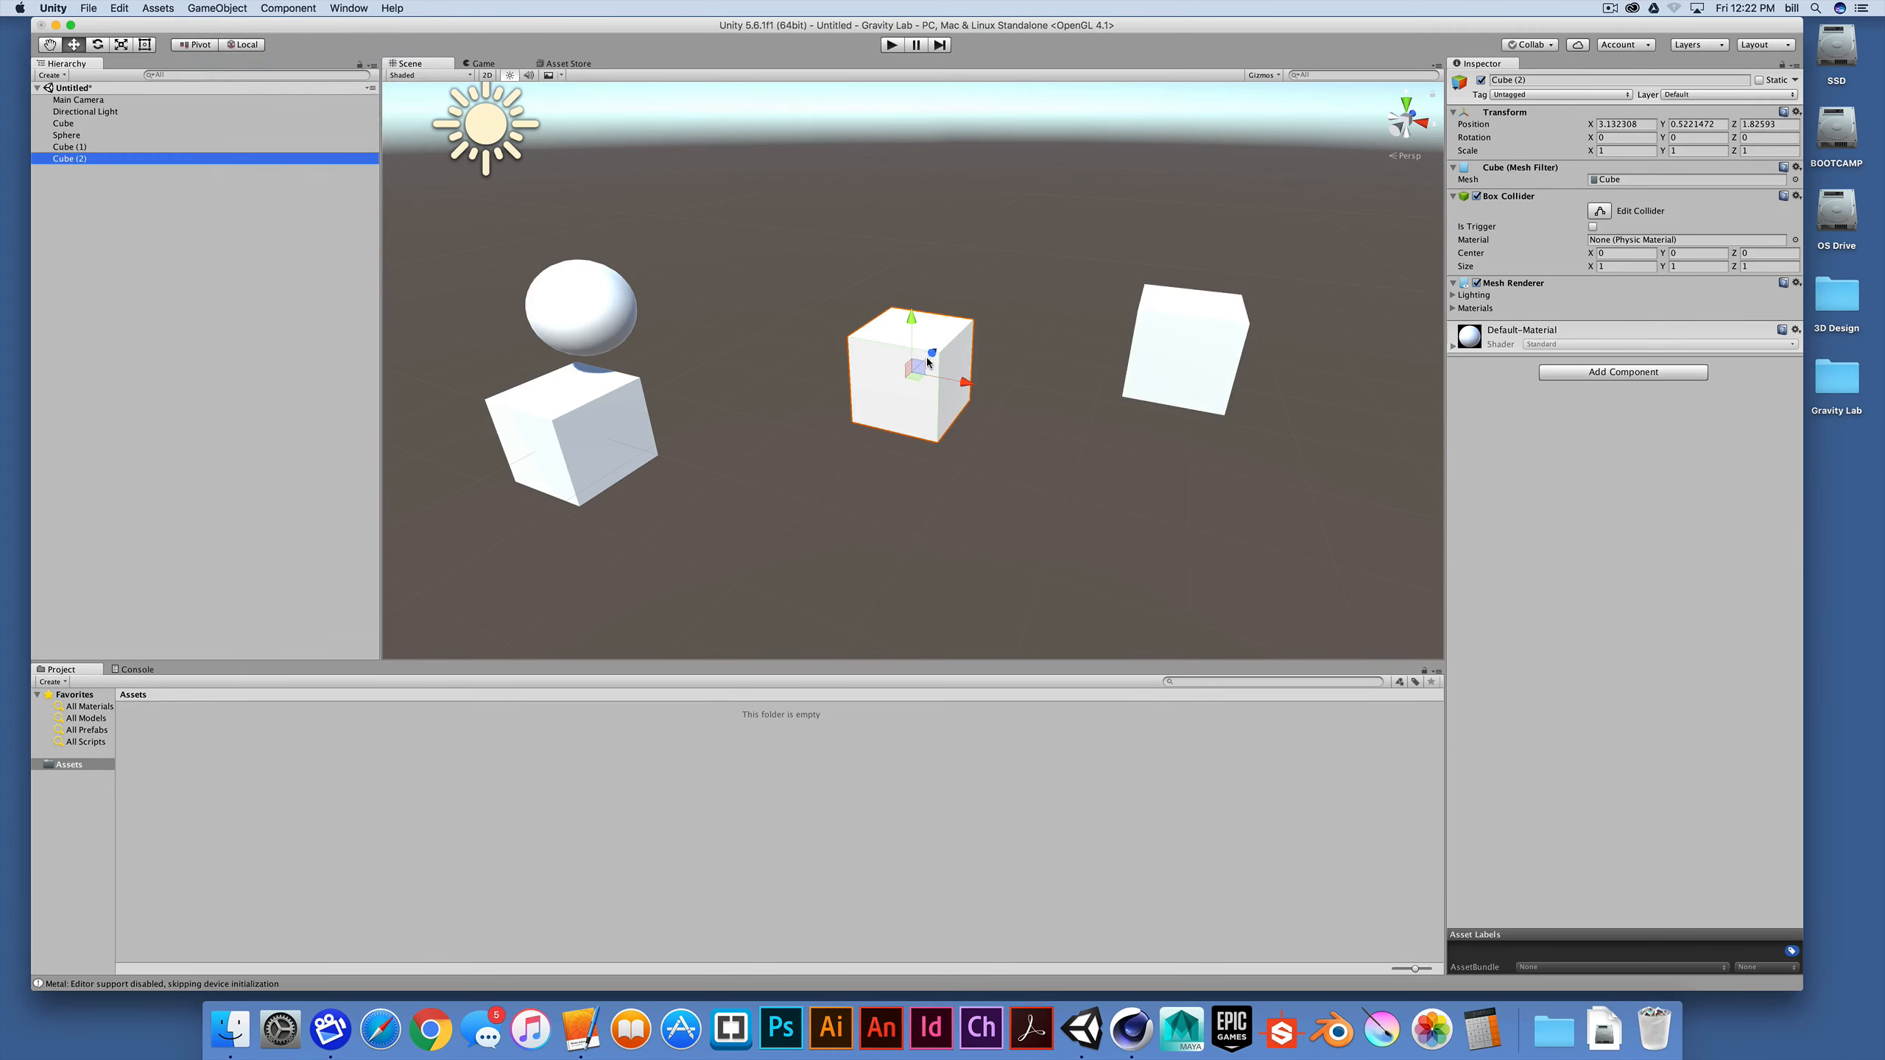
Step: Add a second sphere at the middle cube and raise it freehand to Y about 1.45
left_click(213, 6)
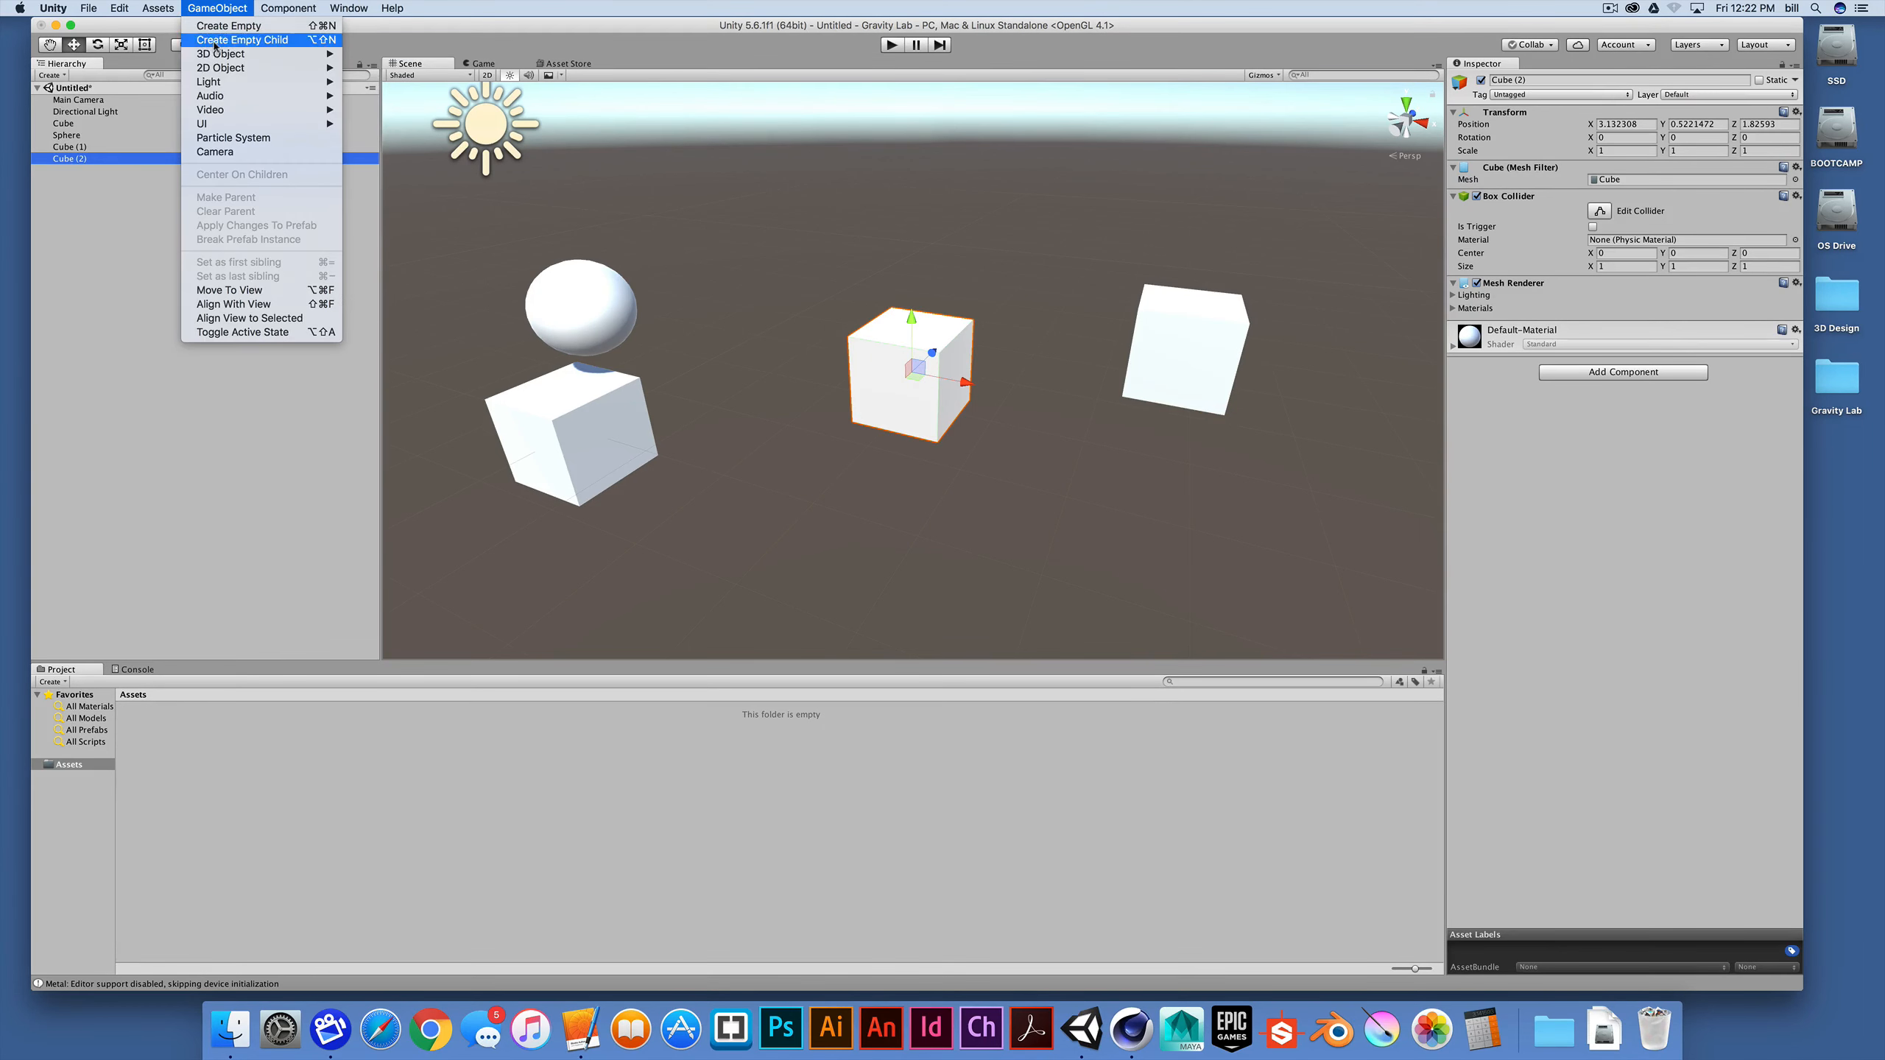
left_click(374, 68)
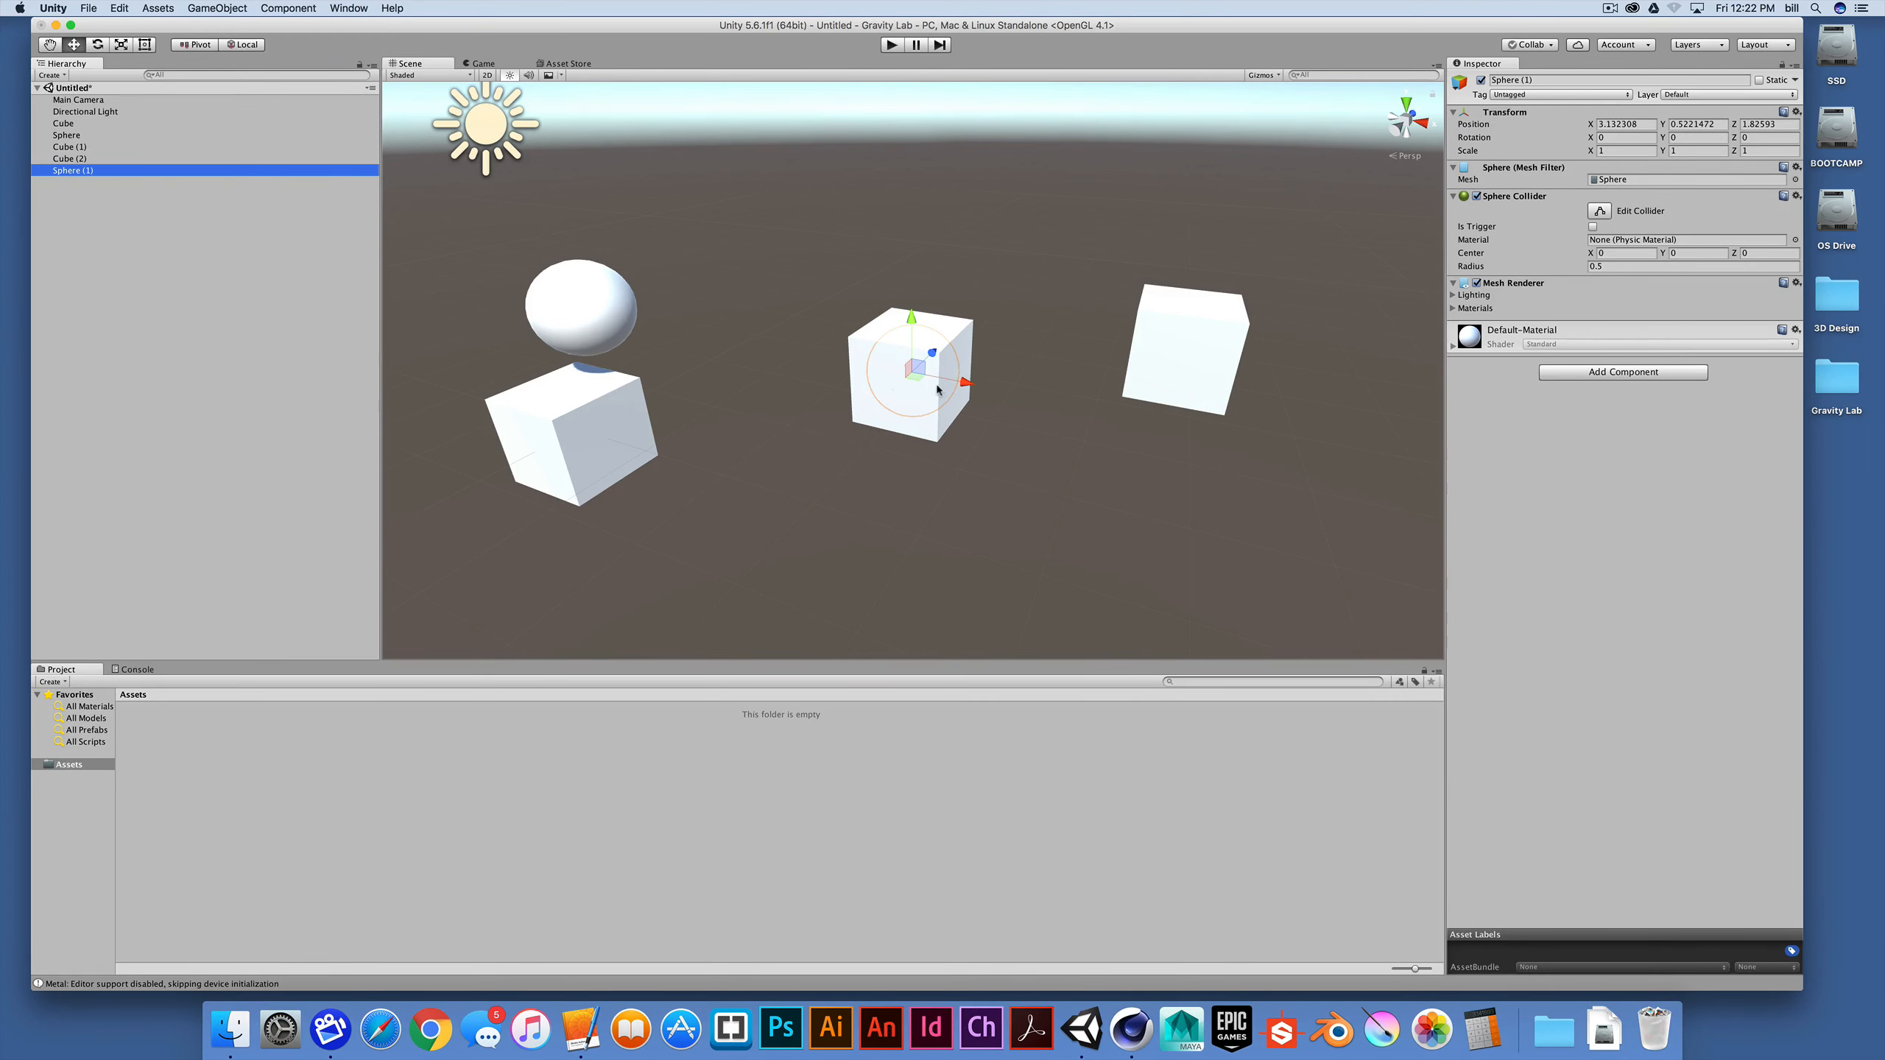
left_click_drag(910, 316, 898, 240)
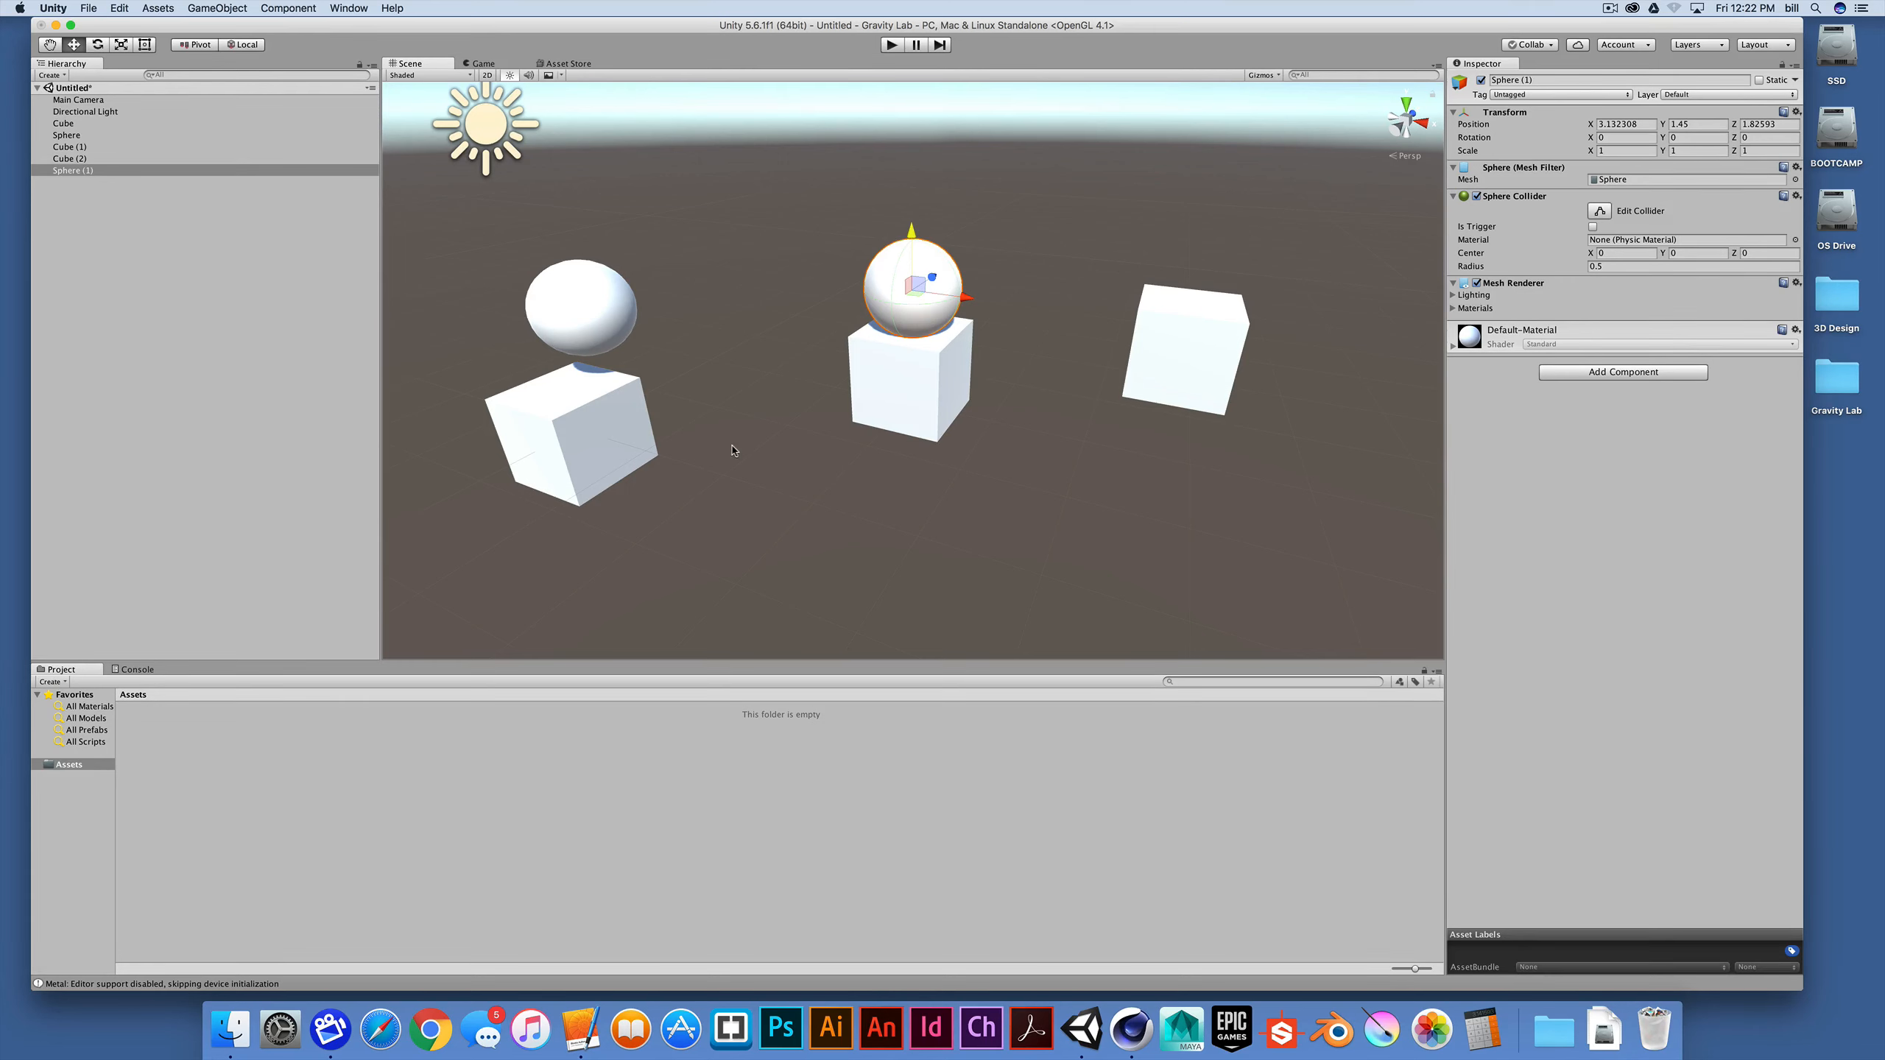
Step: Align the first sphere with the cube at the origin by setting its X and Z positions to 0
middle_click_drag(713, 438, 778, 422)
left_click(679, 408)
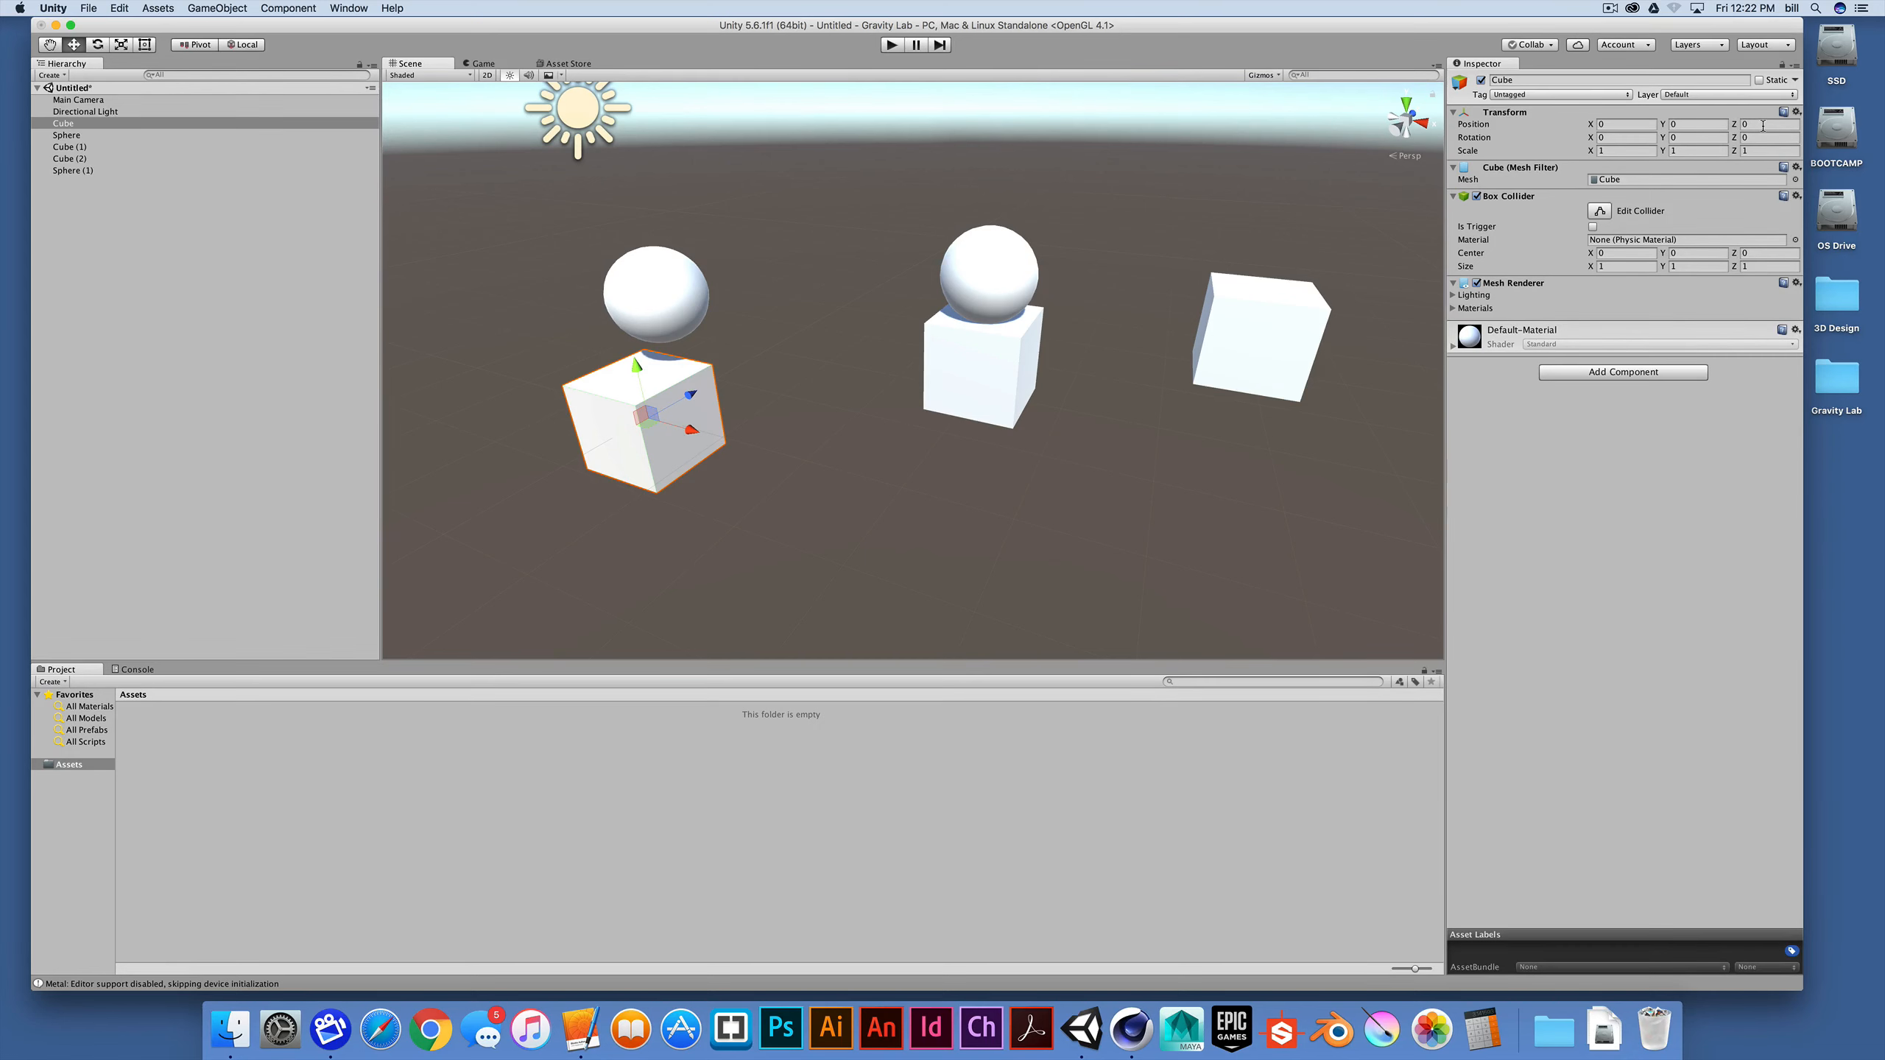
left_click(662, 279)
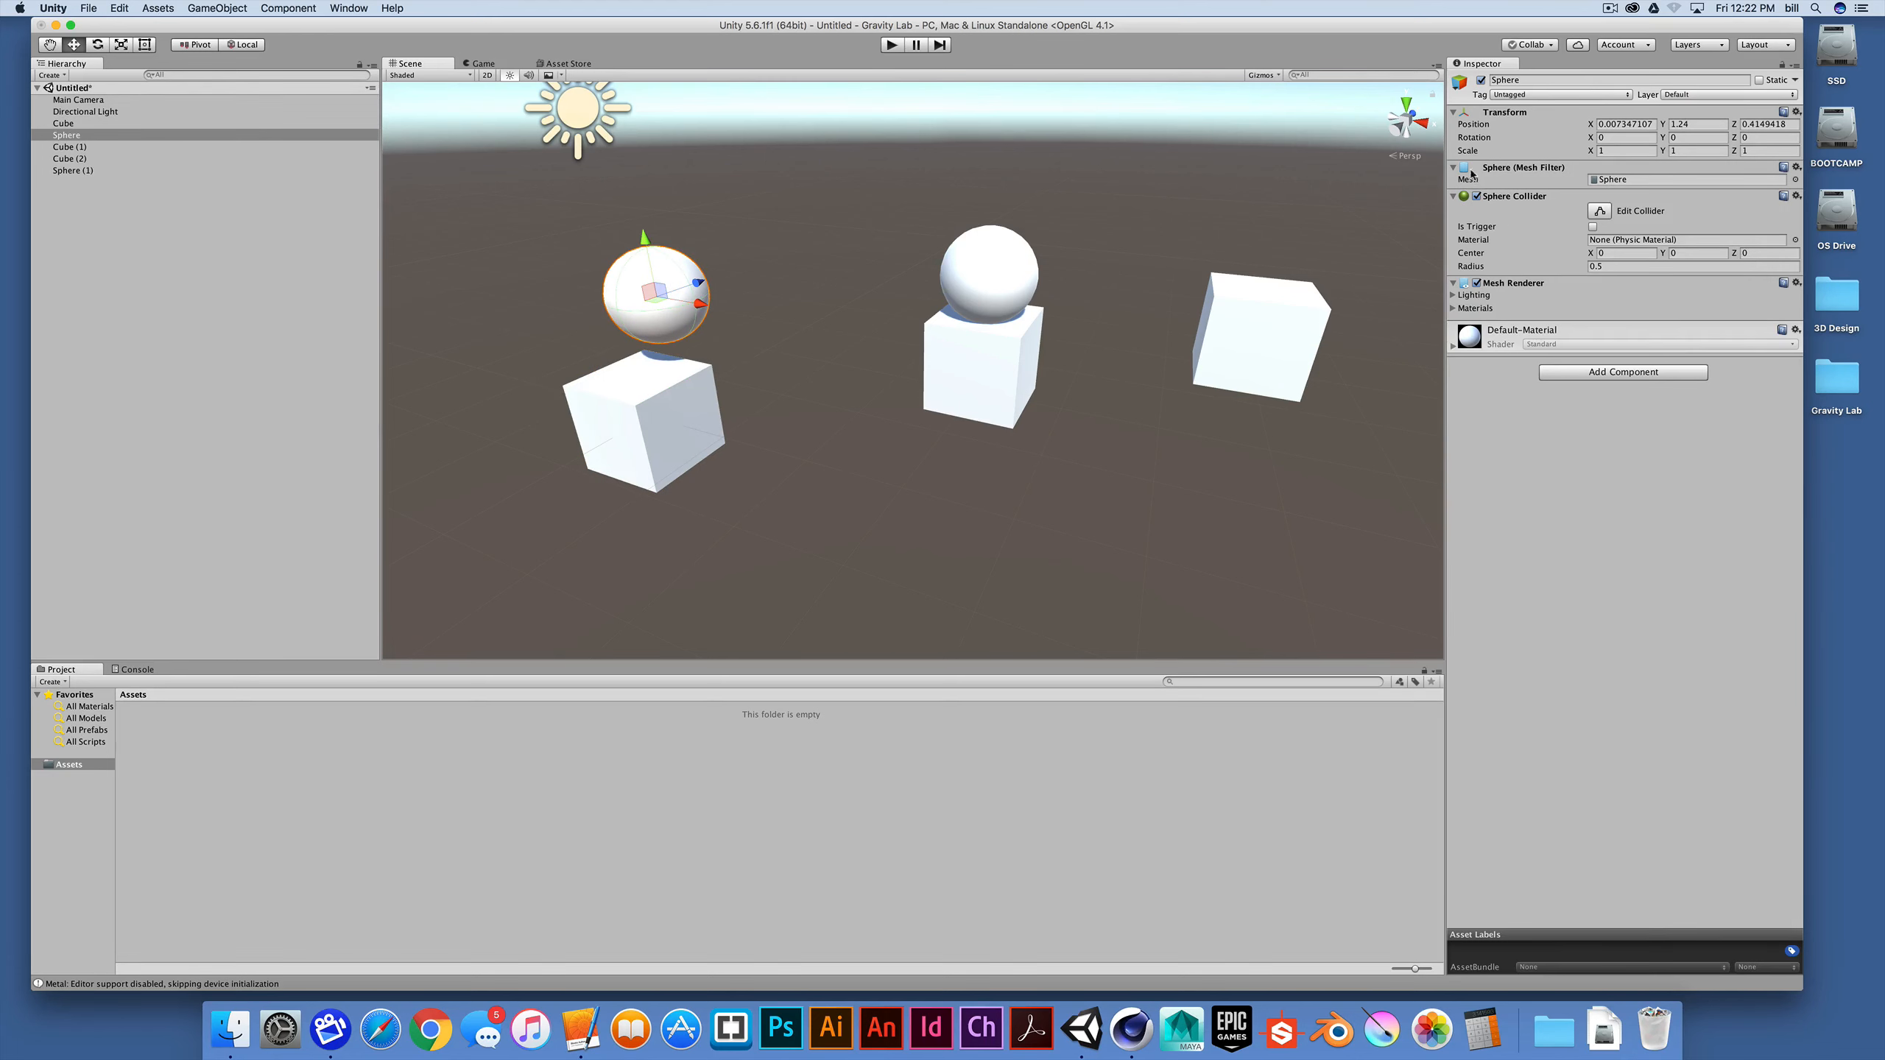
left_click(1627, 126)
type("0")
key("Tab")
key("Tab")
type("0")
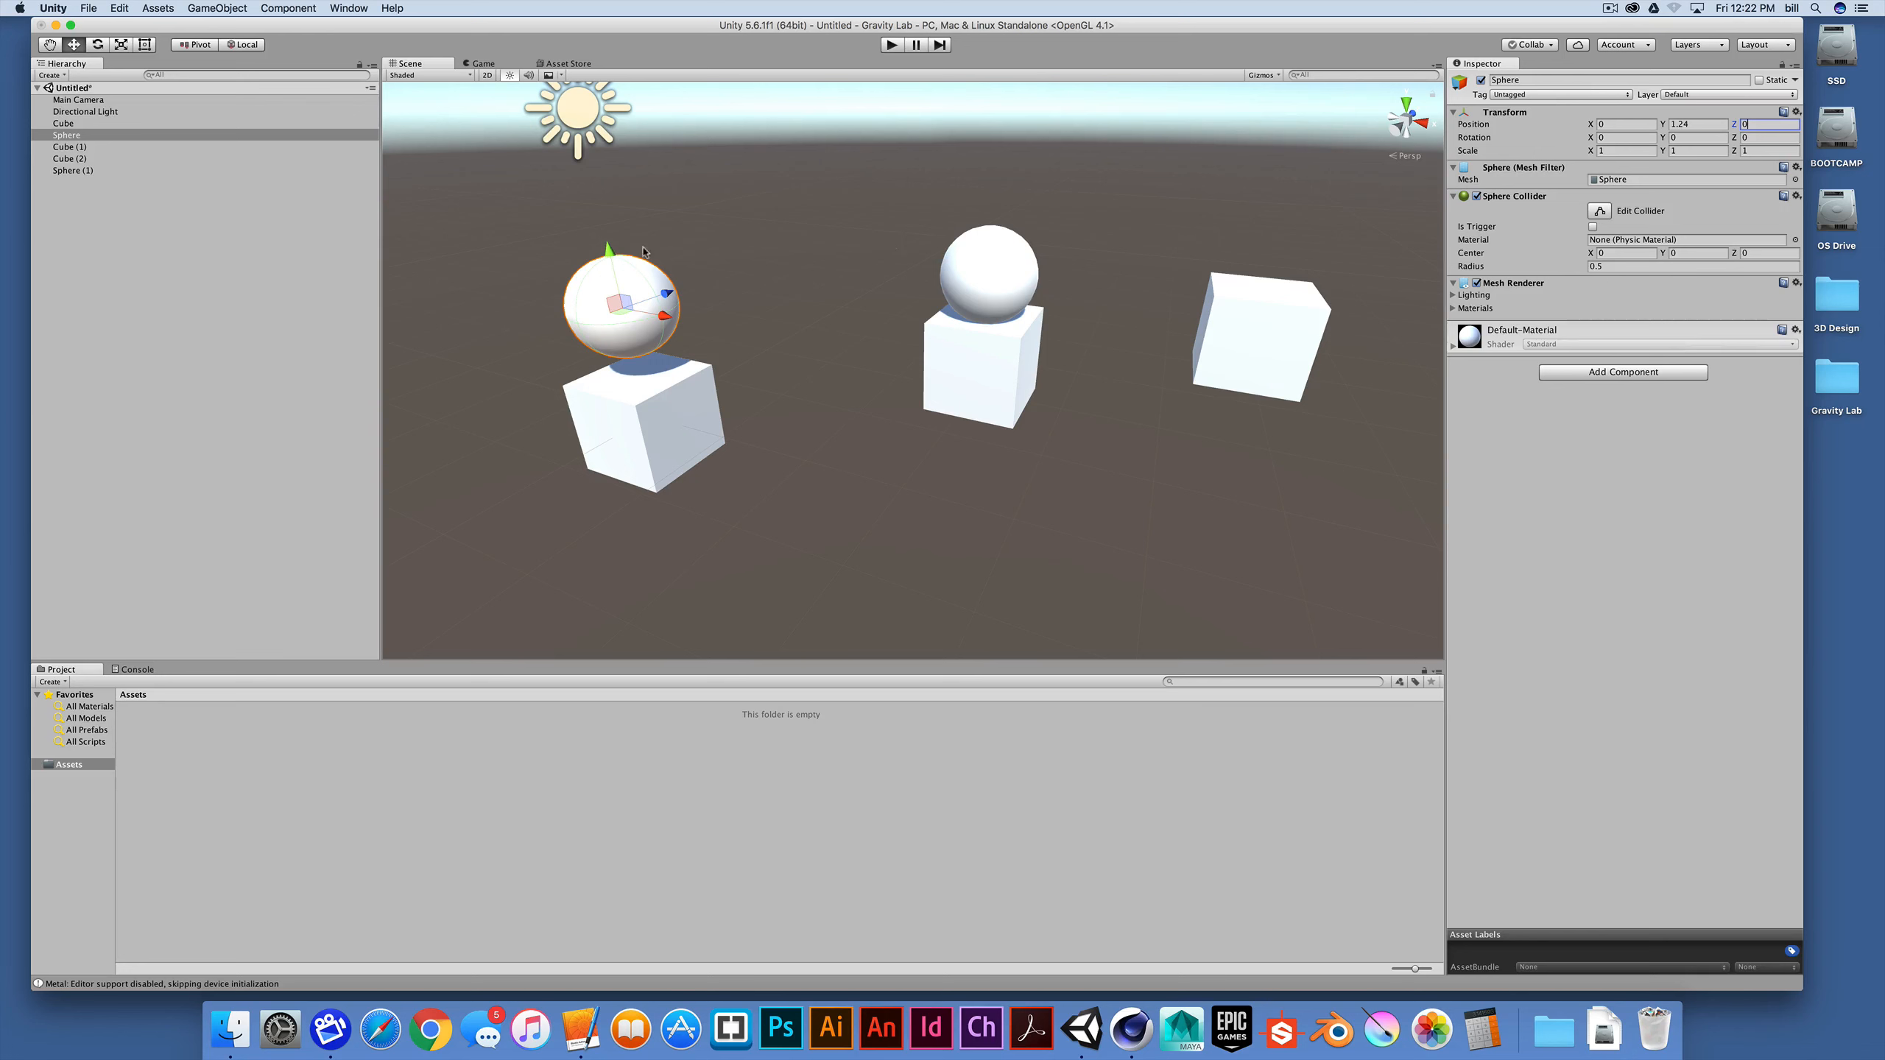
Step: Lower the first sphere freehand onto its cube to Y about 0.887 and inspect it from another angle
left_click_drag(609, 250, 608, 259)
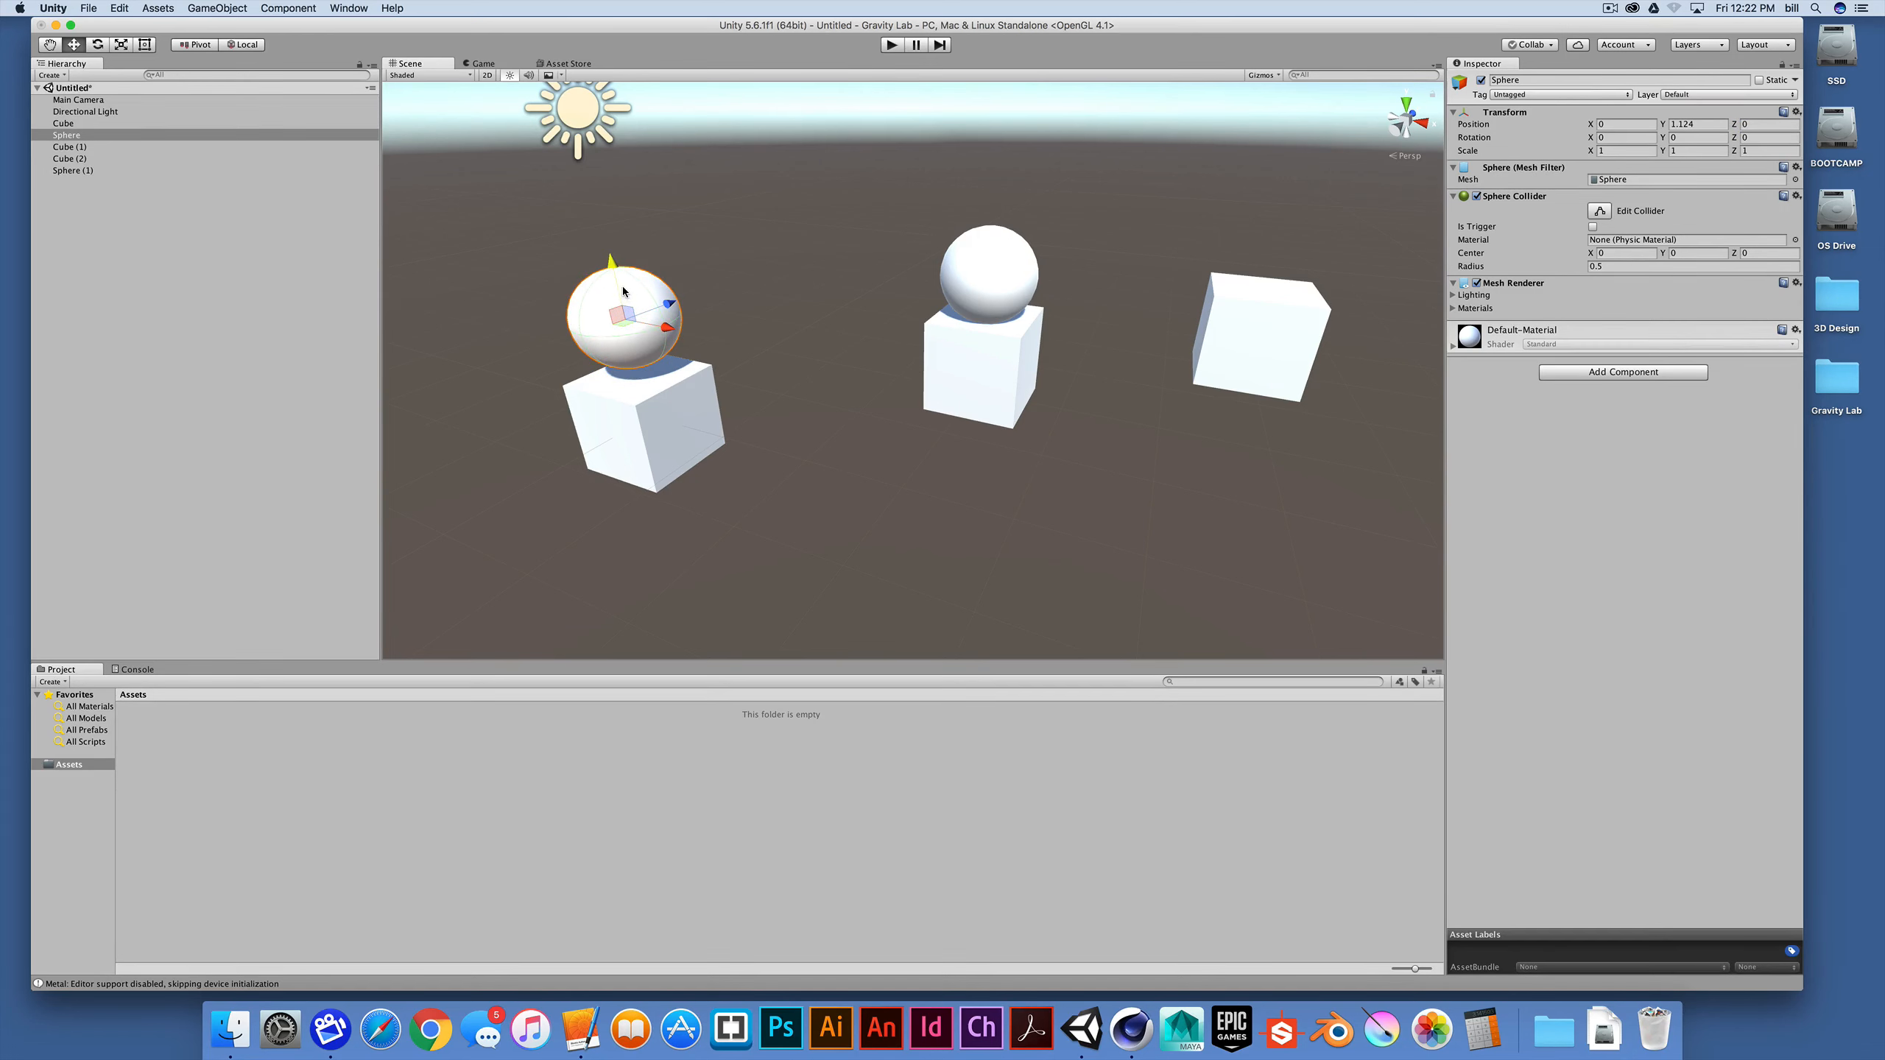
mouse_move(623, 291)
left_mouse_down()
mouse_move(642, 331)
mouse_move(633, 280)
left_mouse_up()
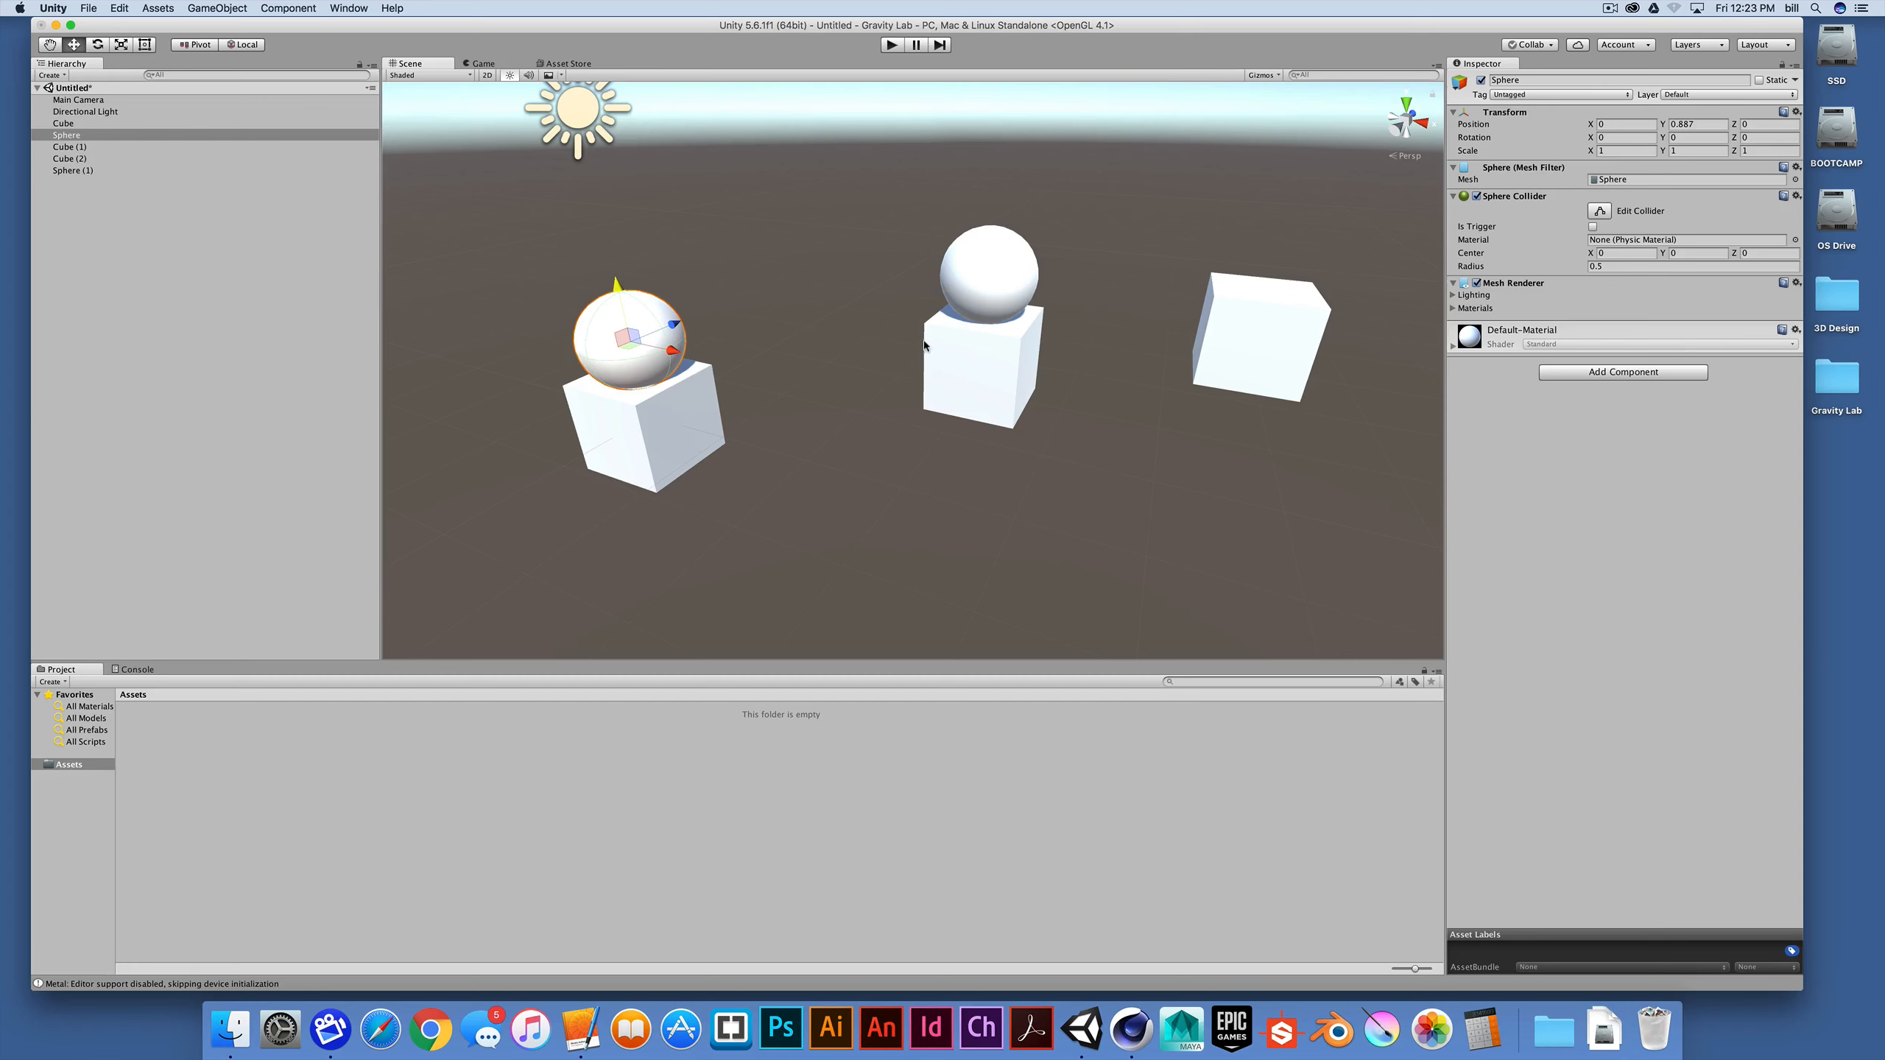
left_click_drag(735, 405, 772, 387, "alt")
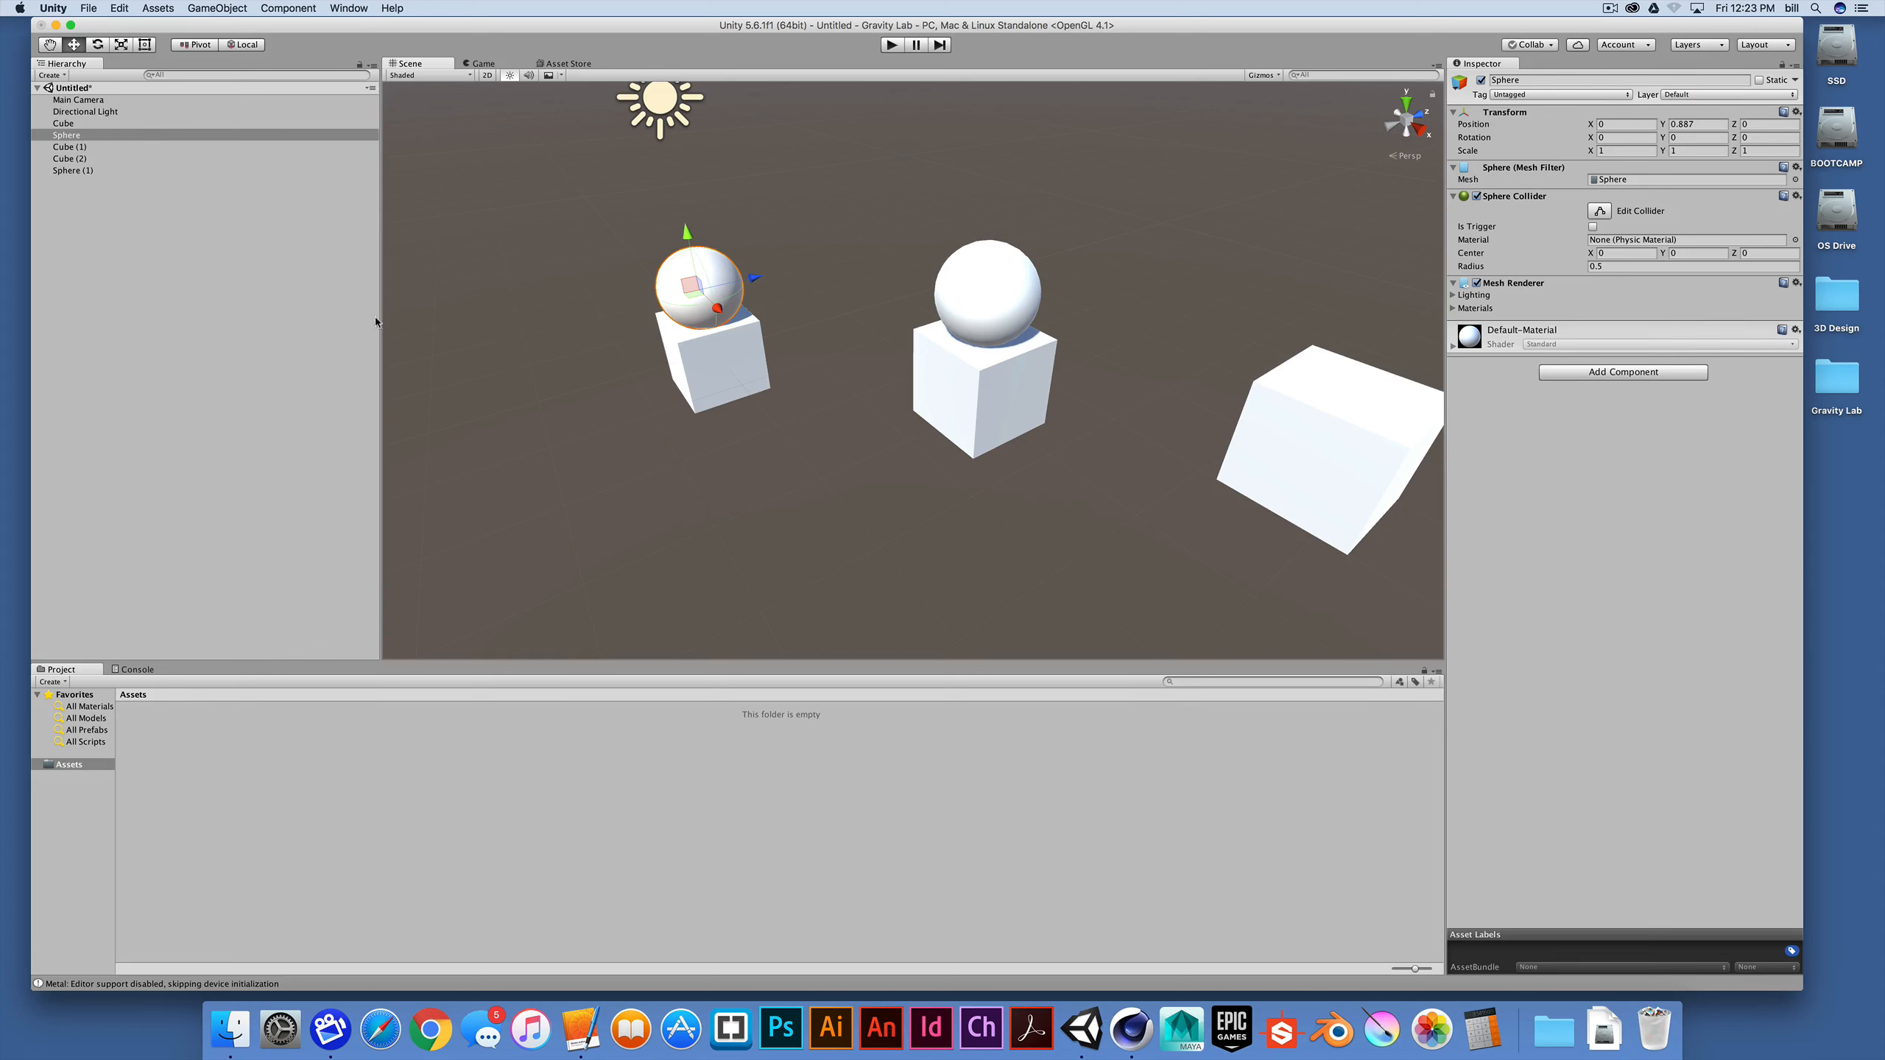
Step: Delete the middle cube, Cube (2), and the sphere above it
left_click(73, 160)
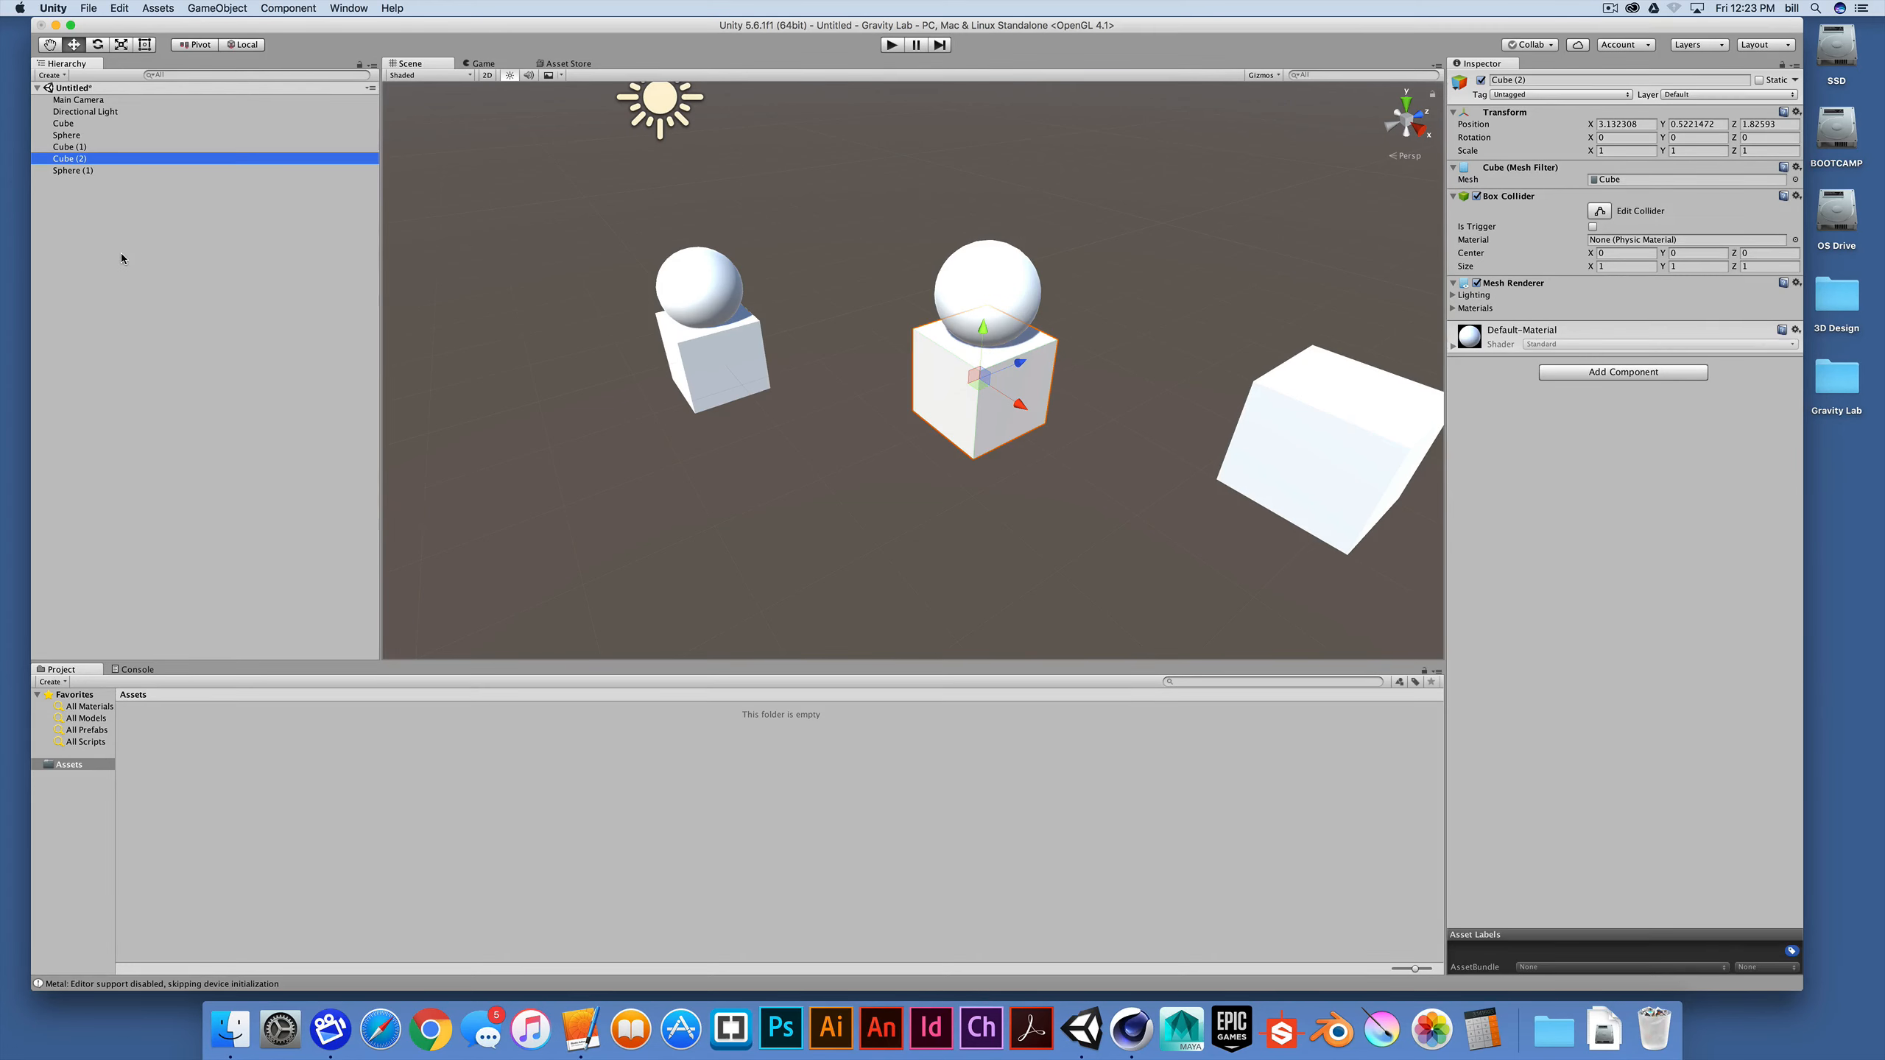
right_click(64, 159)
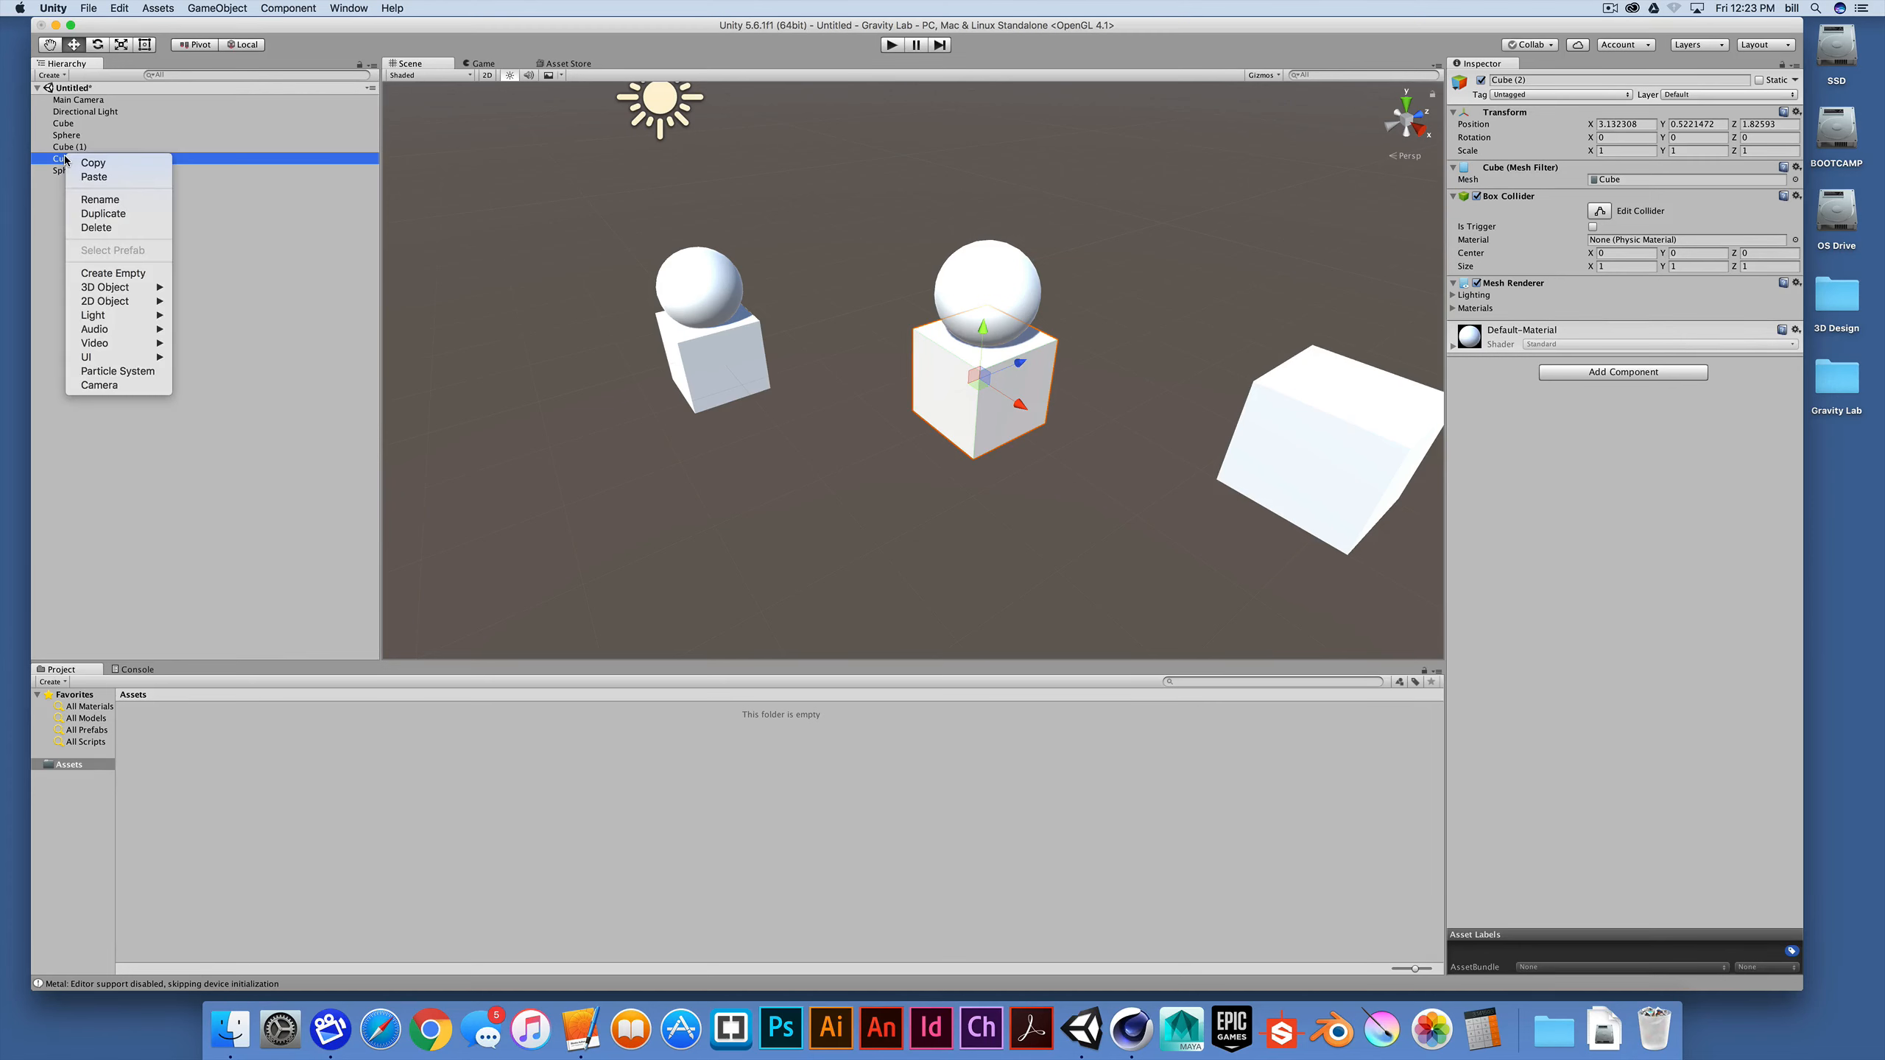
left_click(105, 231)
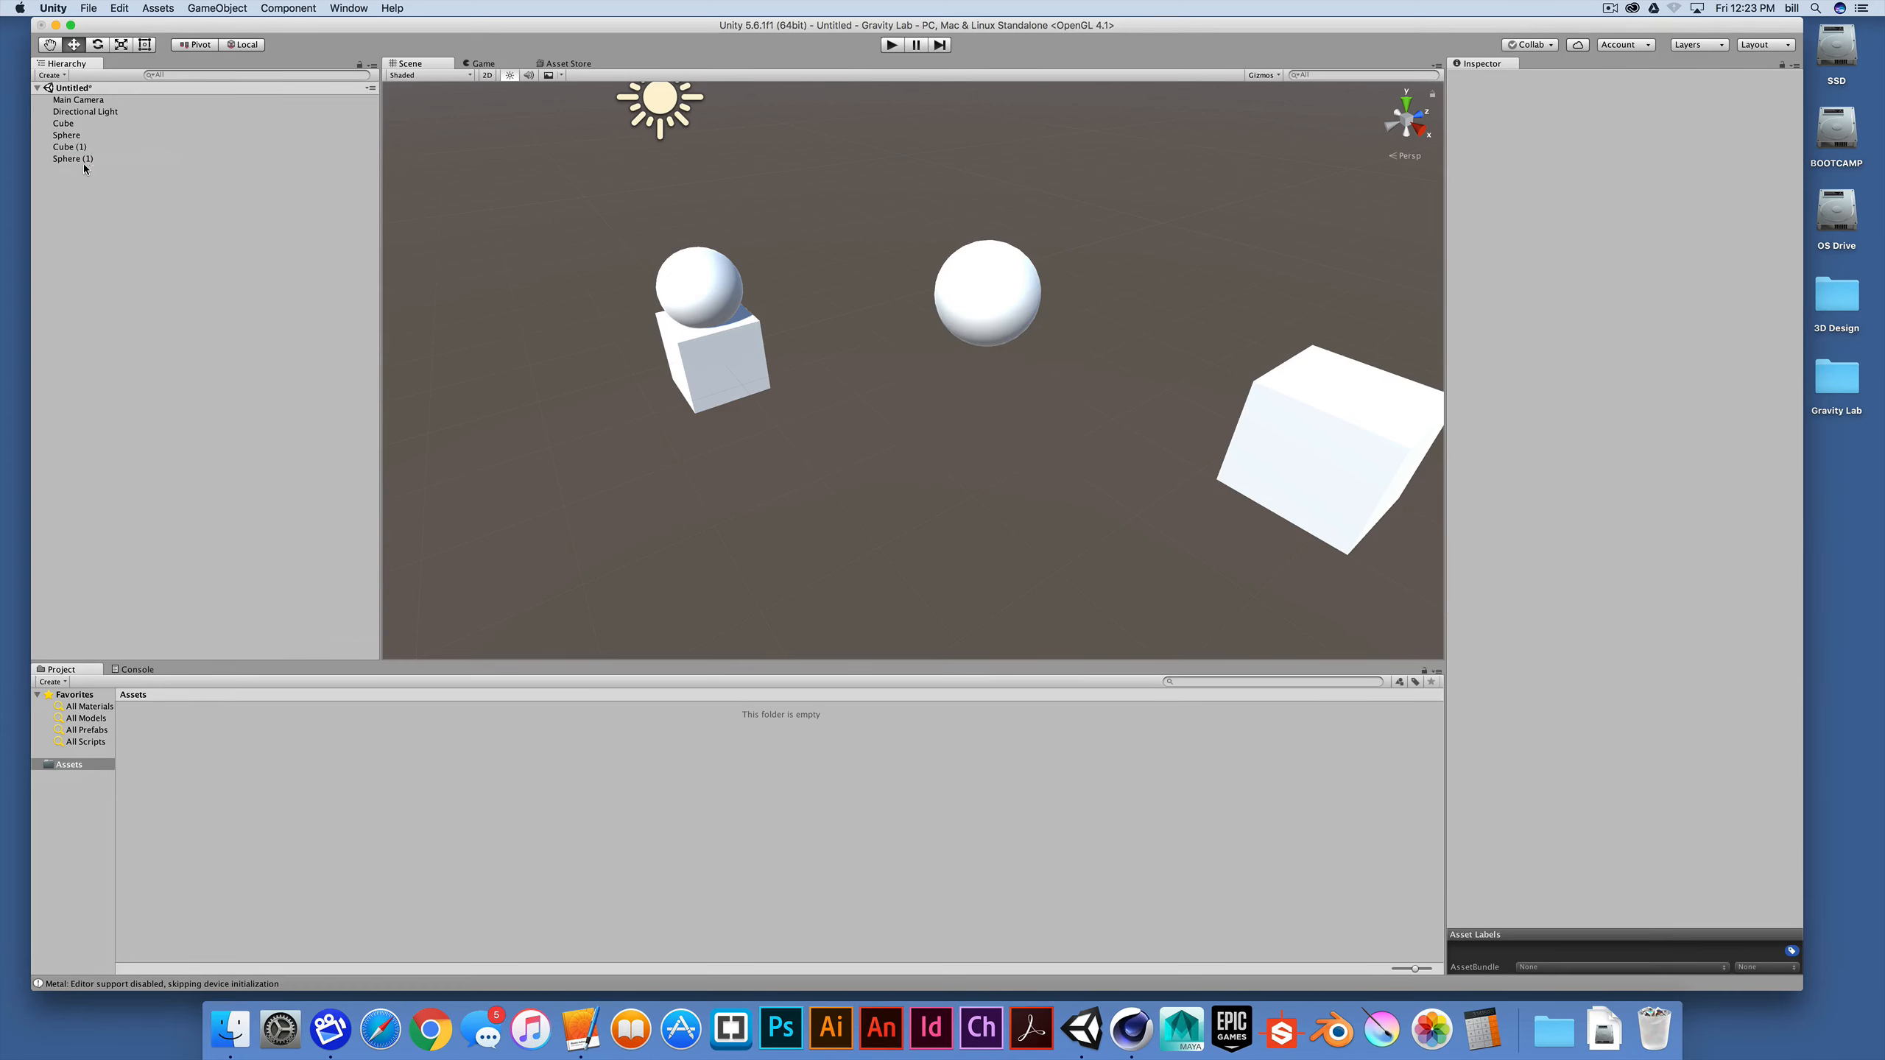
left_click(1003, 314)
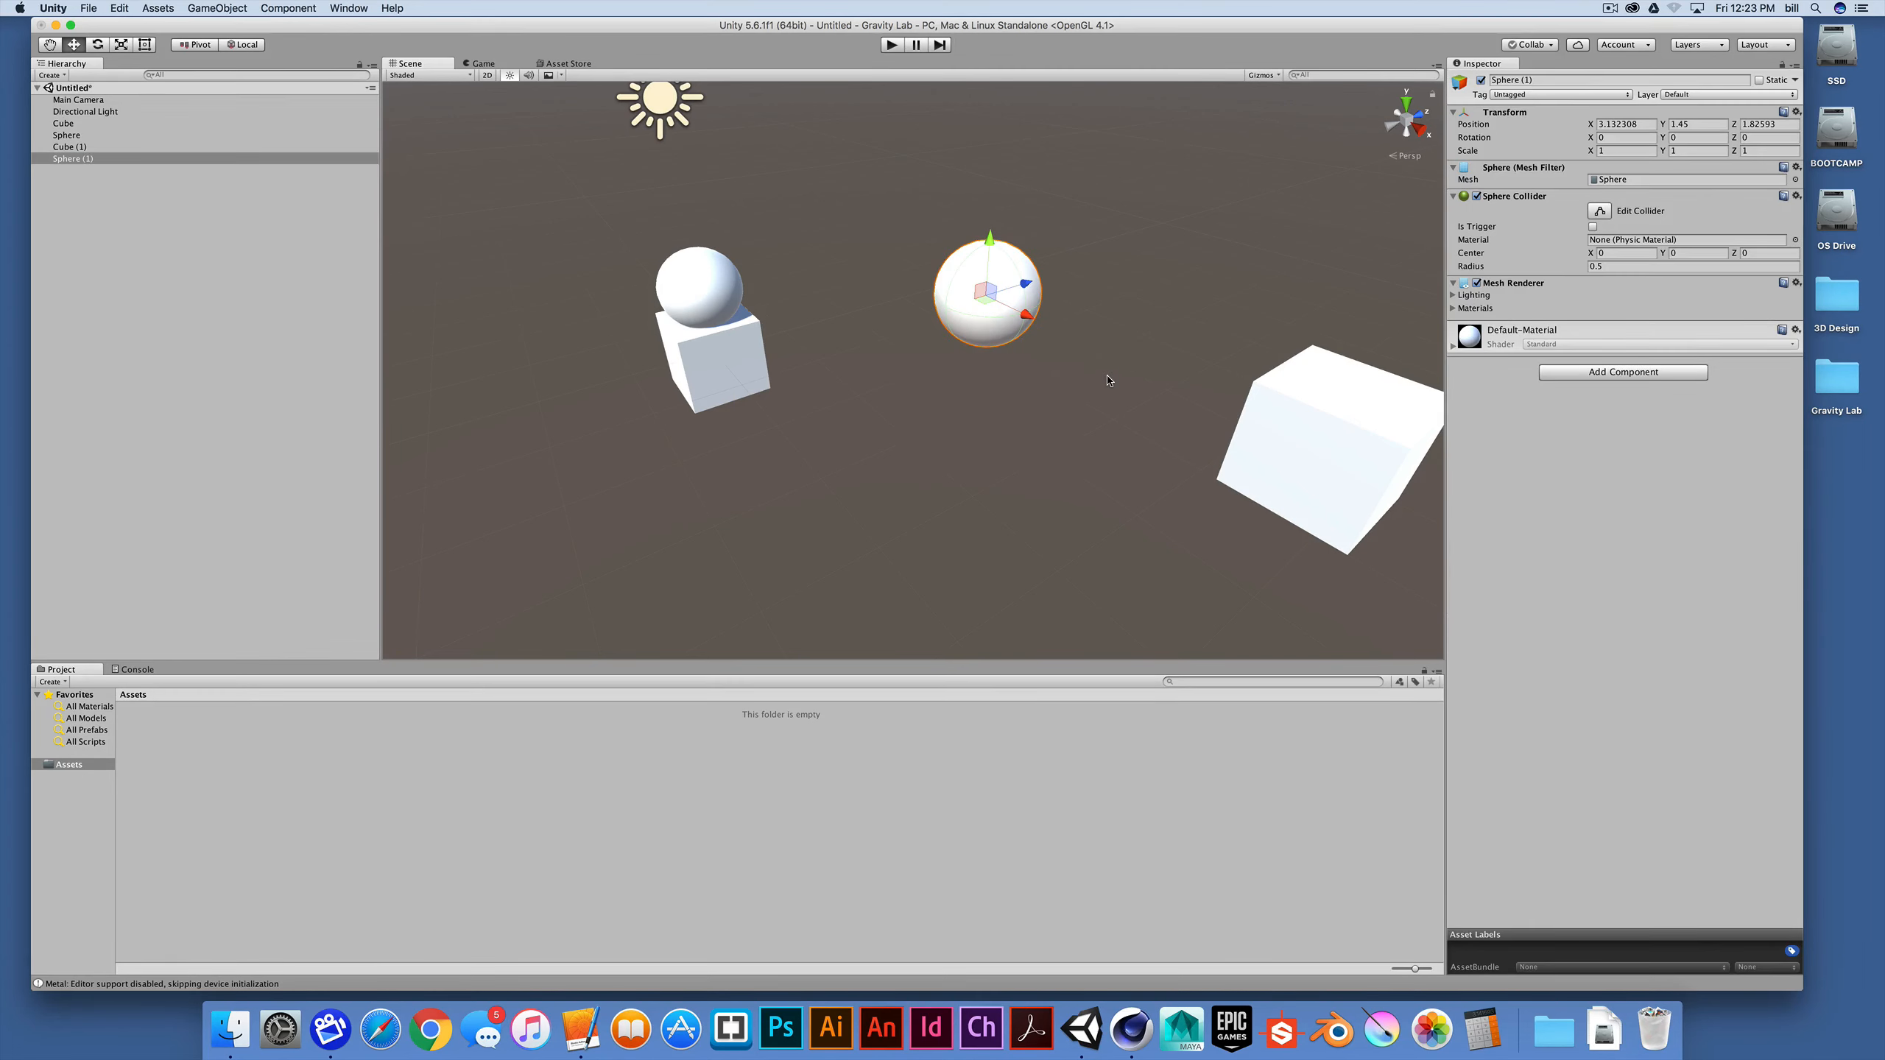
key("super+BackSpace")
Step: Set the X position of Cube (1) to 0 and delete that cube
left_click(1342, 434)
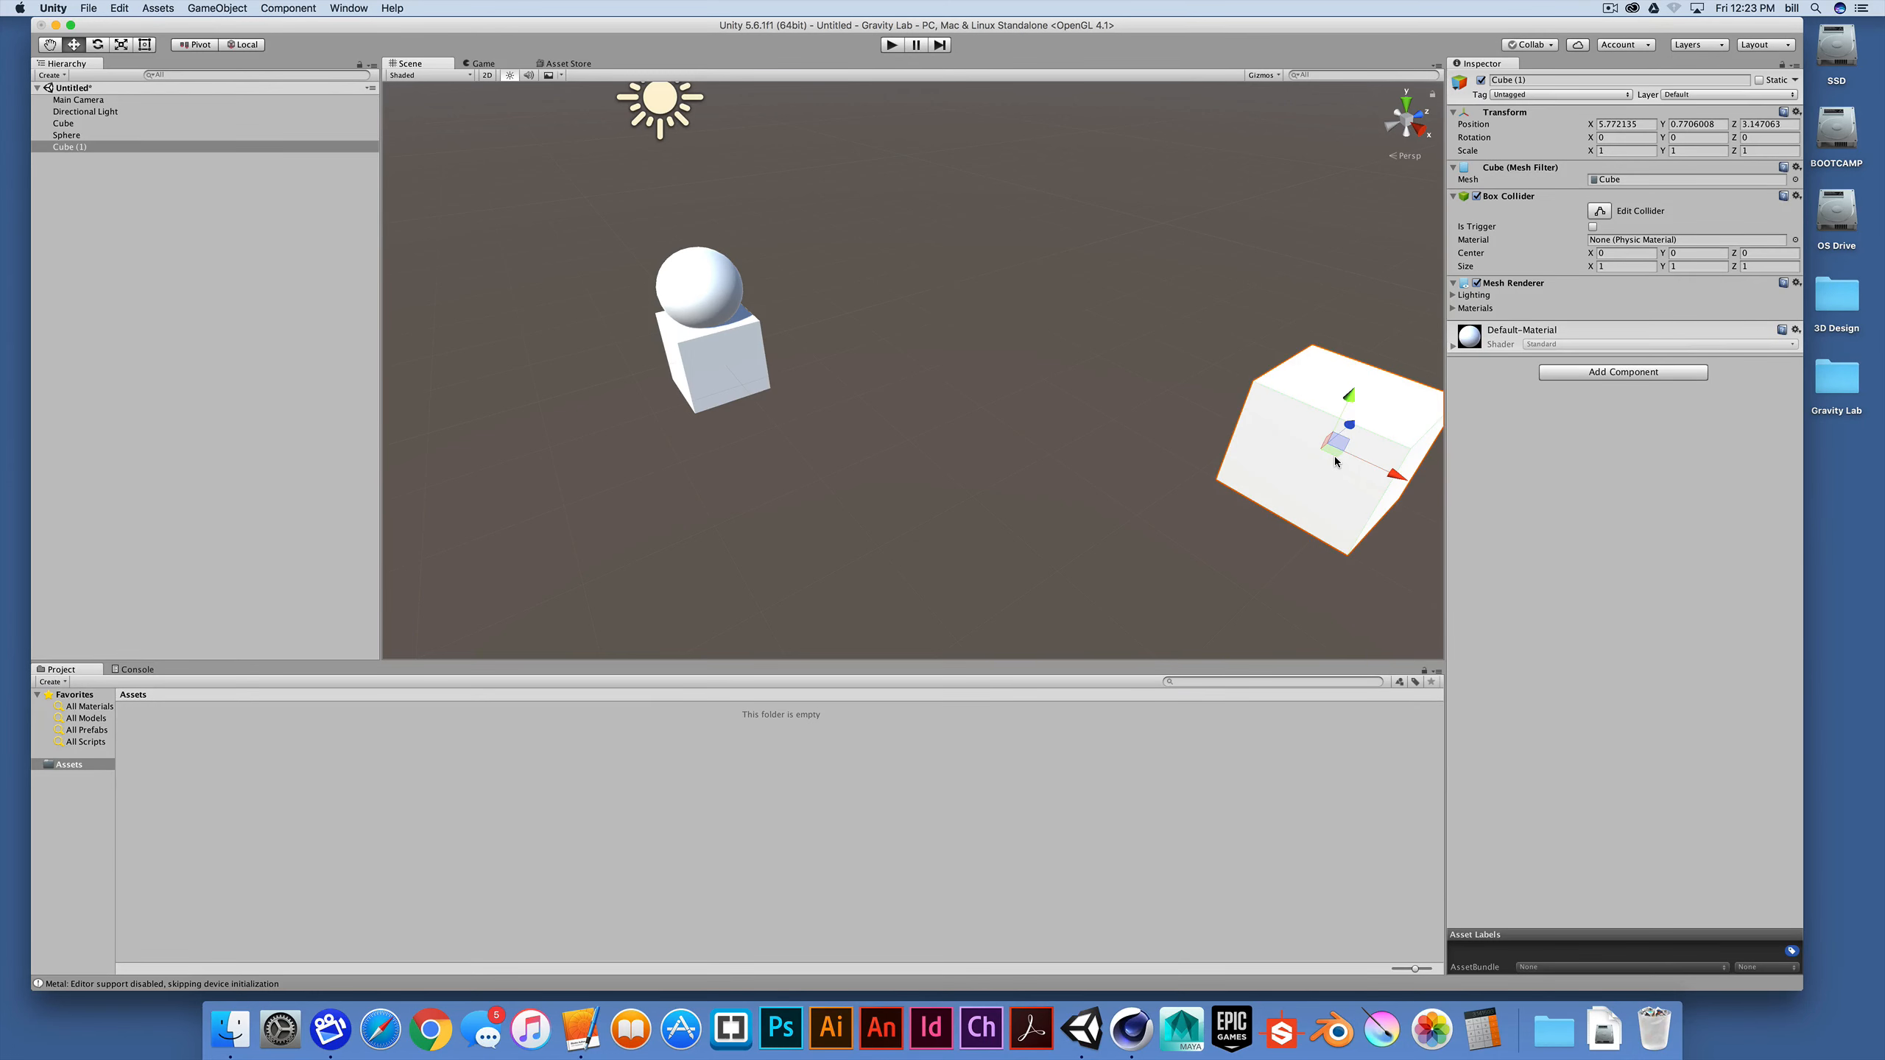
left_click(1644, 125)
type("0")
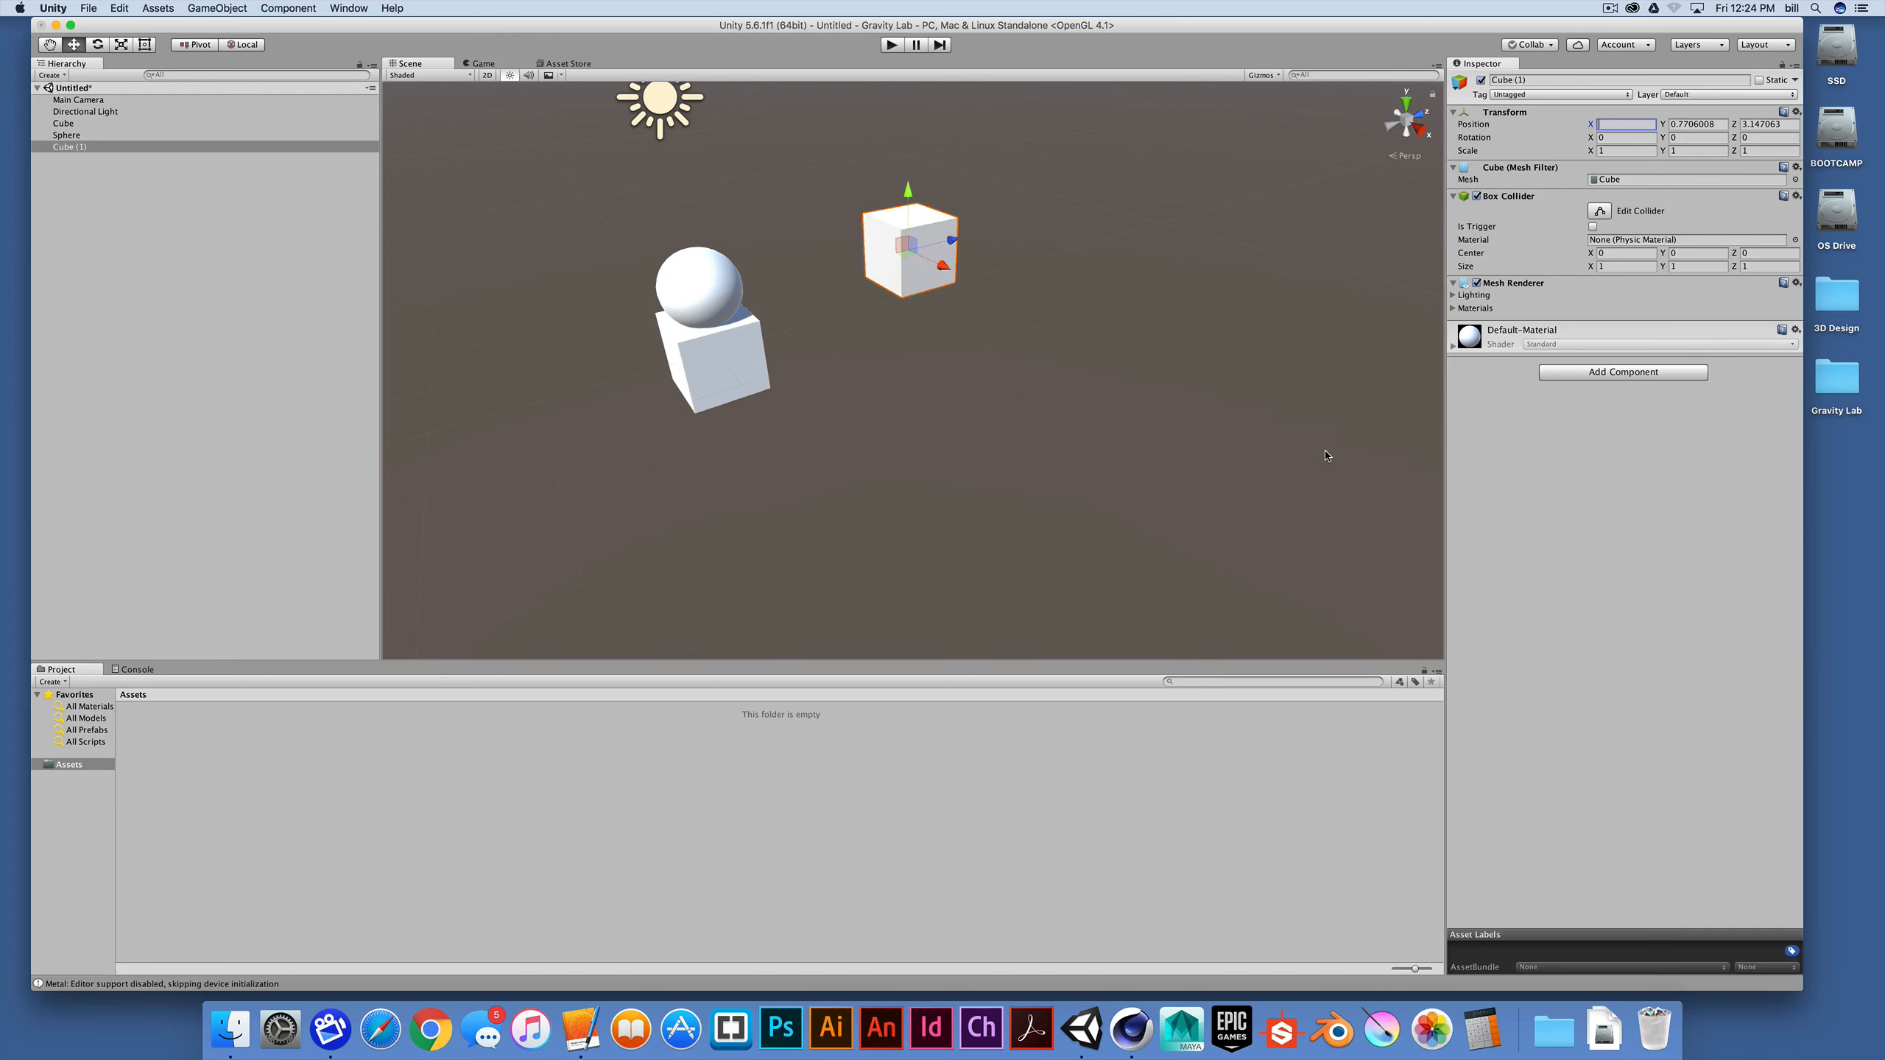
key("Return")
key("super+BackSpace")
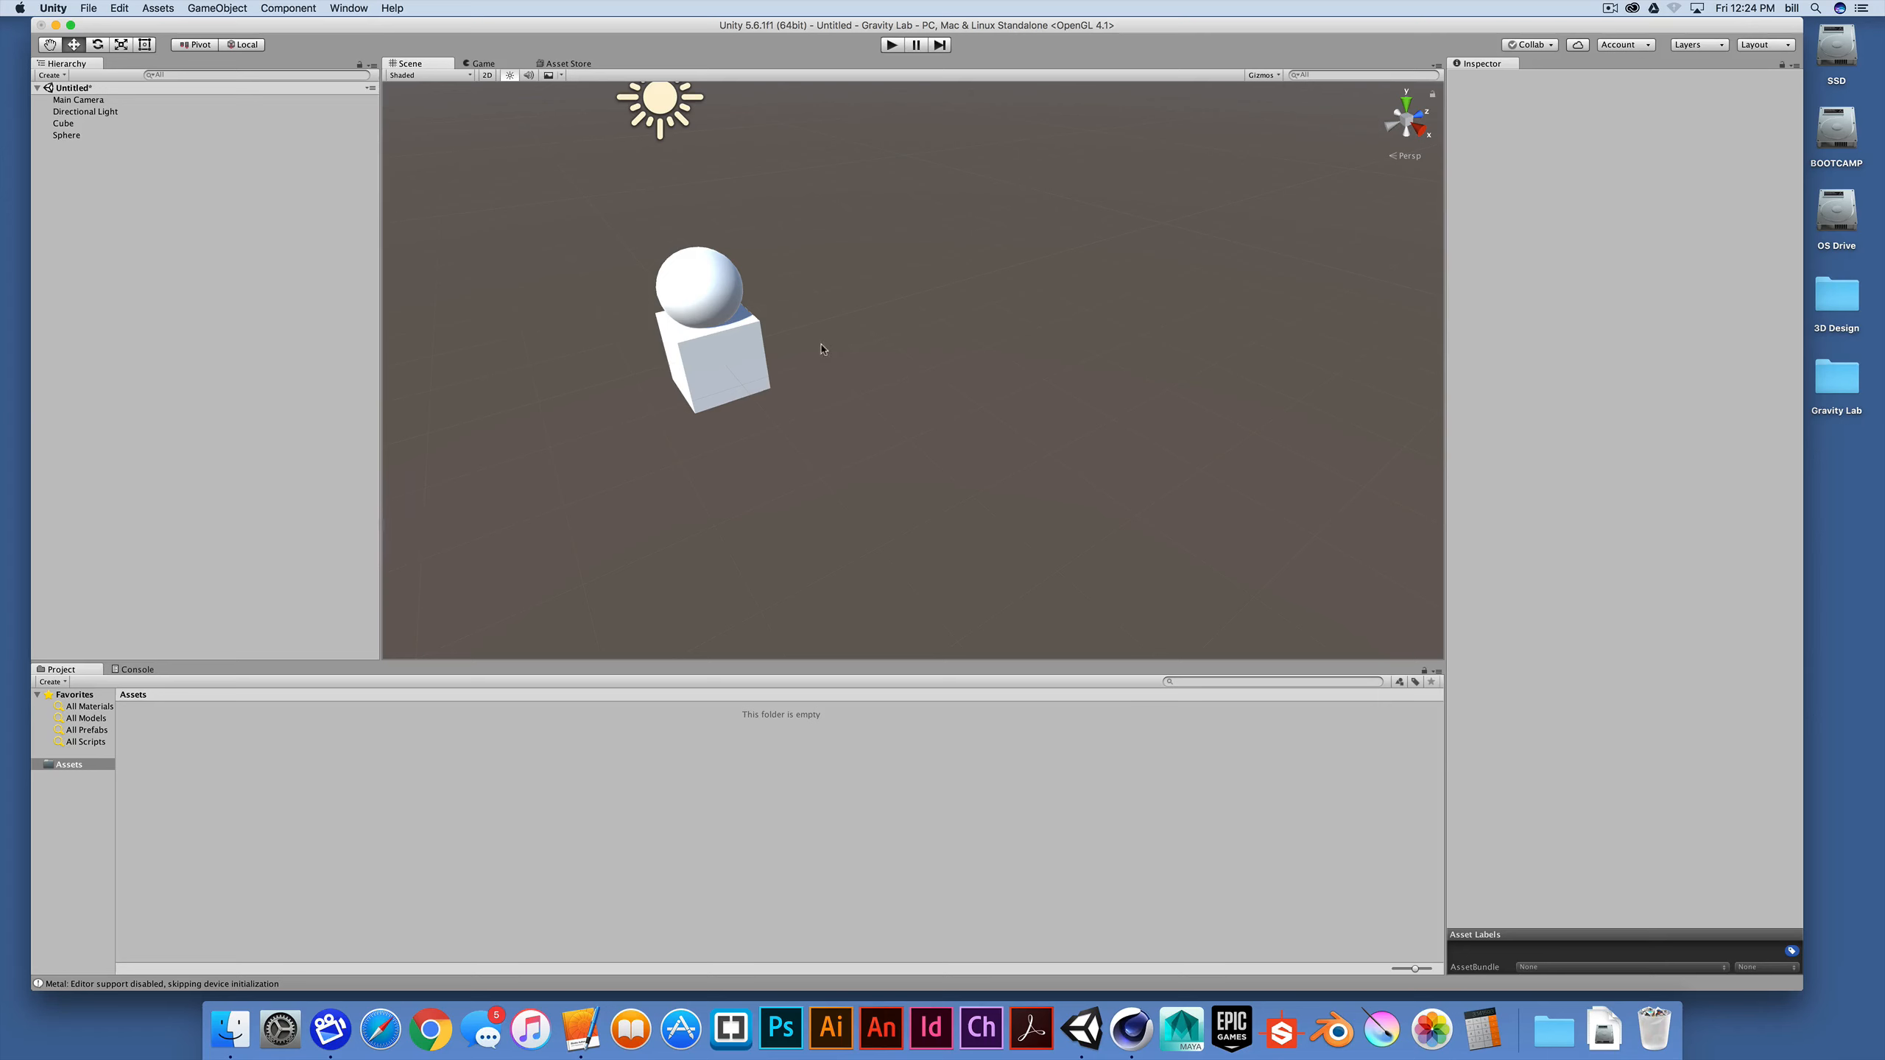
Step: Navigate away from the objects, frame the view on the cube at the origin, and view it with the sphere from several angles
middle_click_drag(897, 333, 853, 321)
left_click_drag(853, 321, 910, 346, "alt")
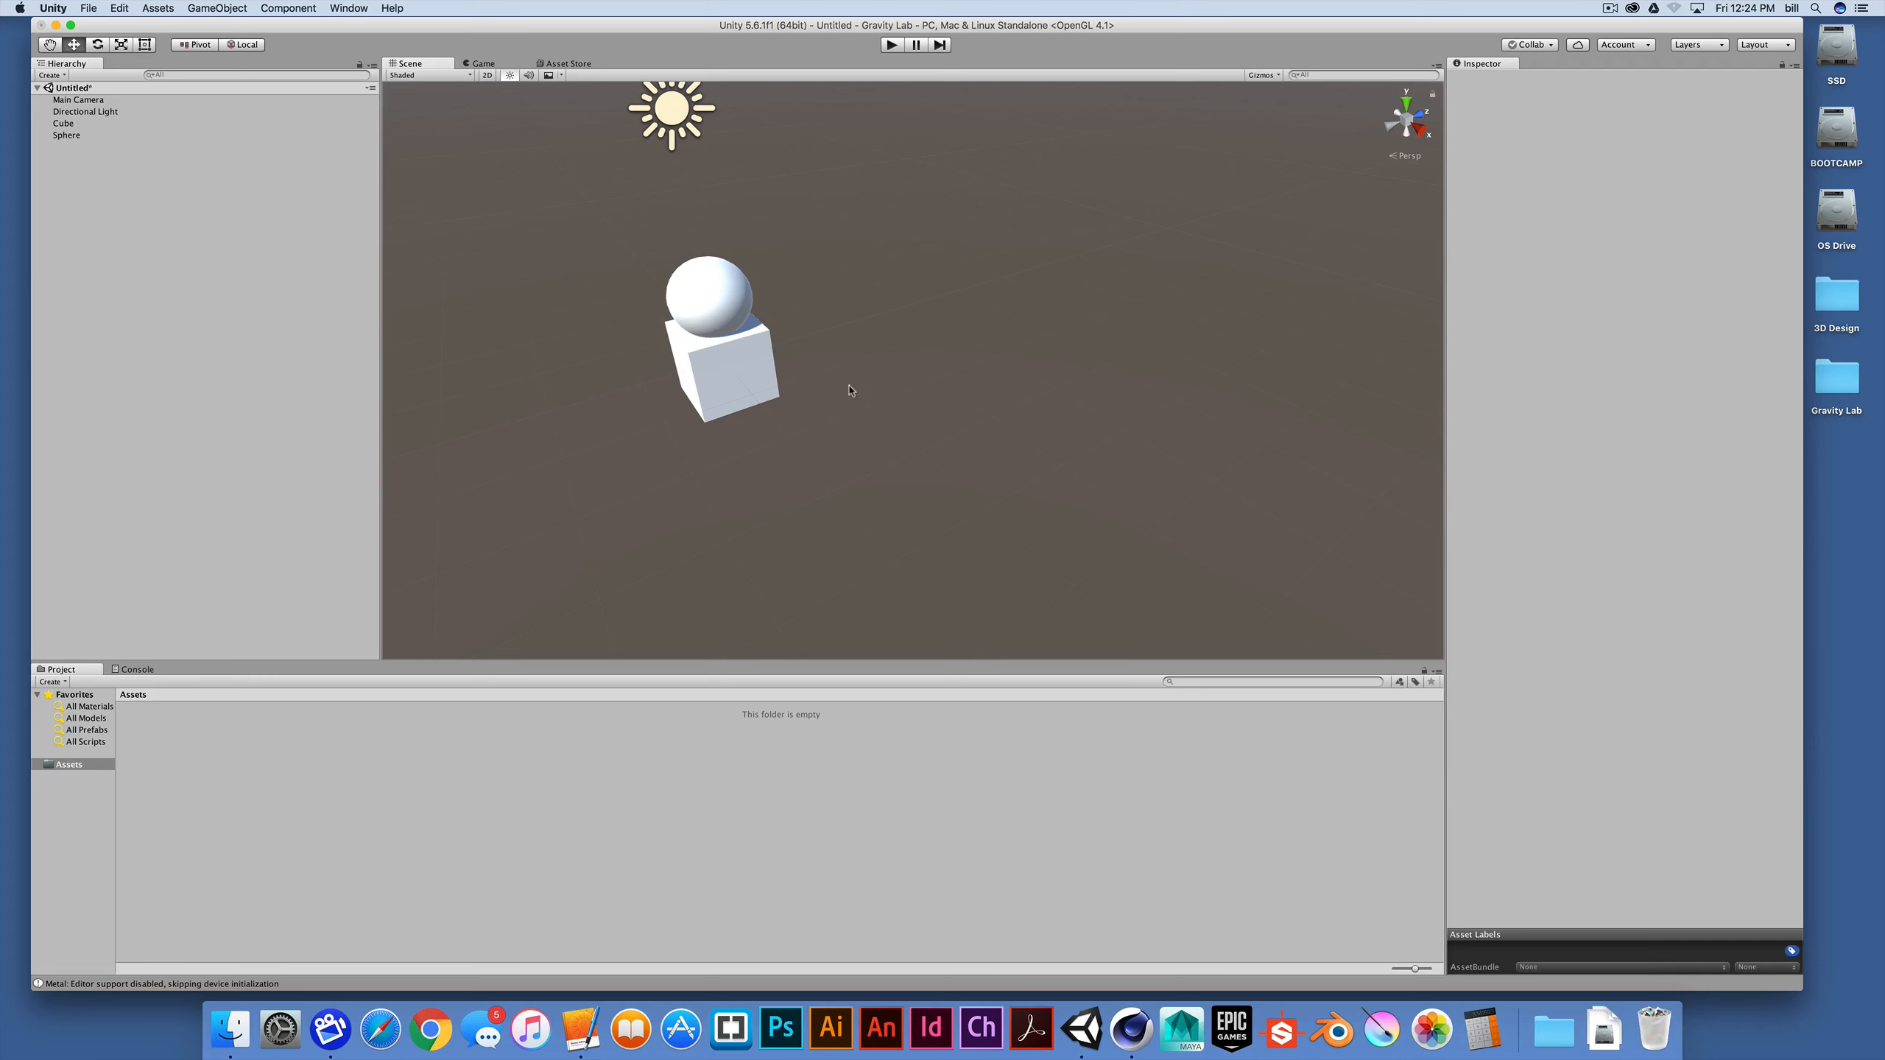
middle_click_drag(883, 370, 550, 353)
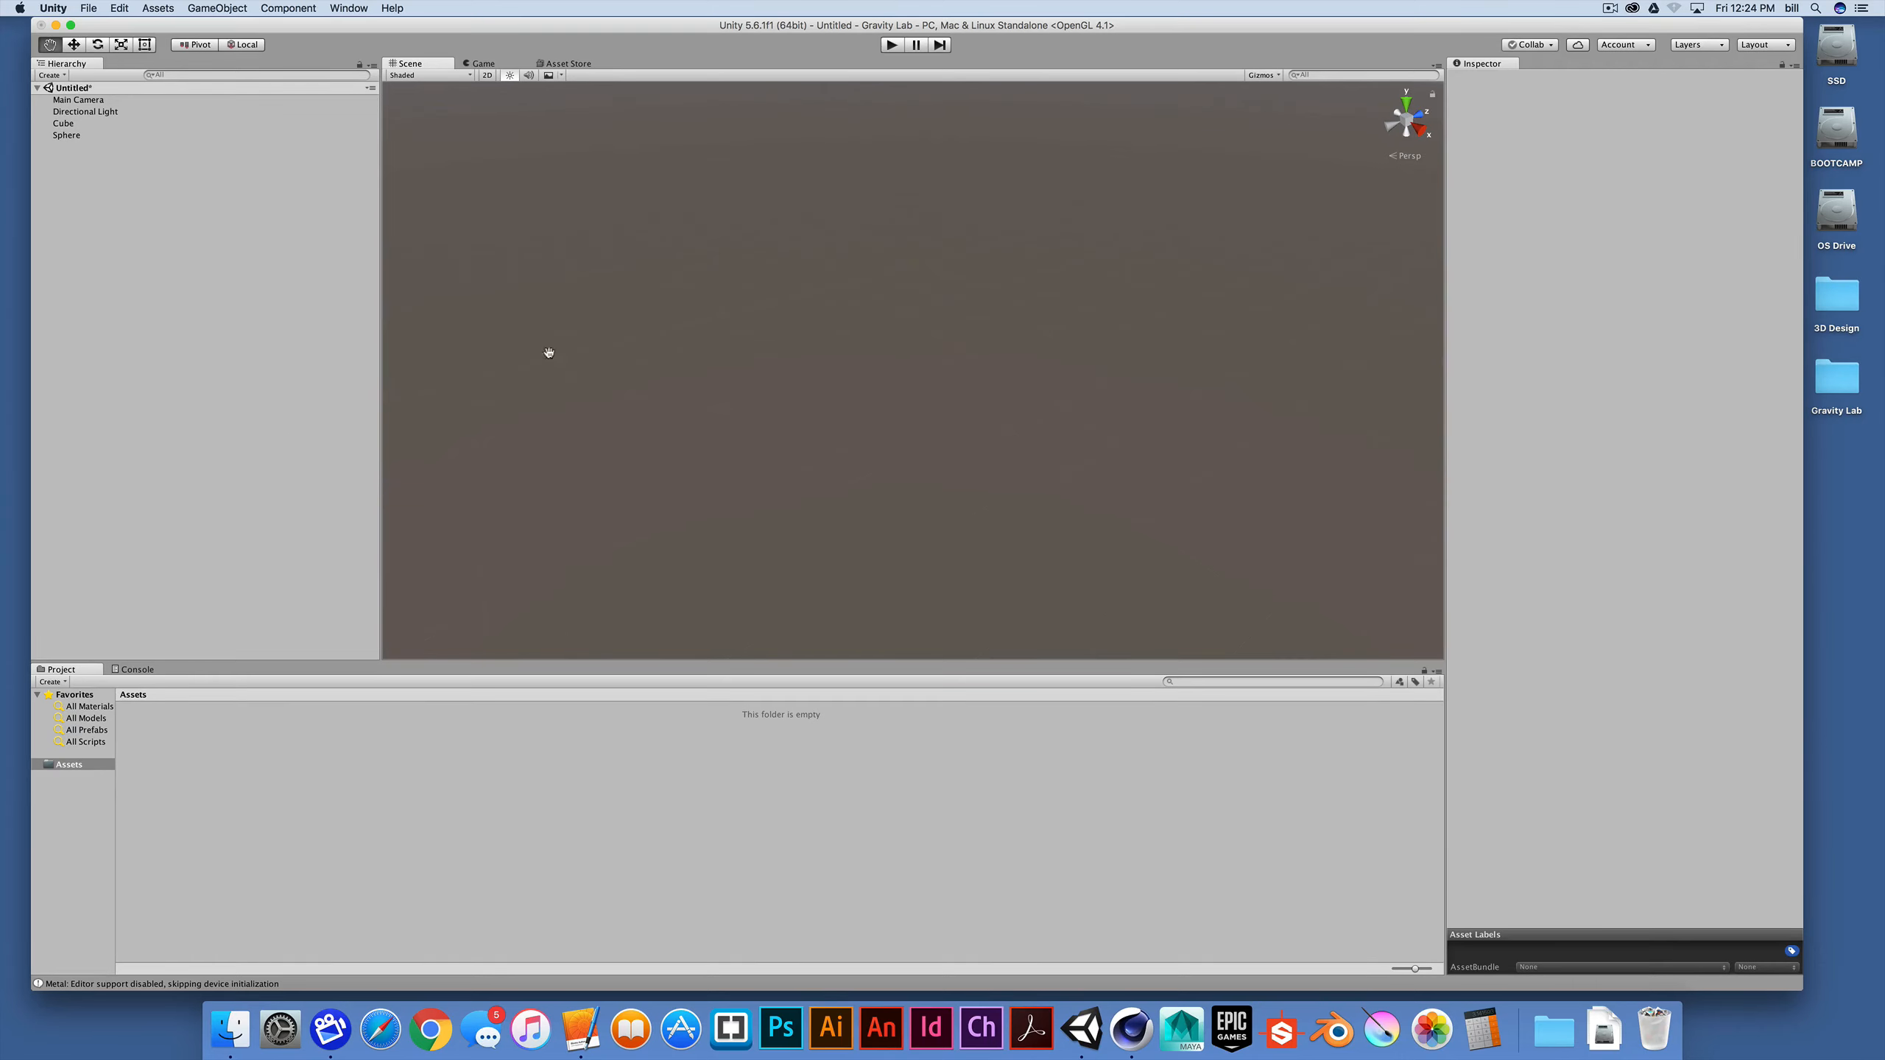
left_click_drag(751, 327, 1187, 265, "alt")
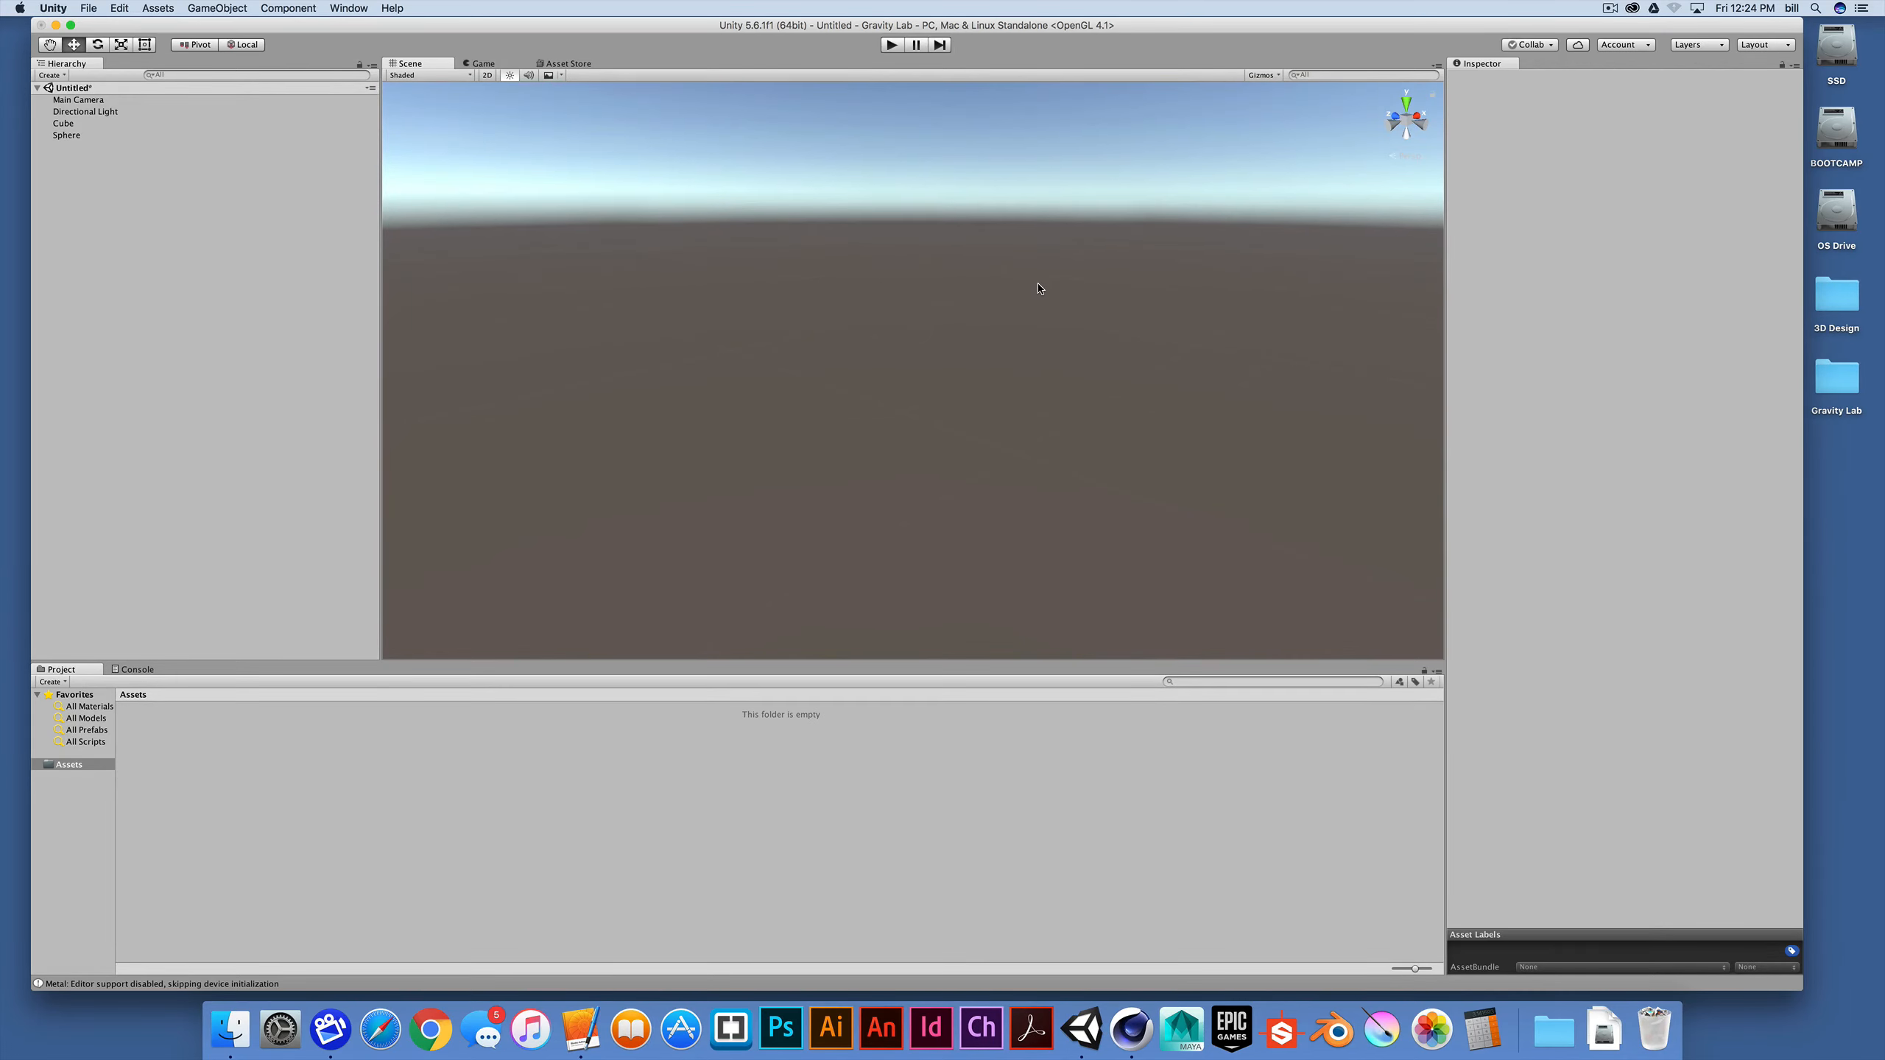
double_click(63, 124)
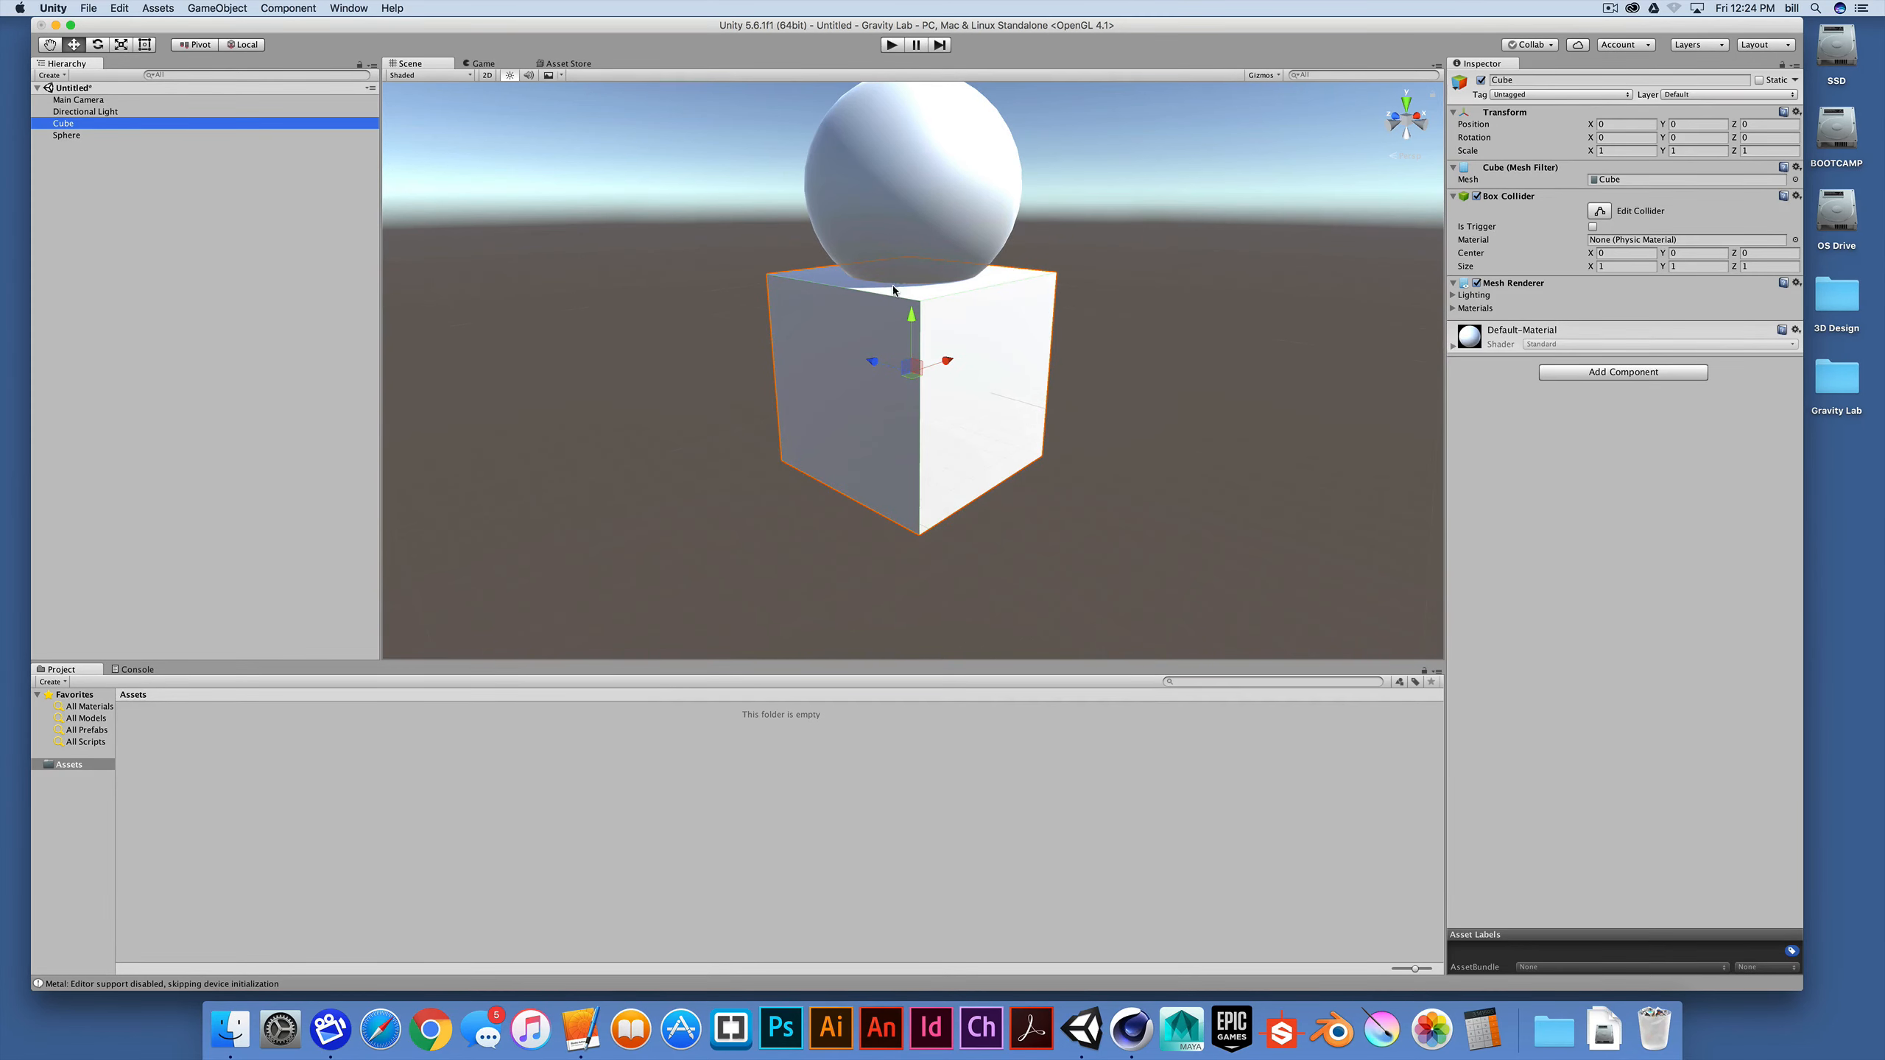
scroll(954, 339, "down", 5)
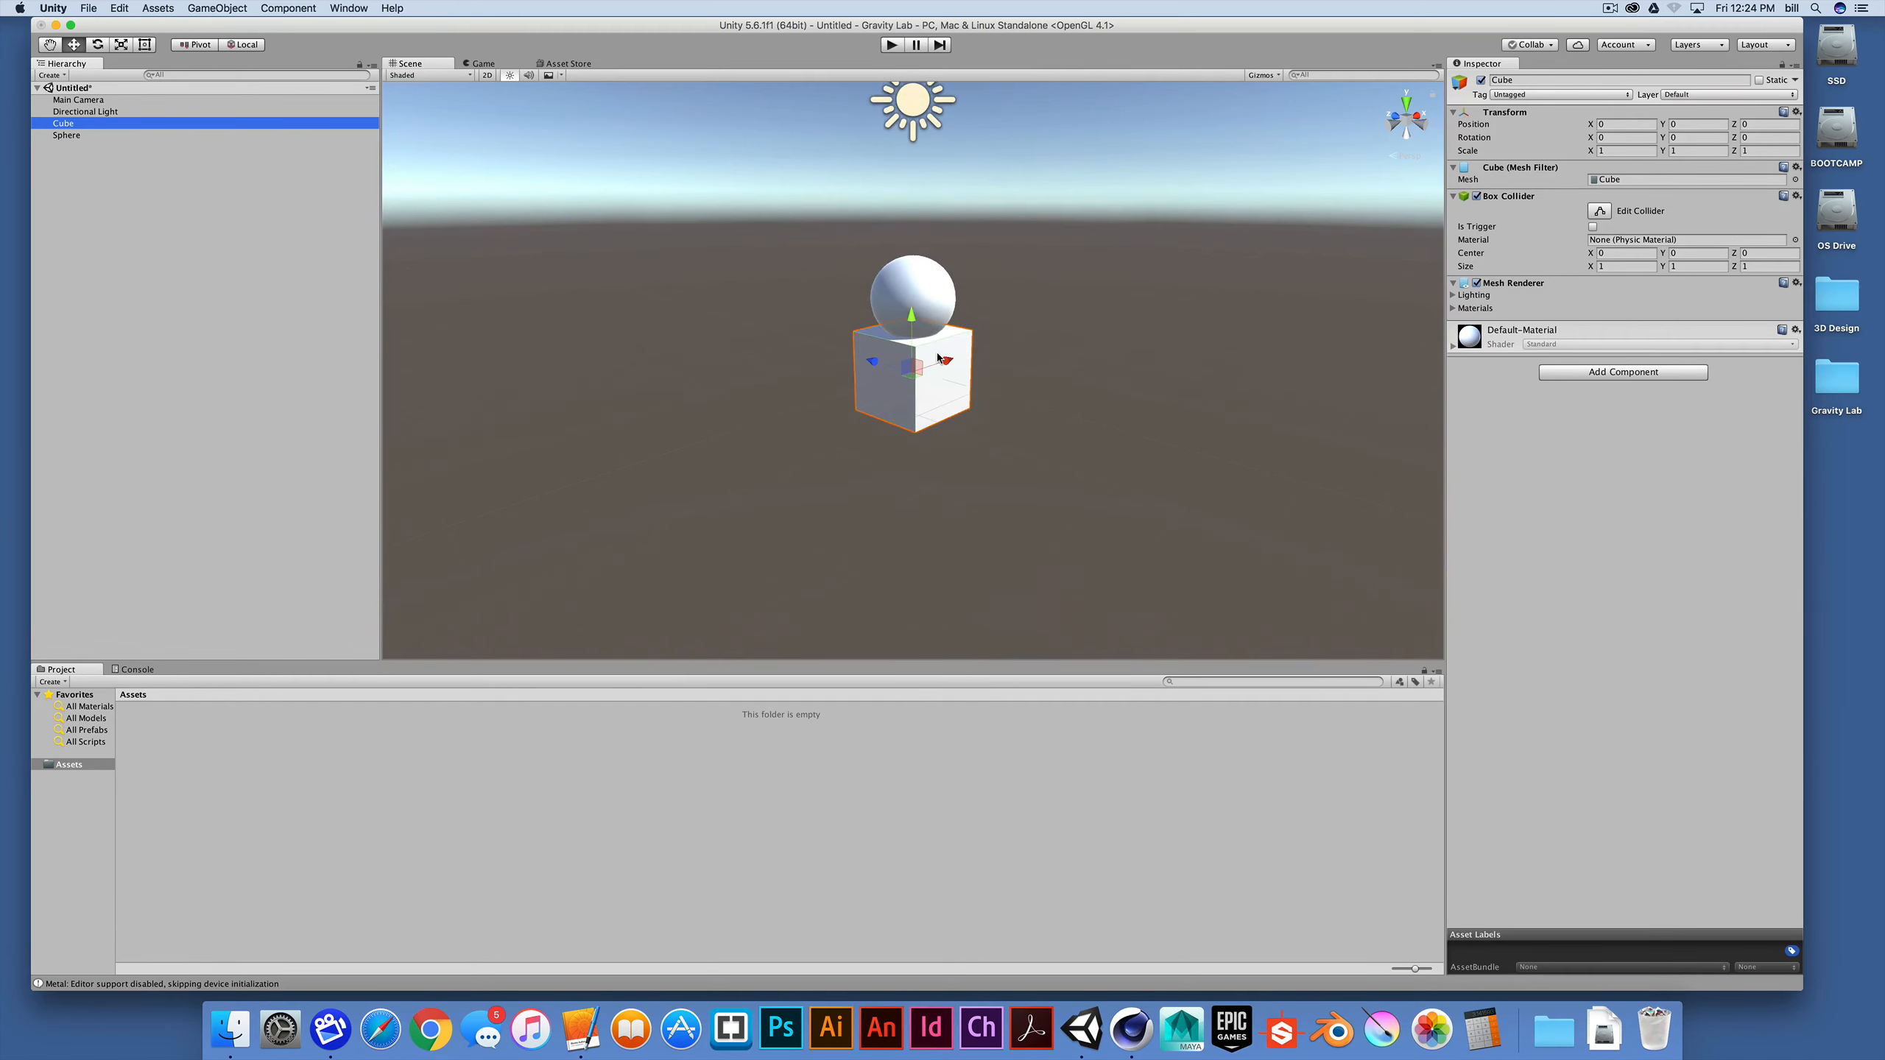
left_click_drag(937, 360, 725, 365, "alt")
left_click_drag(672, 390, 657, 381, "alt")
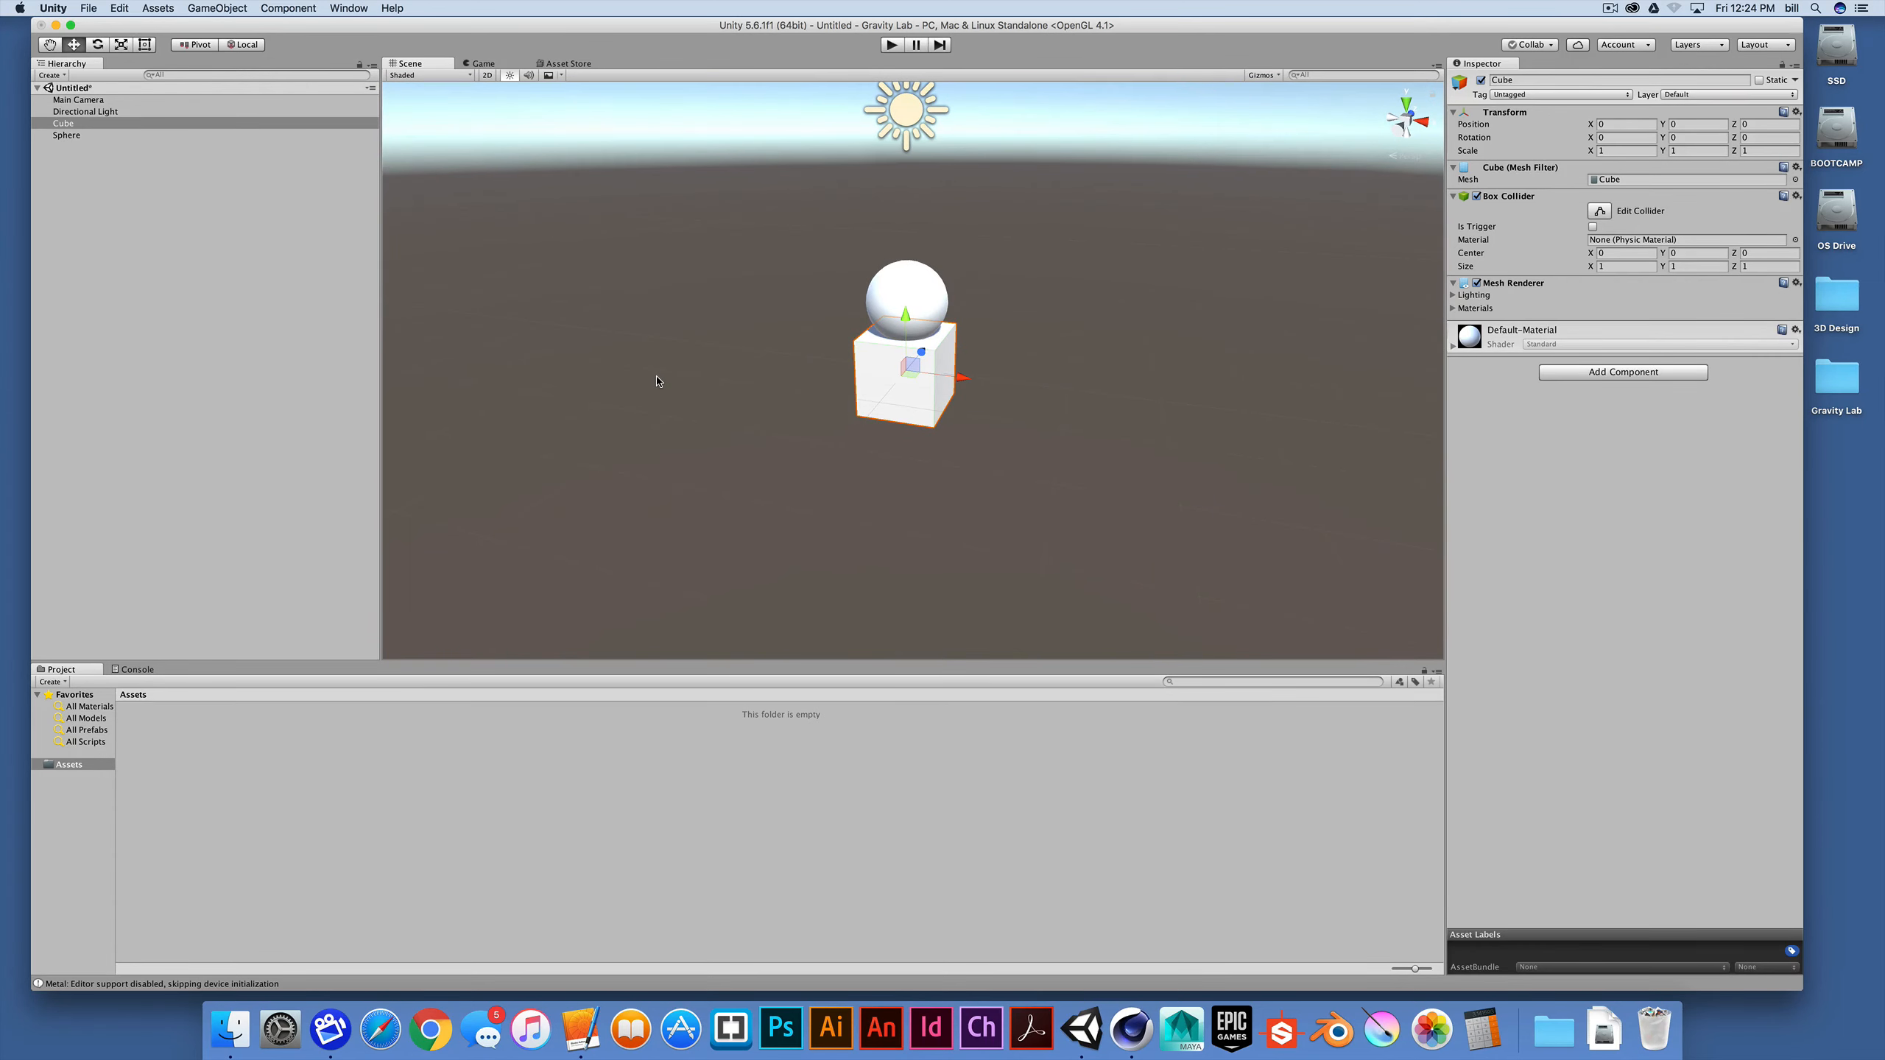